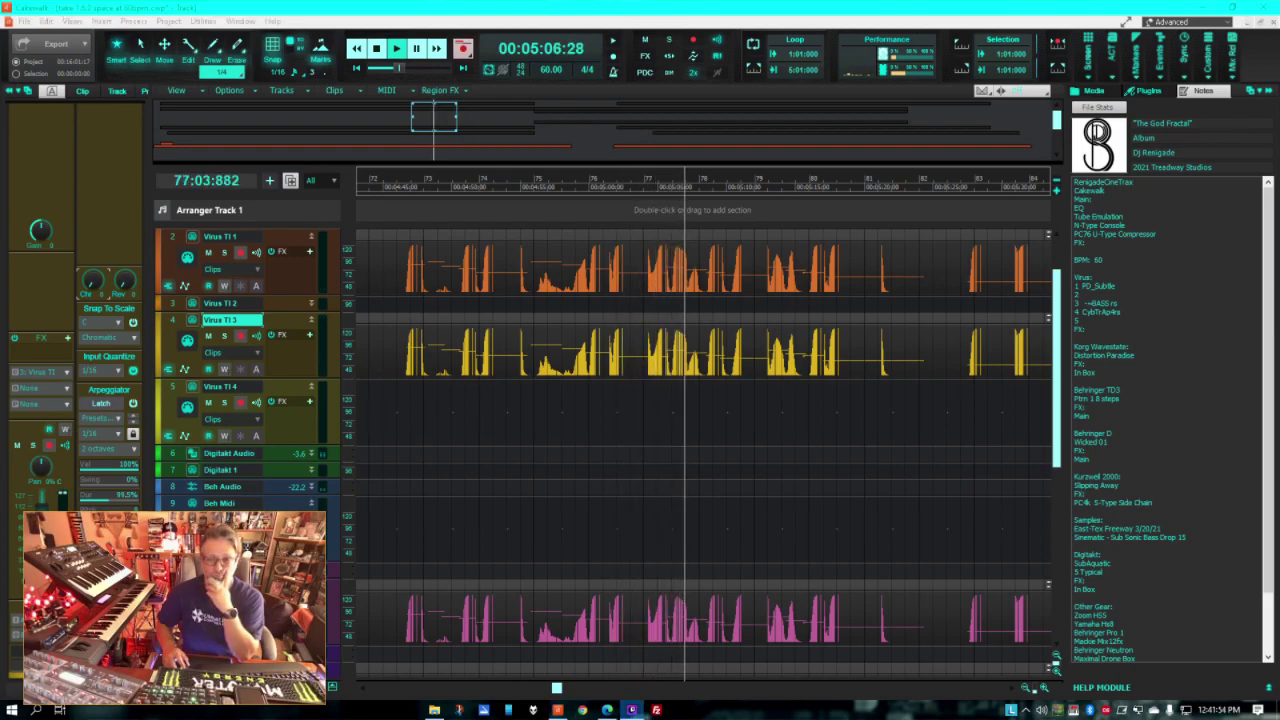
Step: Examine the recorded MIDI and audio tracks and the session notes while the project plays
scroll(862, 489, "down", 5)
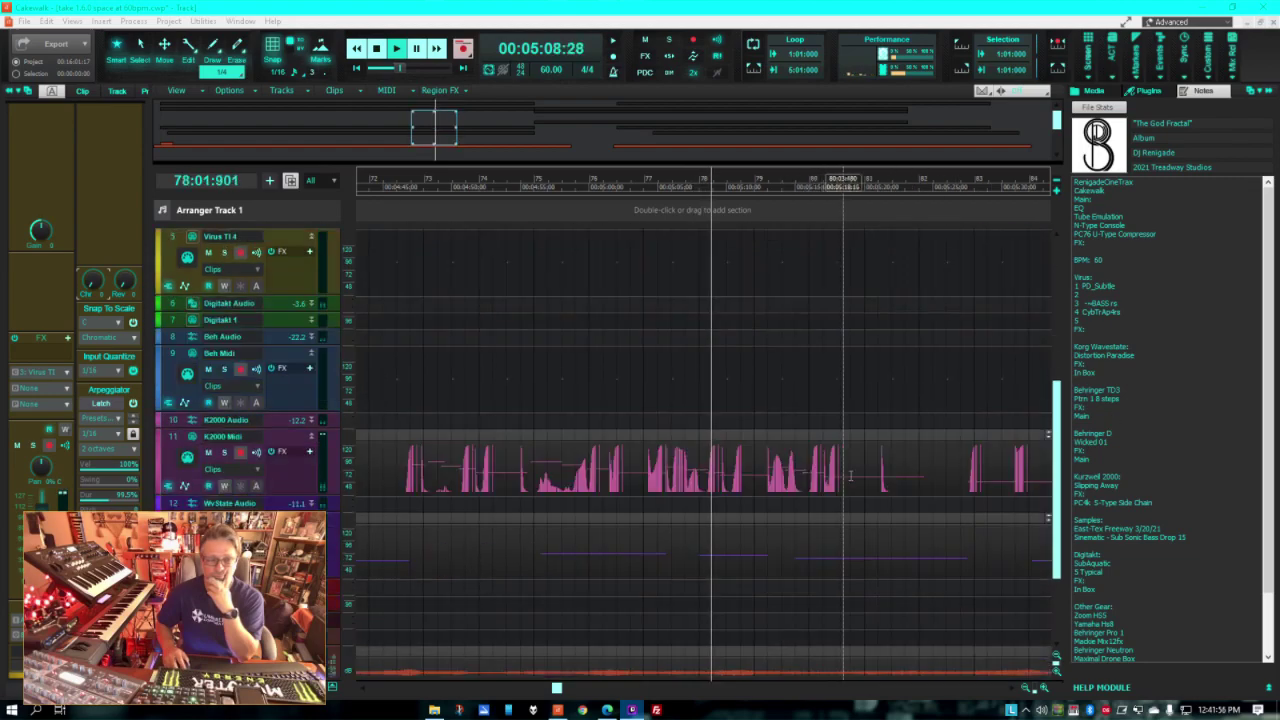
scroll(862, 489, "up", 3)
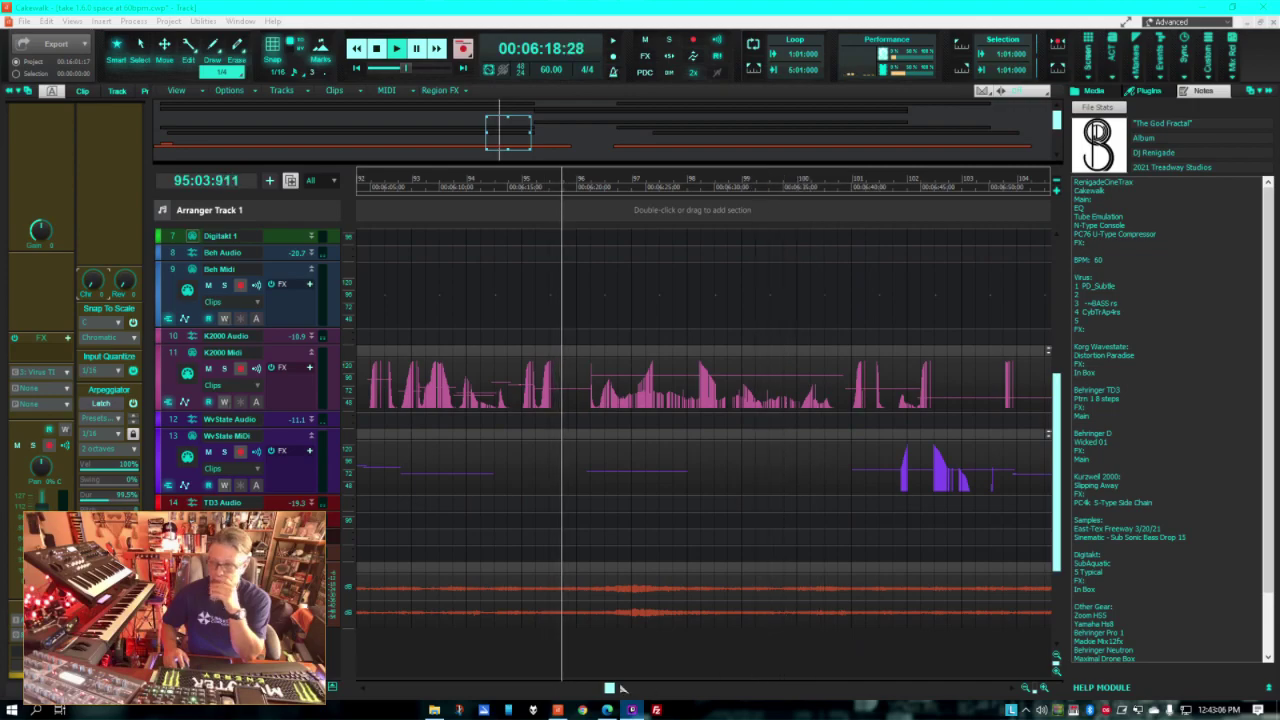
scroll(720, 670, "up", 3)
scroll(720, 679, "up", 4)
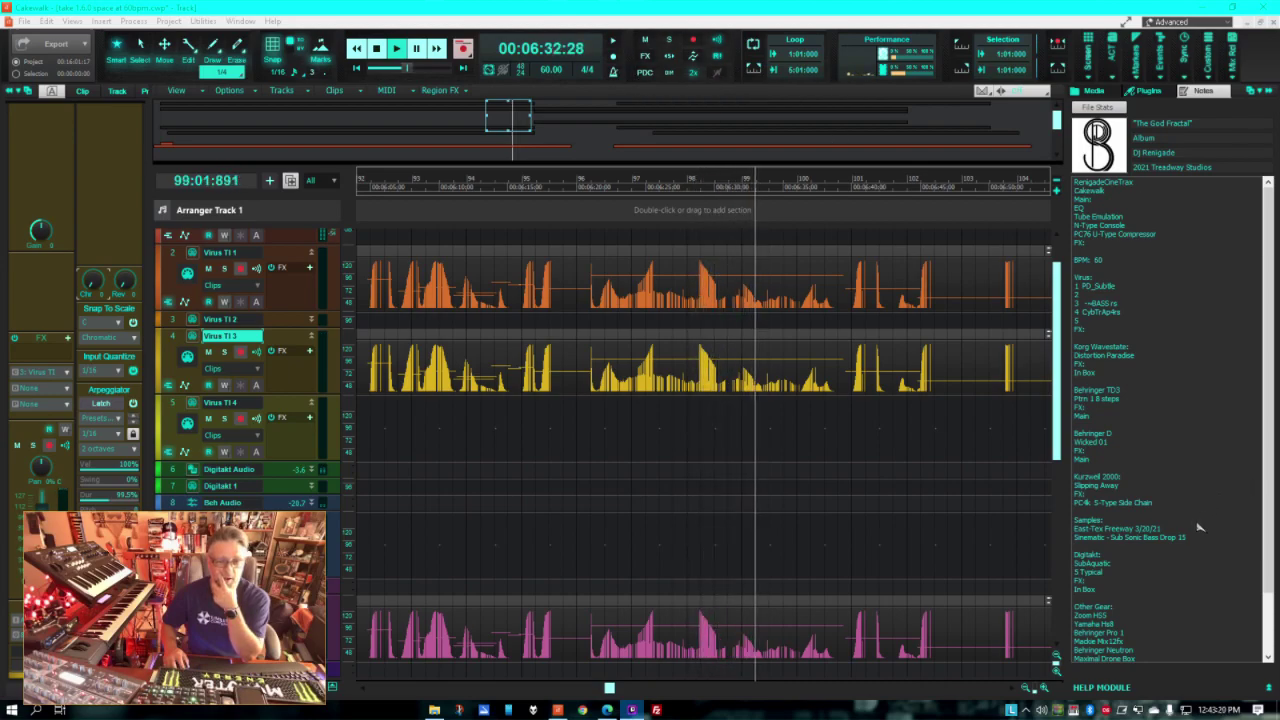
scroll(1199, 527, "down", 3)
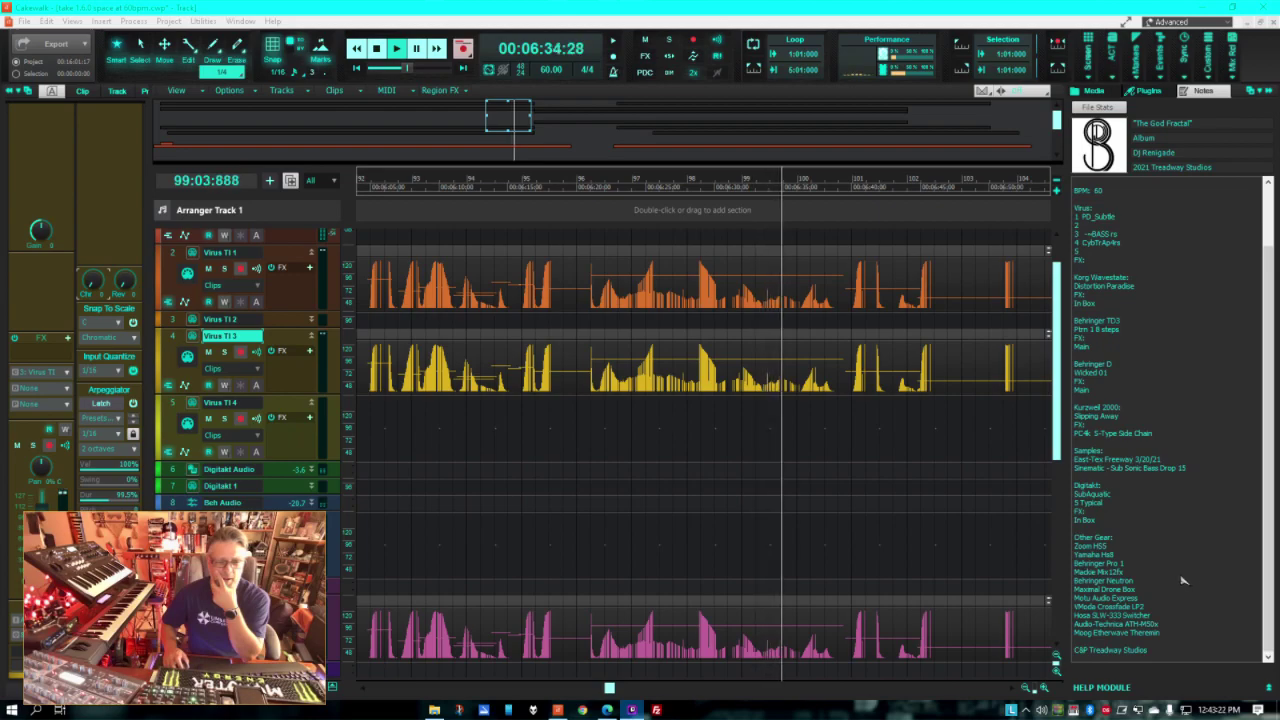
scroll(1182, 580, "up", 3)
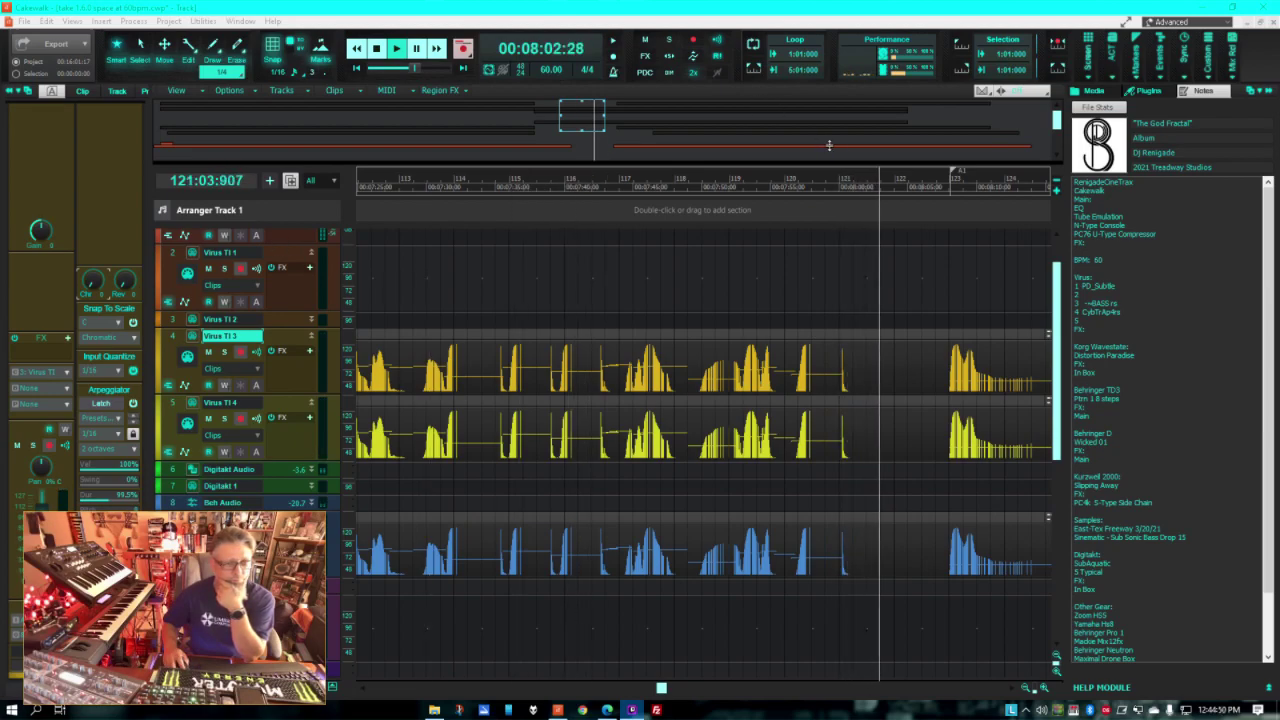
scroll(795, 133, "down", 4)
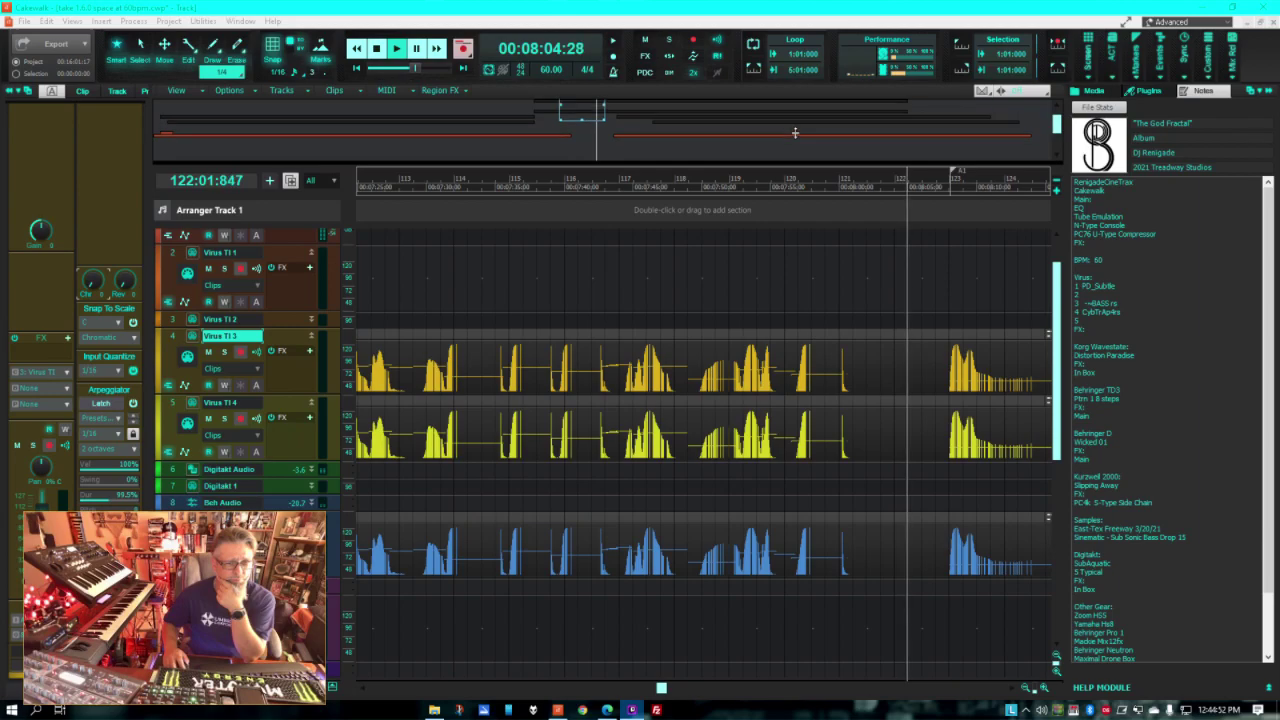
scroll(795, 133, "up", 3)
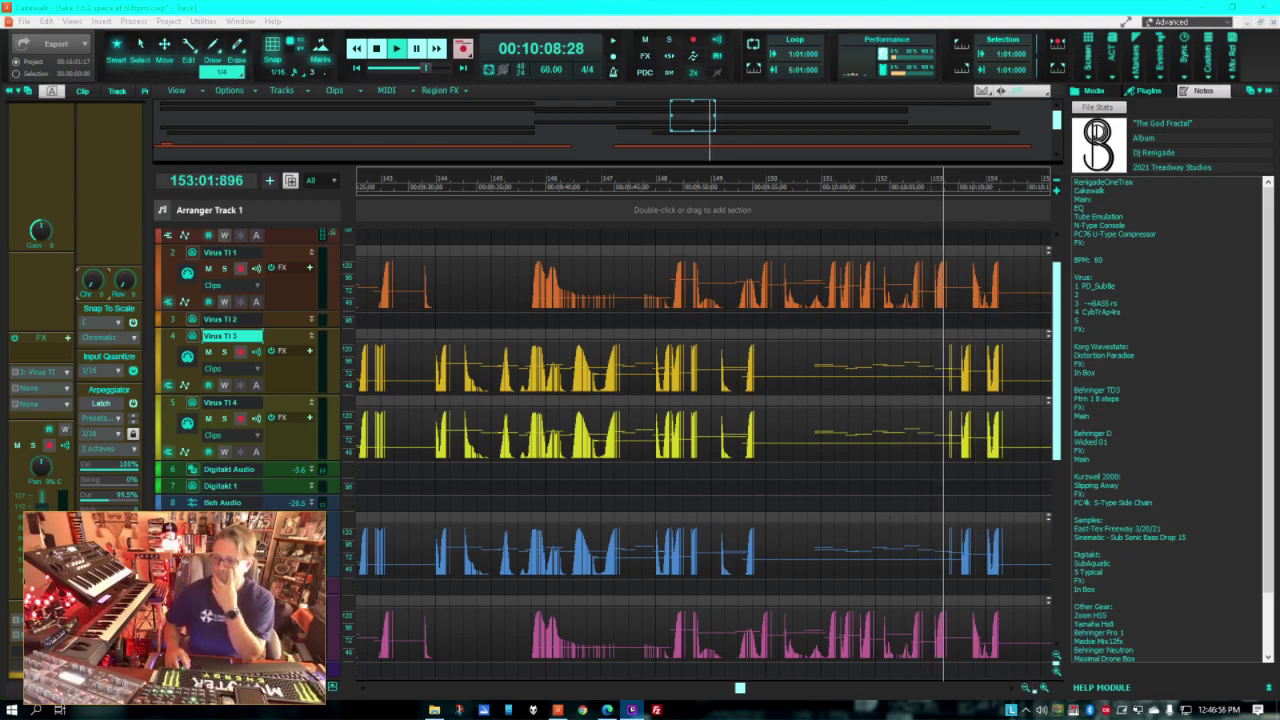
scroll(849, 509, "down", 3)
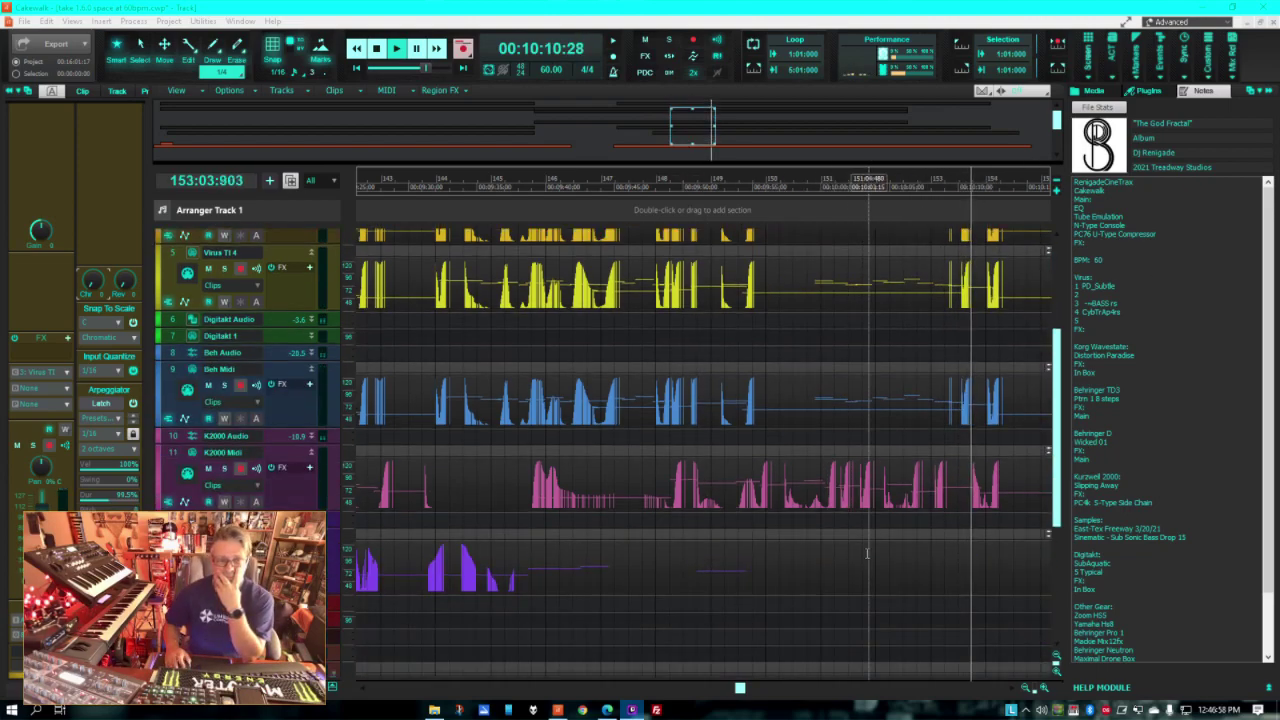
scroll(802, 537, "up", 5)
scroll(755, 500, "down", 3)
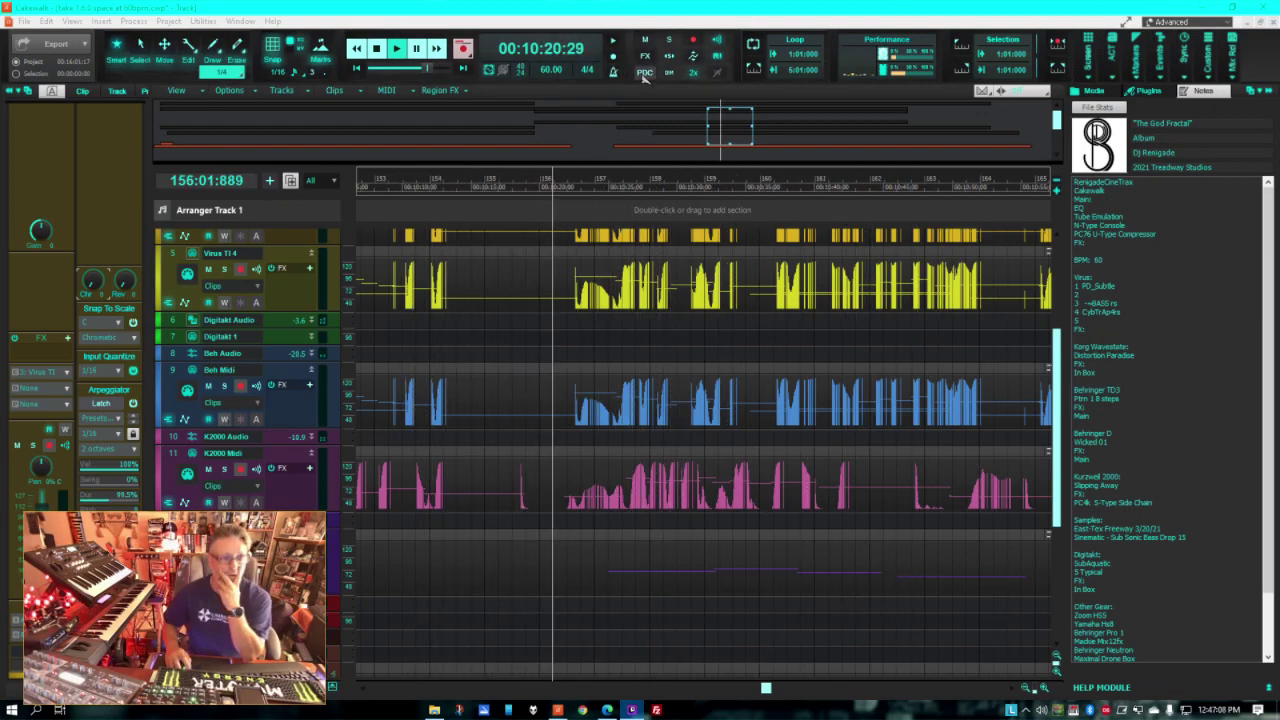
key("ctrl+s")
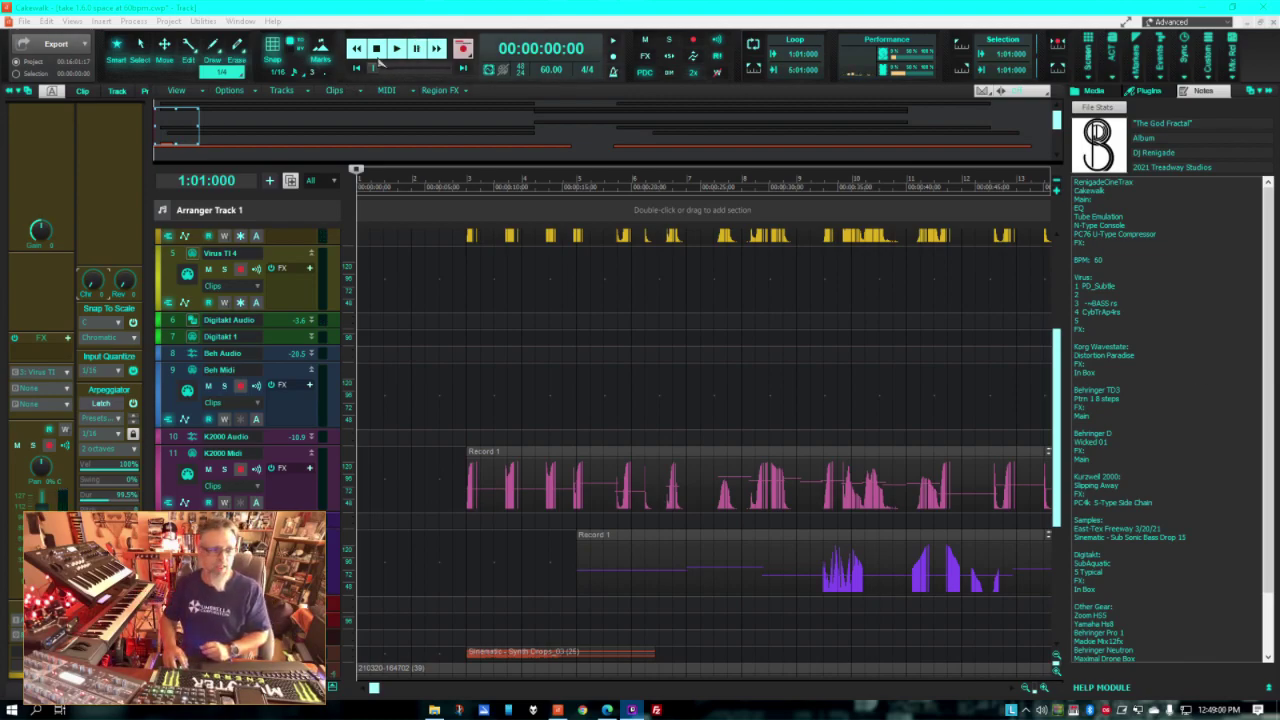
left_click(645, 39)
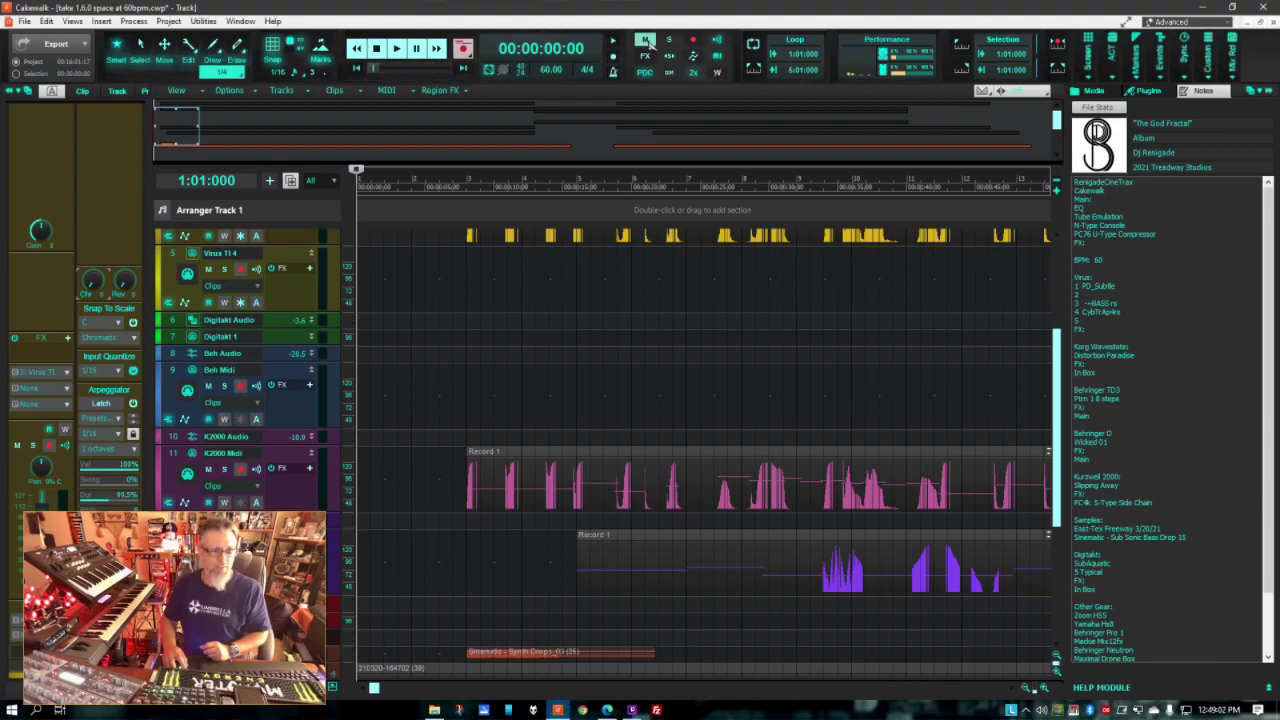
scroll(192, 425, "down", 5)
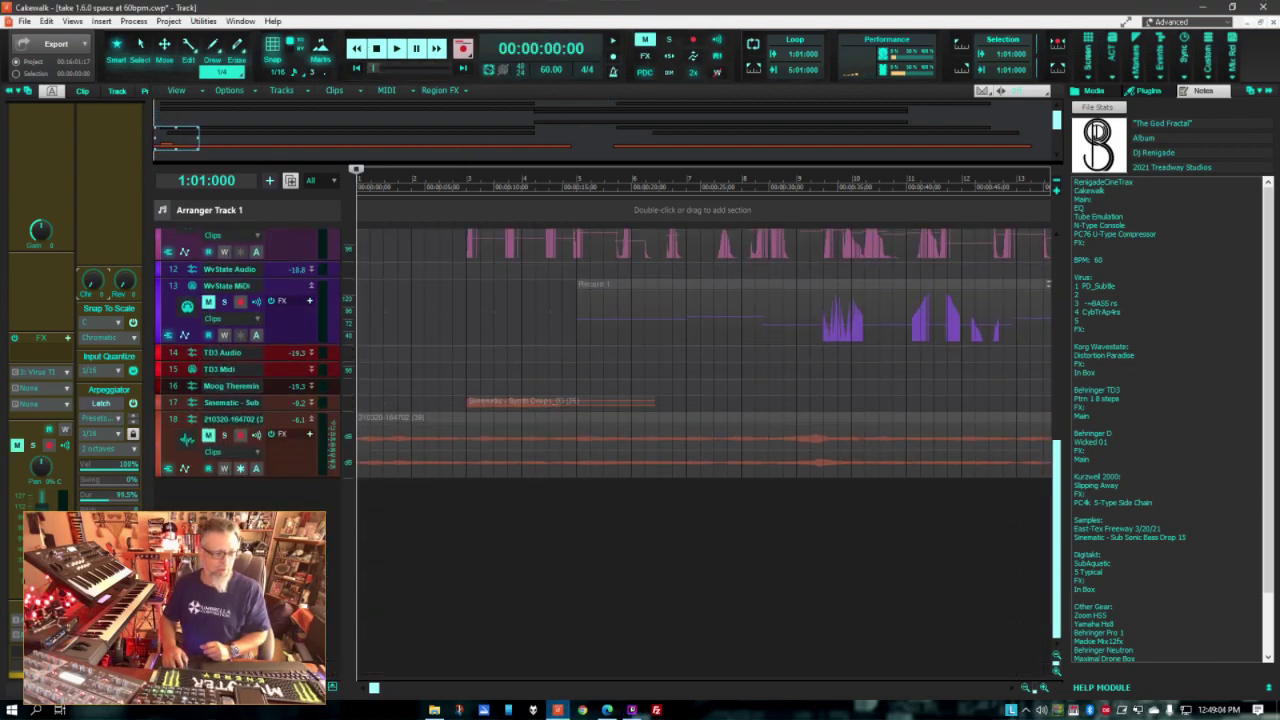
left_click(209, 436)
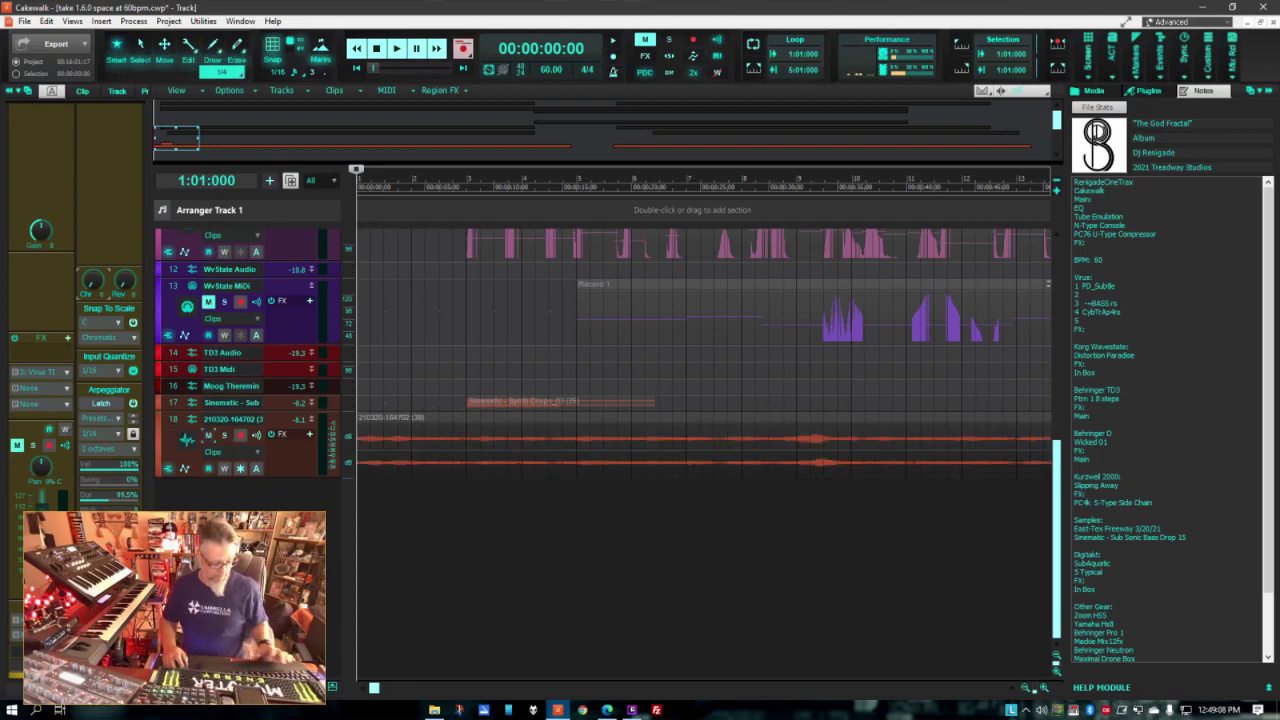
key("space")
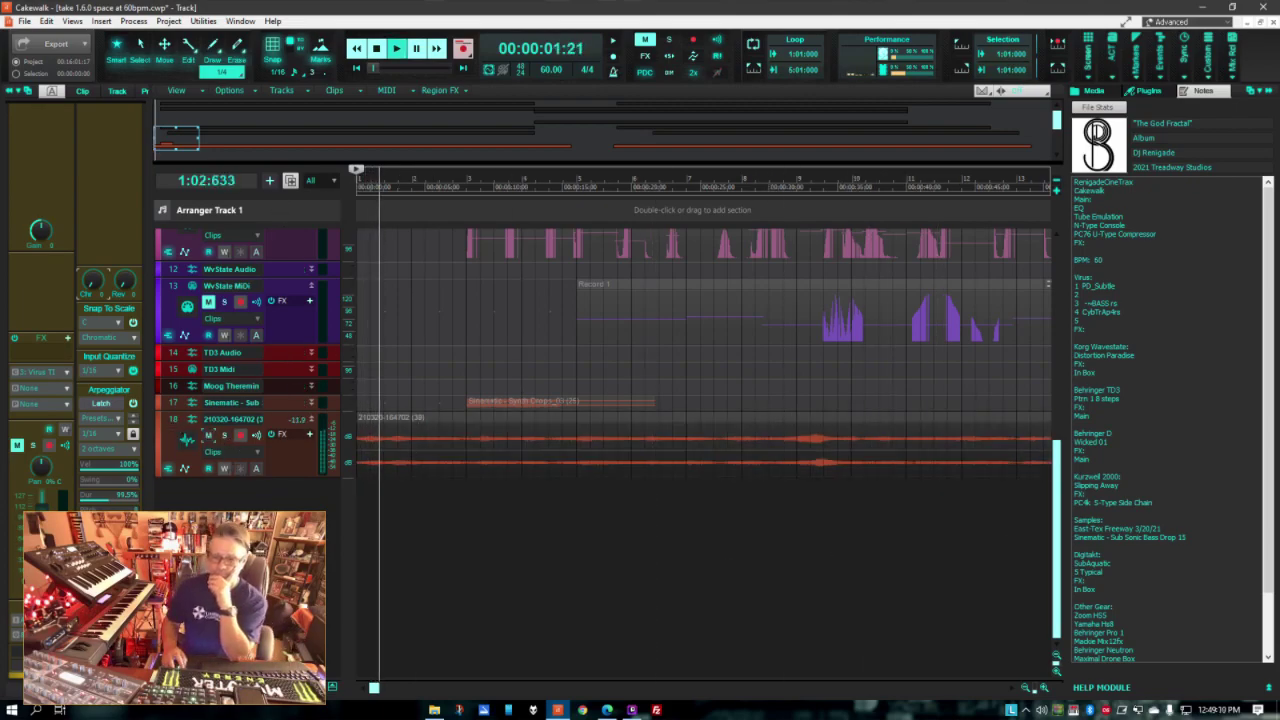
Step: Stop the isolated playback and clear the mutes on all tracks
key("super+d")
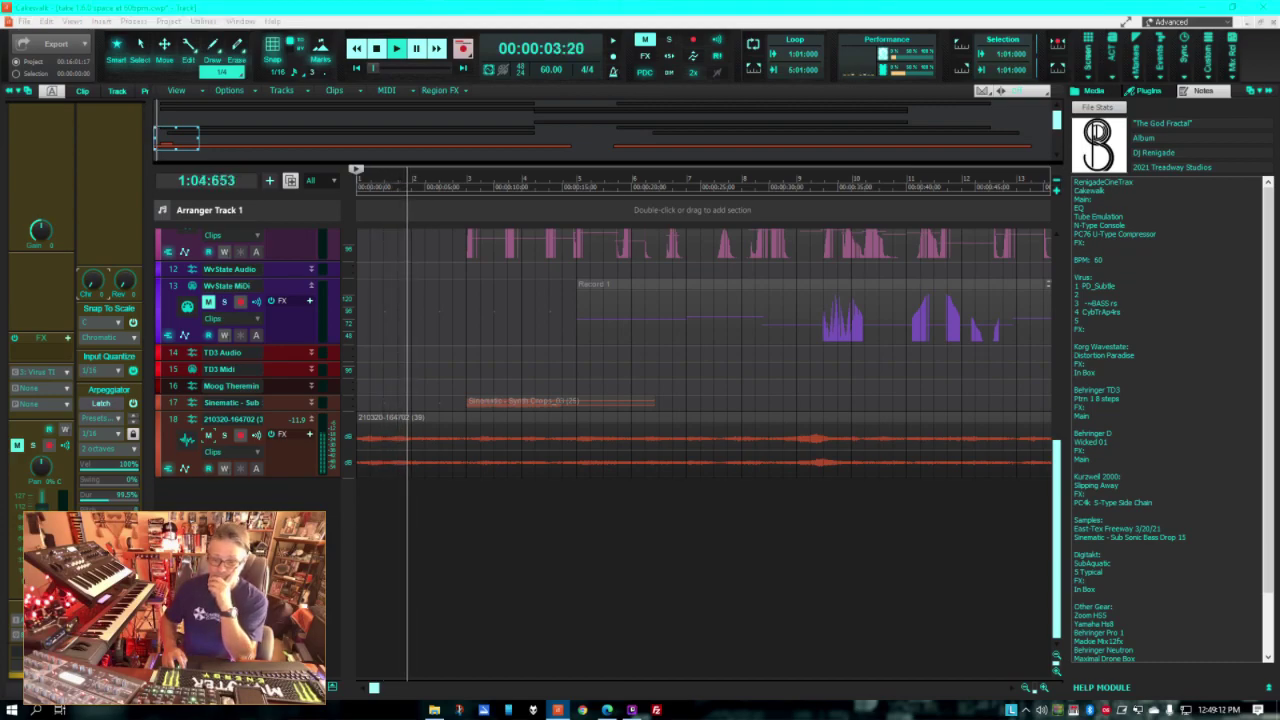
key("super+d")
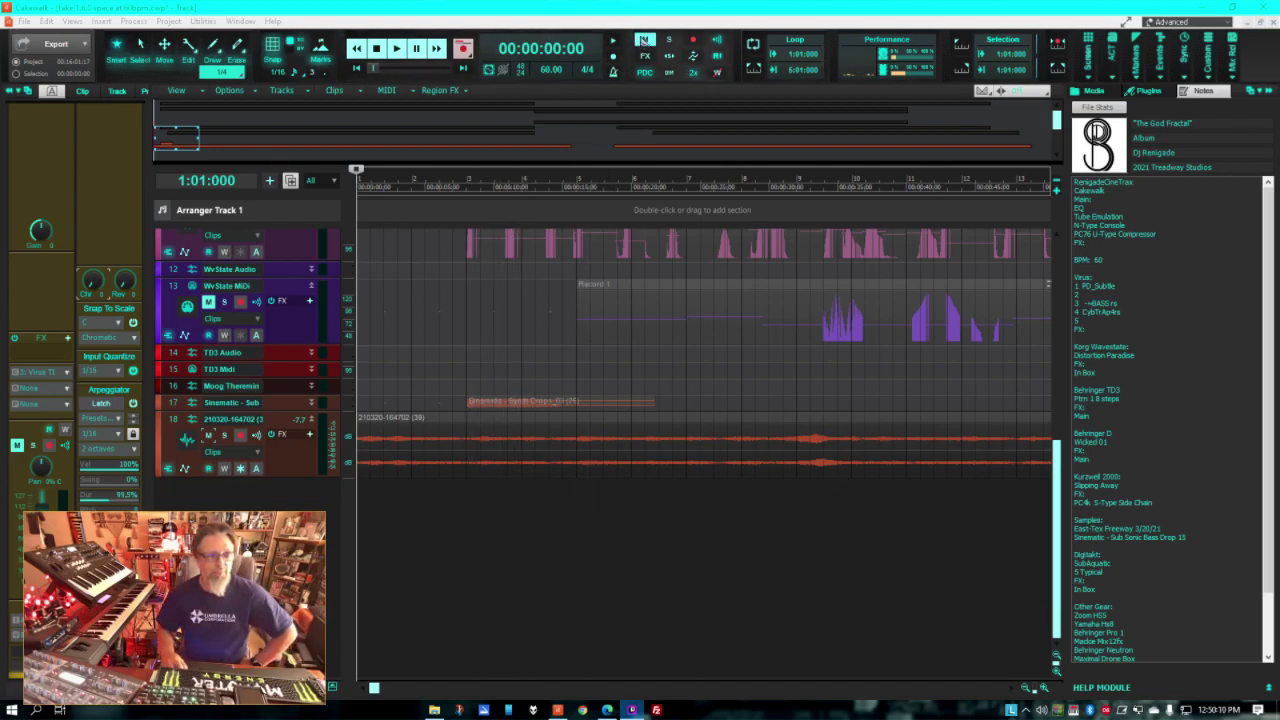
key("ctrl+s")
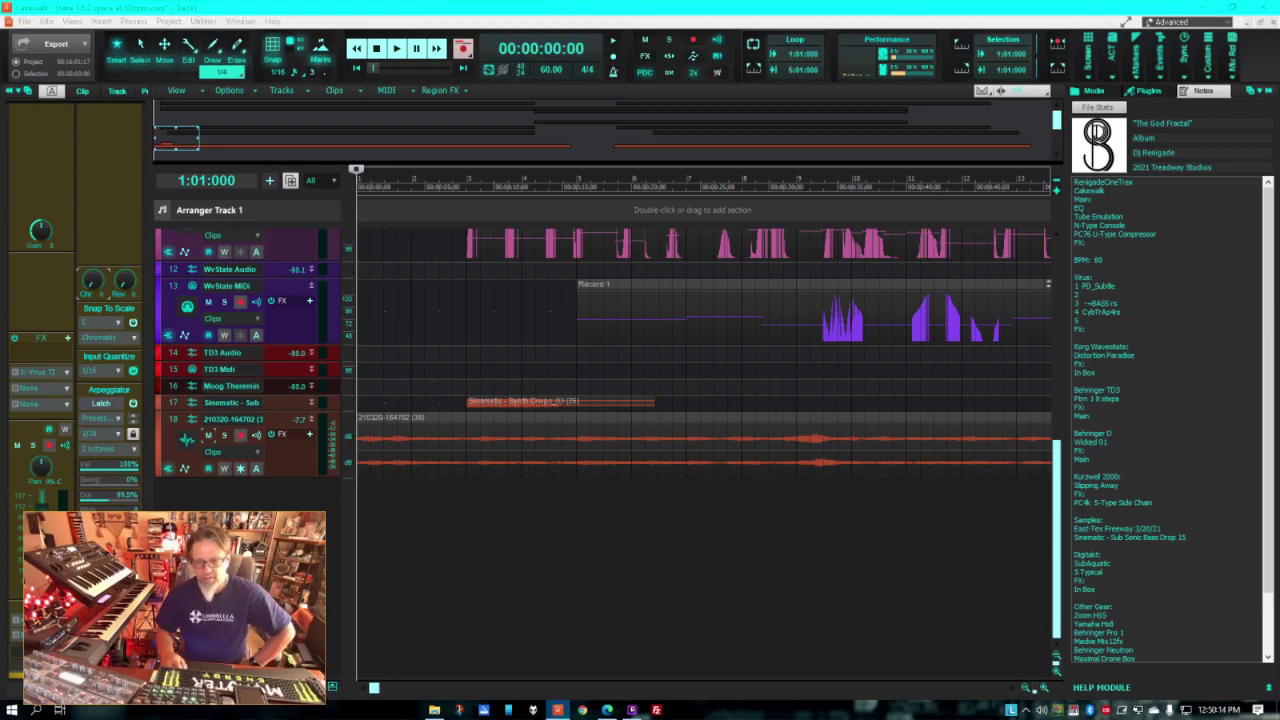
key("super+d")
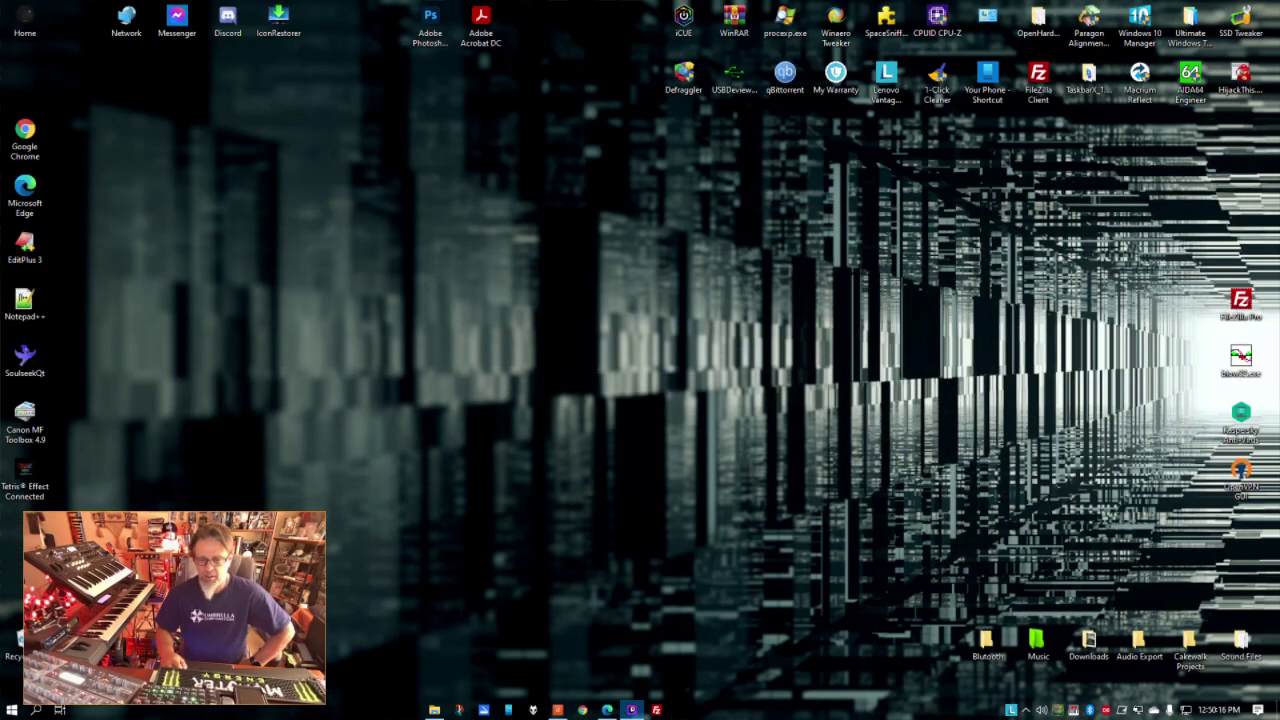
key("super+d")
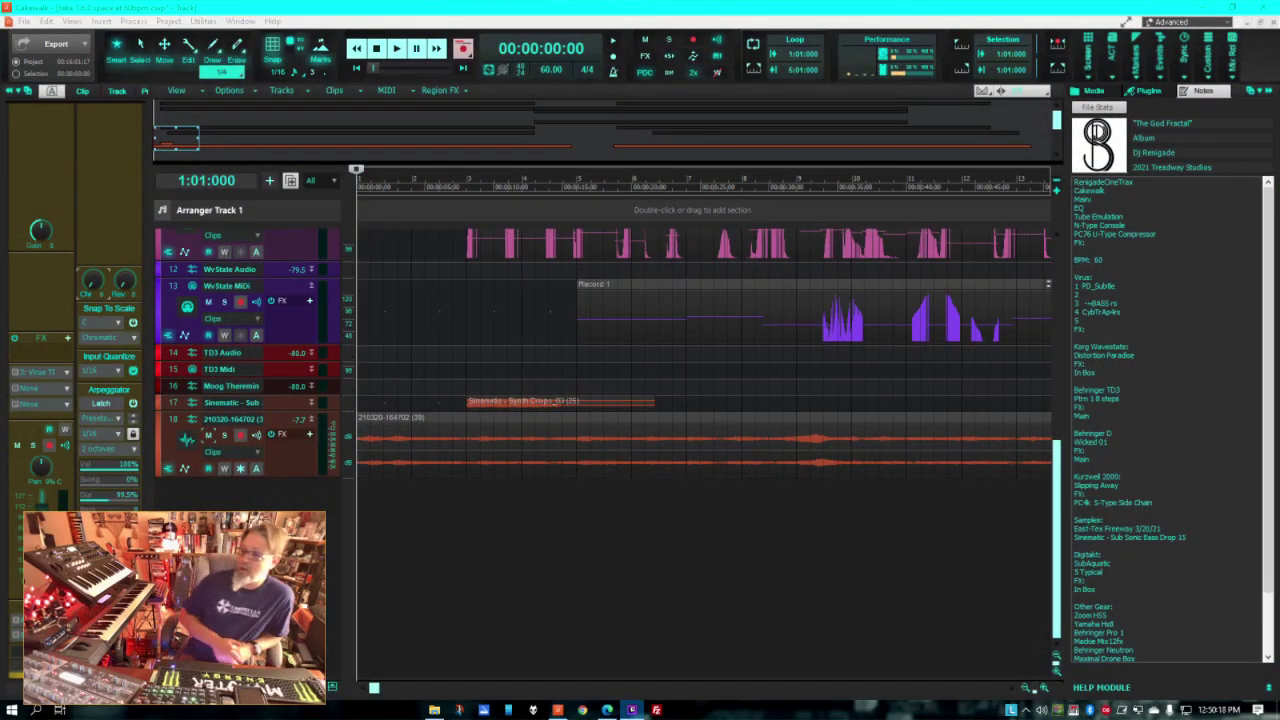
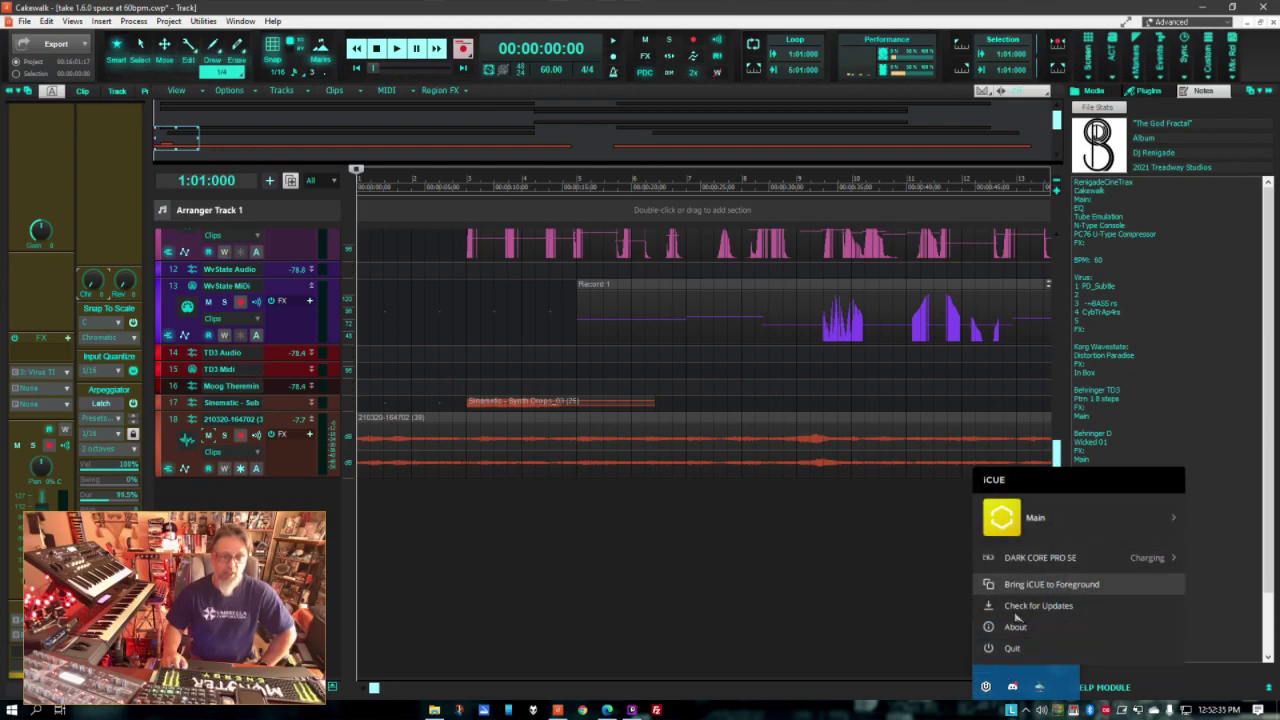
Step: Switch to iCUE, try the Rainbow Wave and Rain lighting scenes, and apply the Color Shift scene to the devices
left_click(1040, 584)
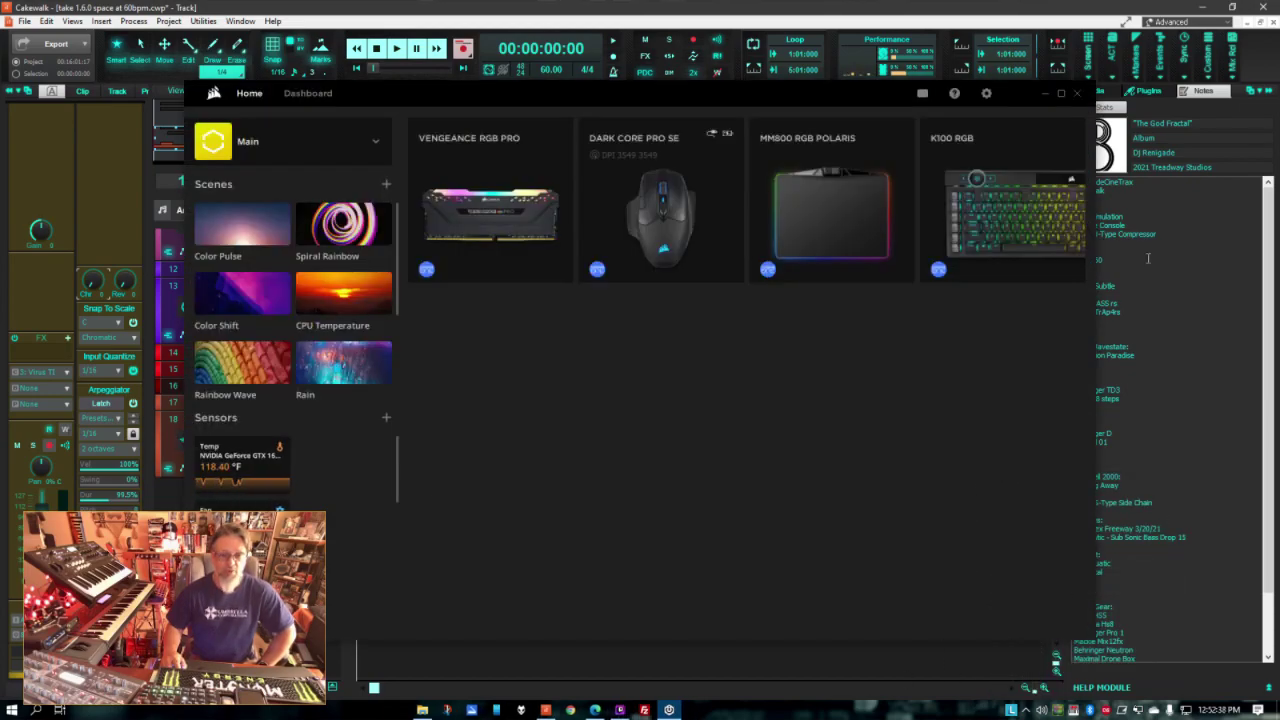
left_click(1063, 93)
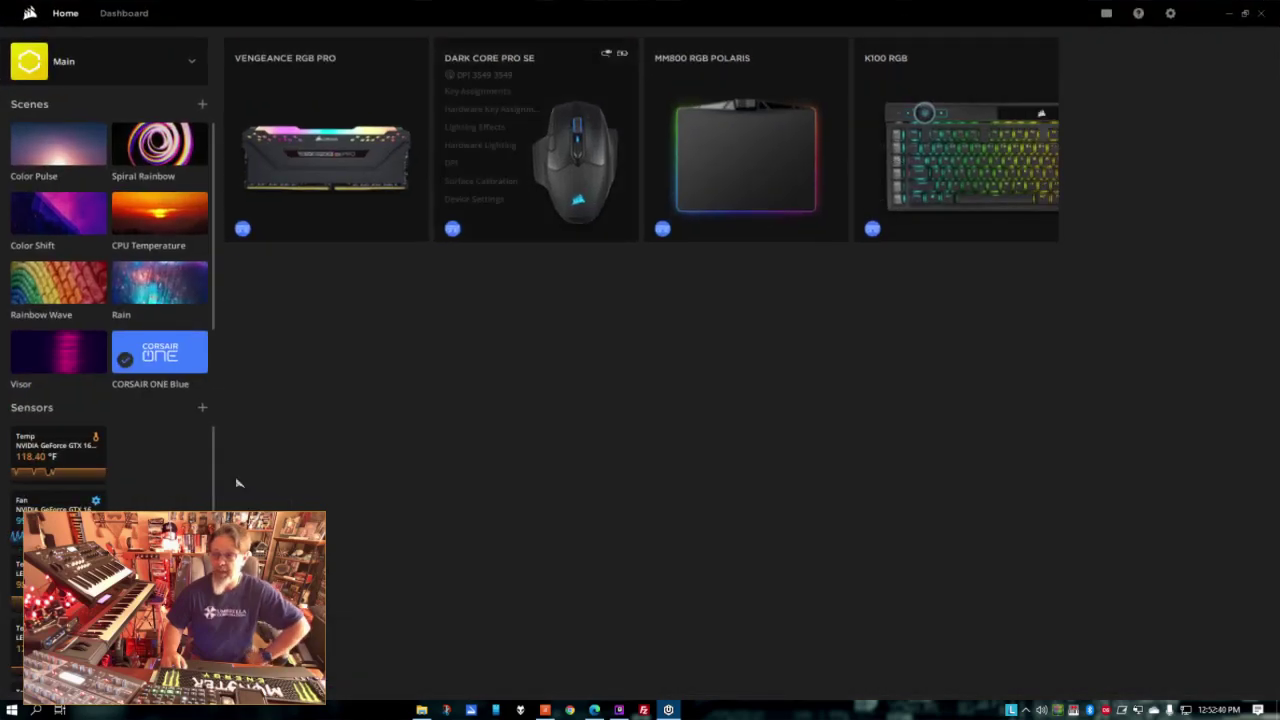
left_click(68, 295)
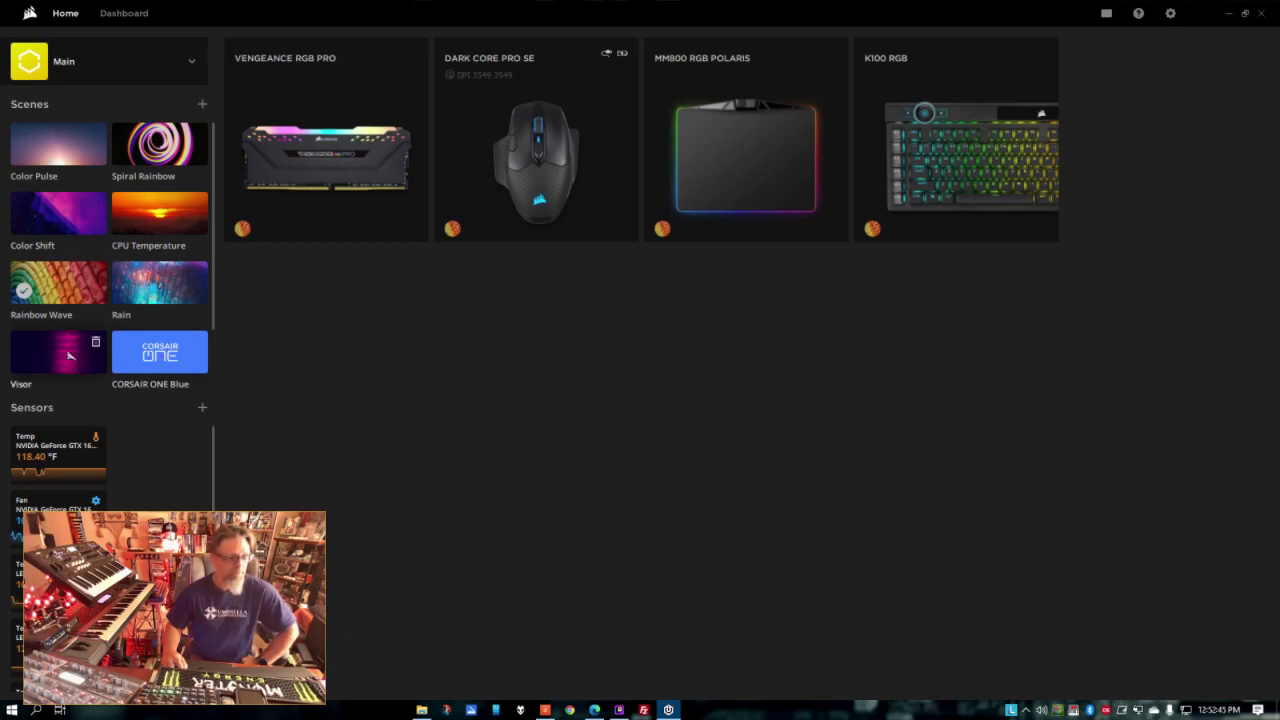
left_click(174, 289)
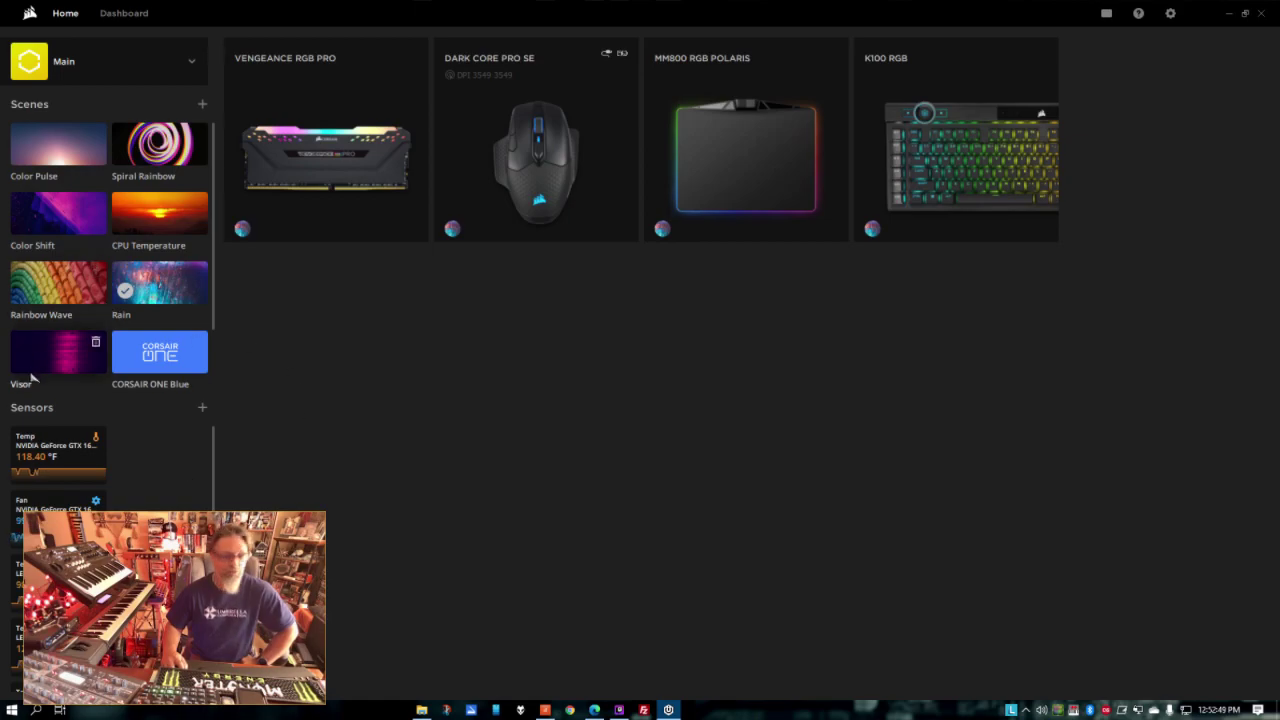
left_click(27, 226)
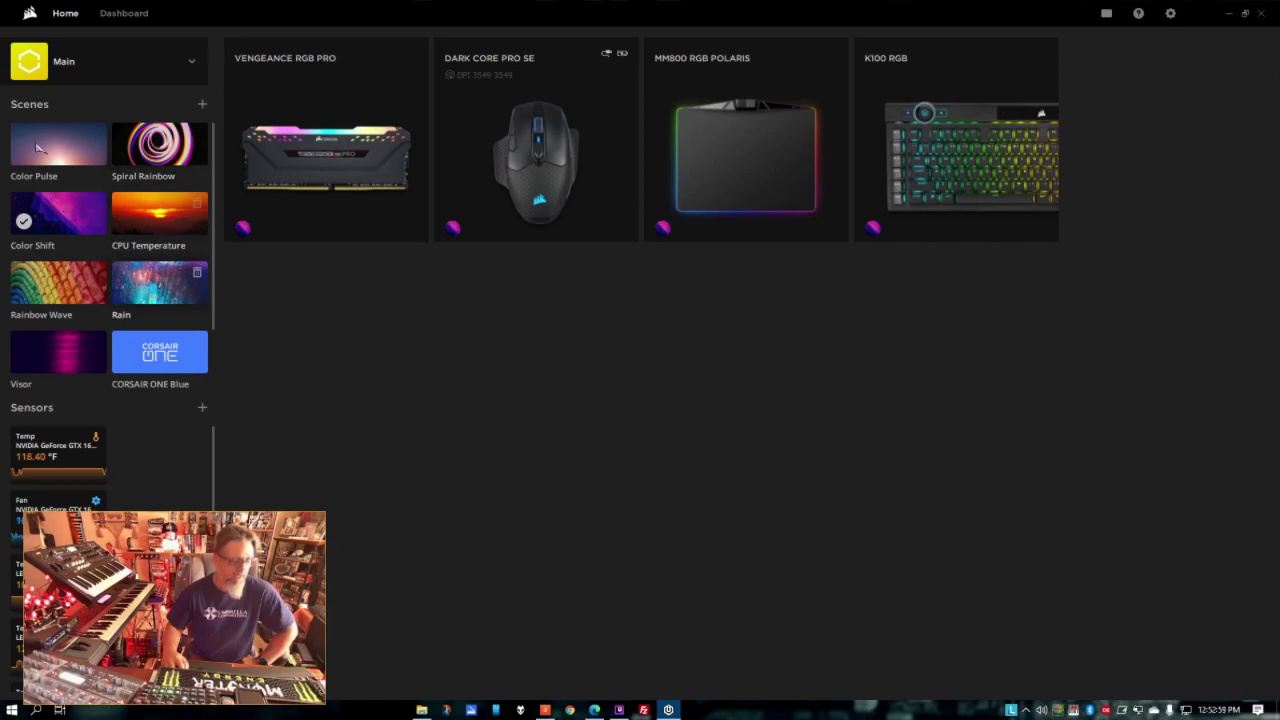
left_click(1232, 14)
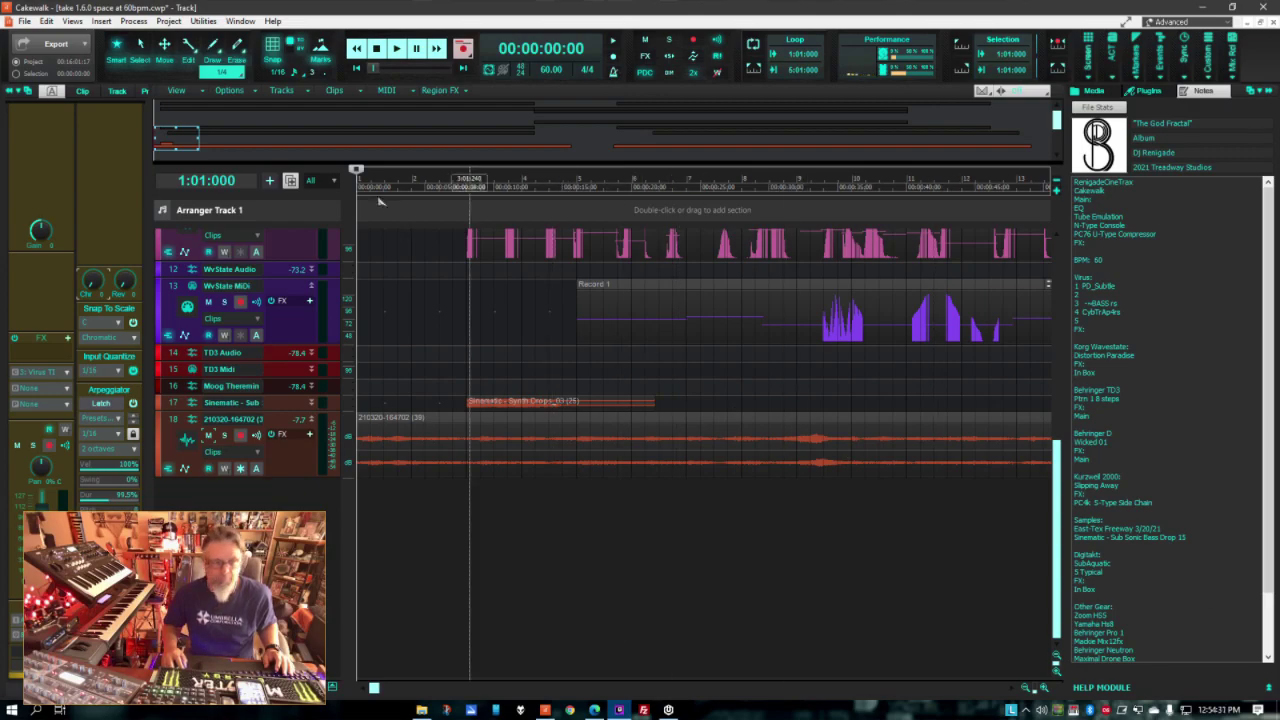
Step: Play the project in Cakewalk from the start and select the TD3 Audio track before stopping playback
left_click(394, 49)
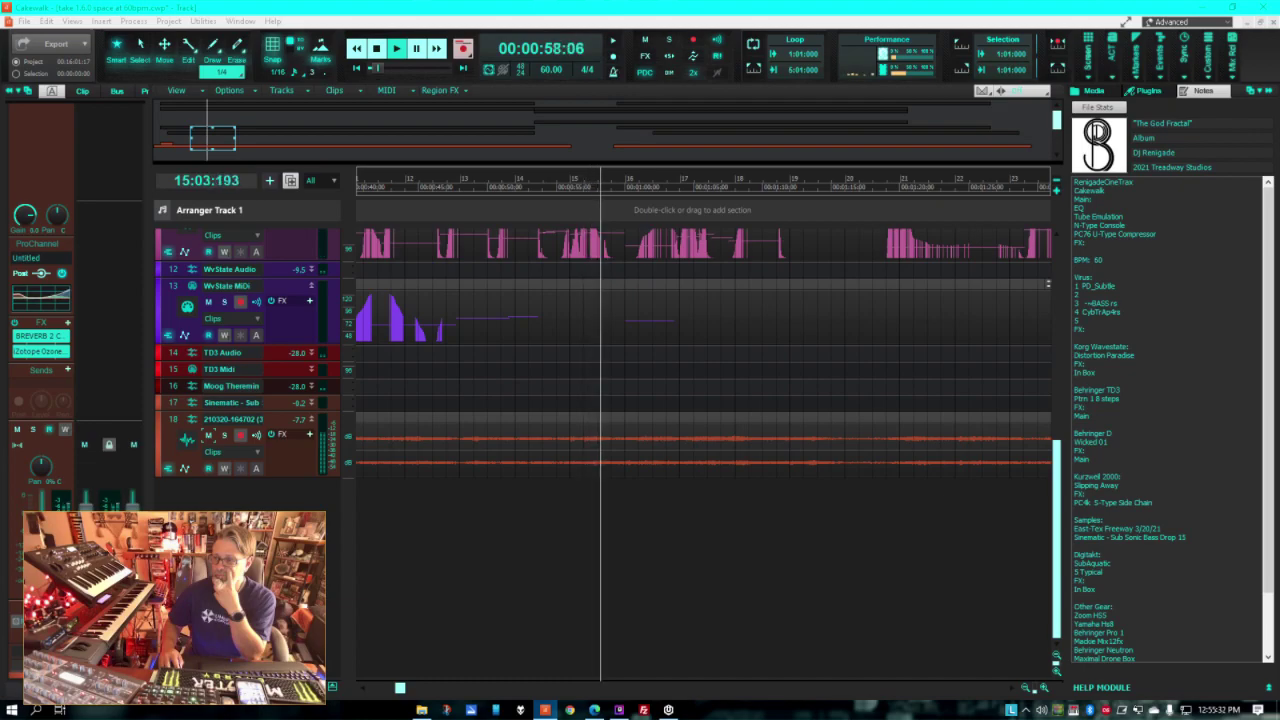
left_click(230, 352)
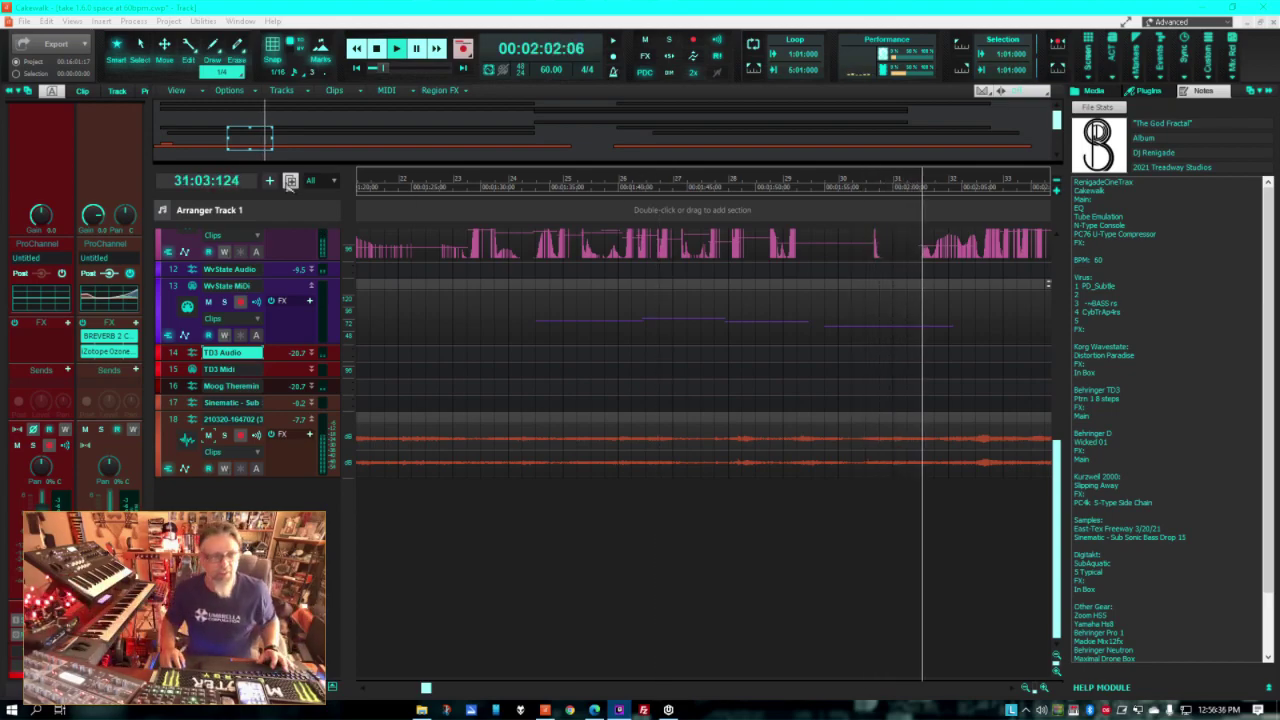
key("space")
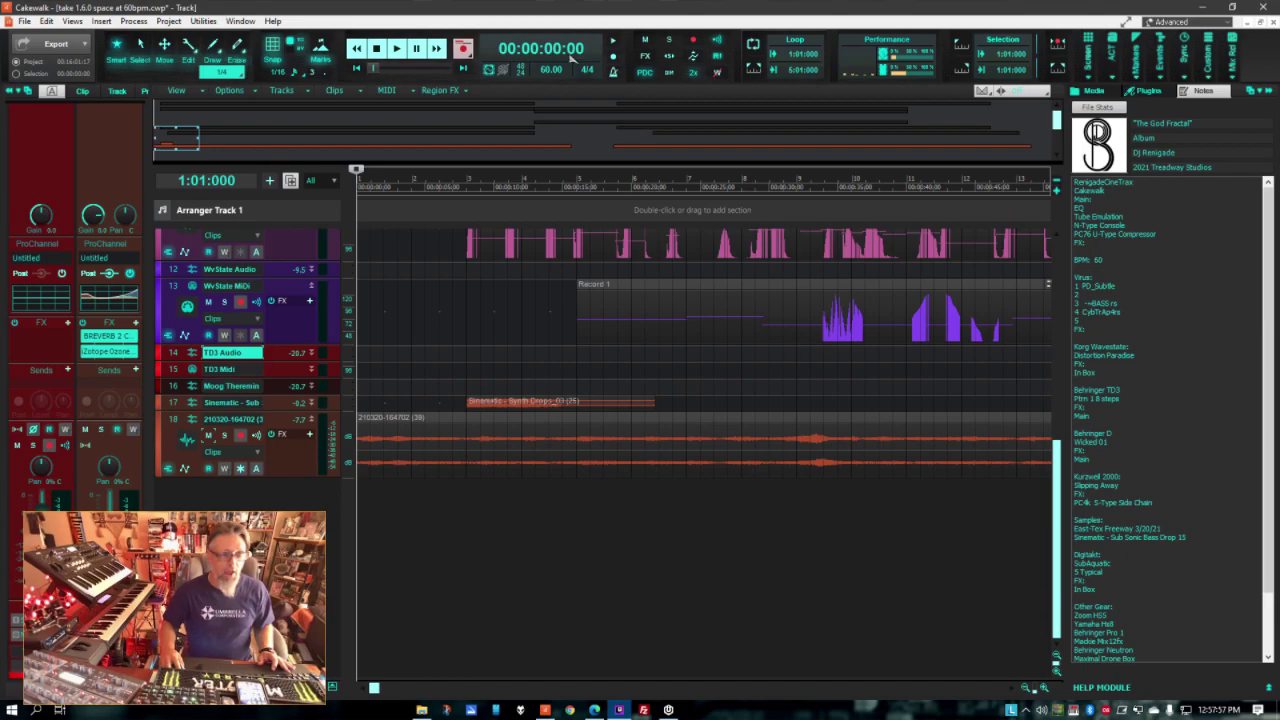
Step: Listen to the full mix again from the start of the project, then stop playback
left_click(397, 49)
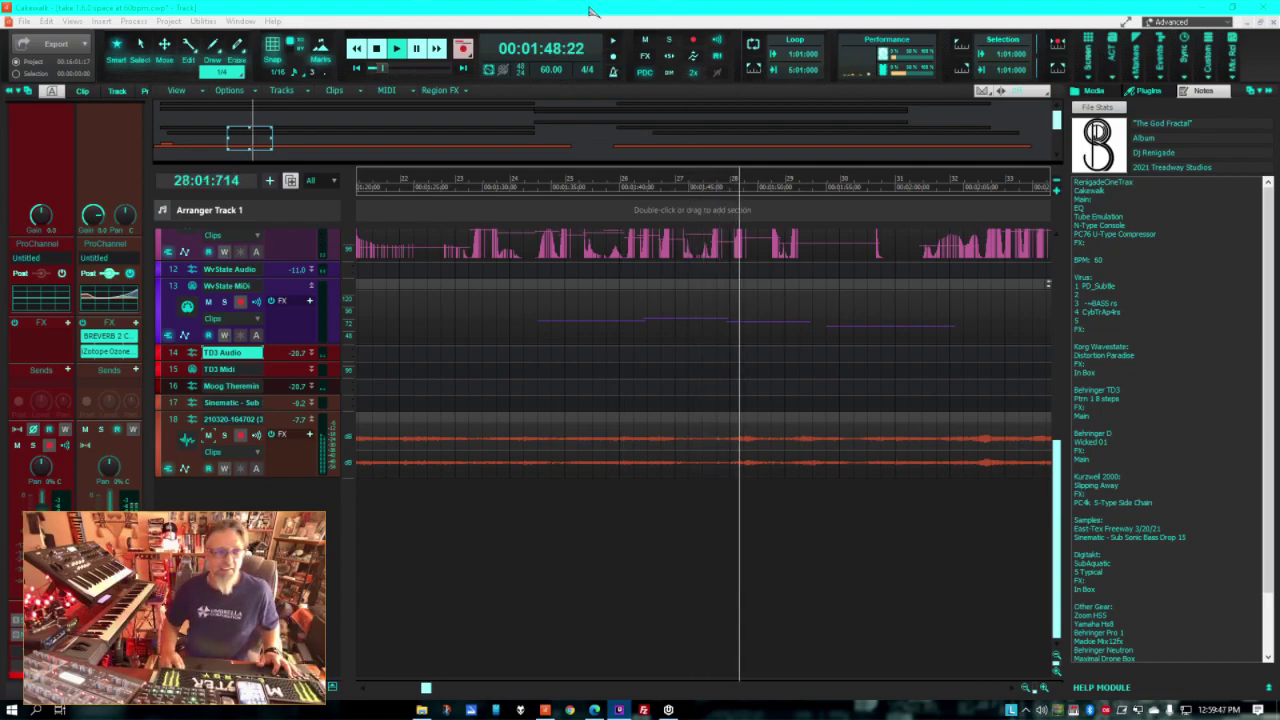
key("space")
key("ctrl+s")
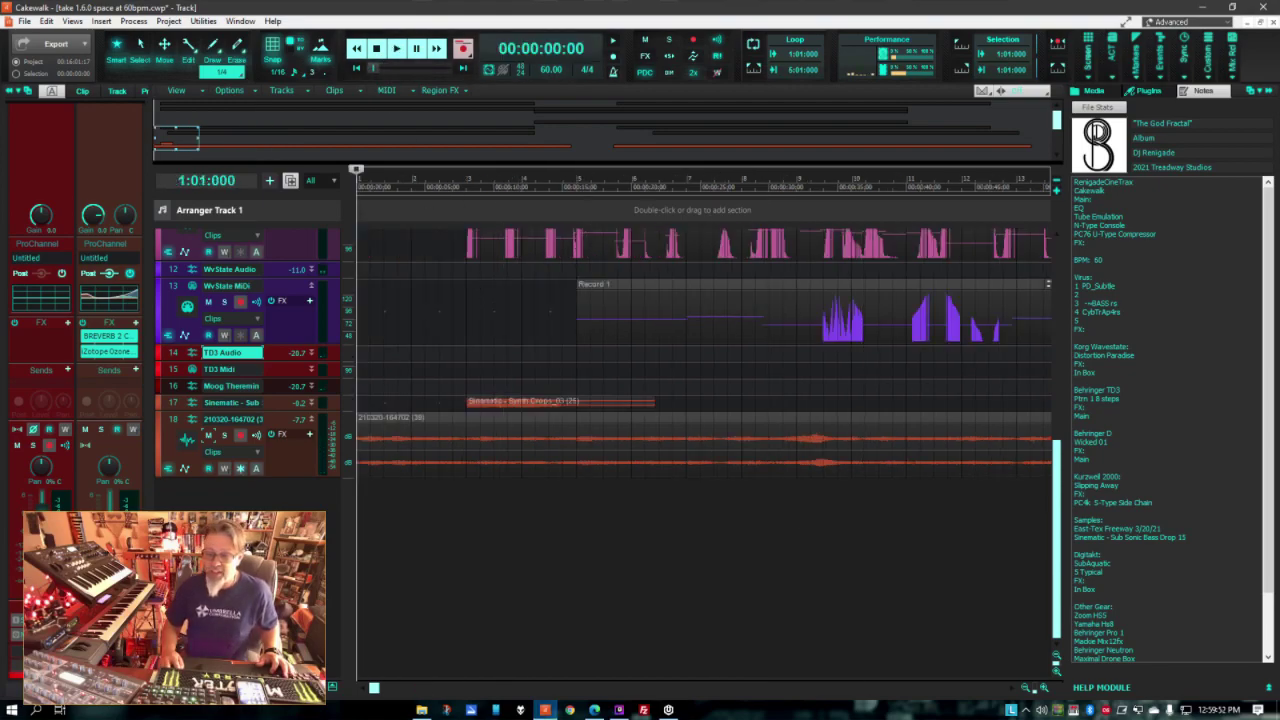
Step: Select the Virus TI 1 MIDI track near the beginning of the track list
key("alt+Tab")
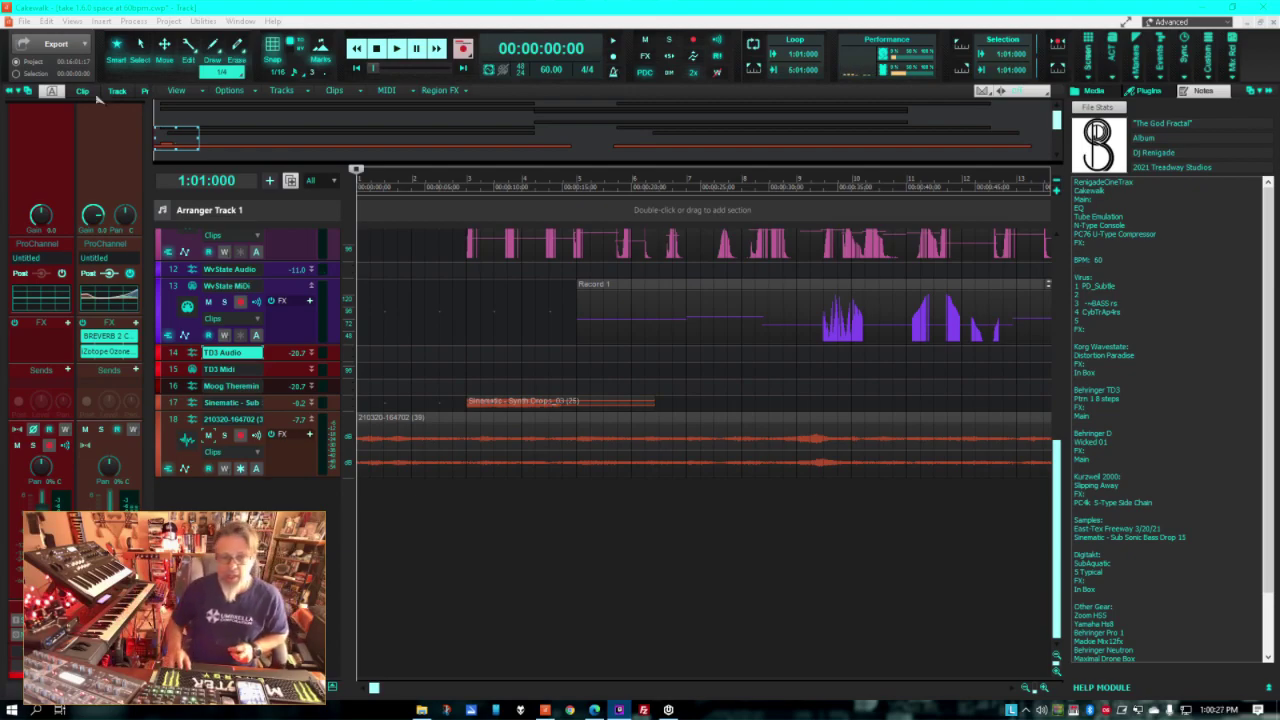
scroll(453, 369, "up", 5)
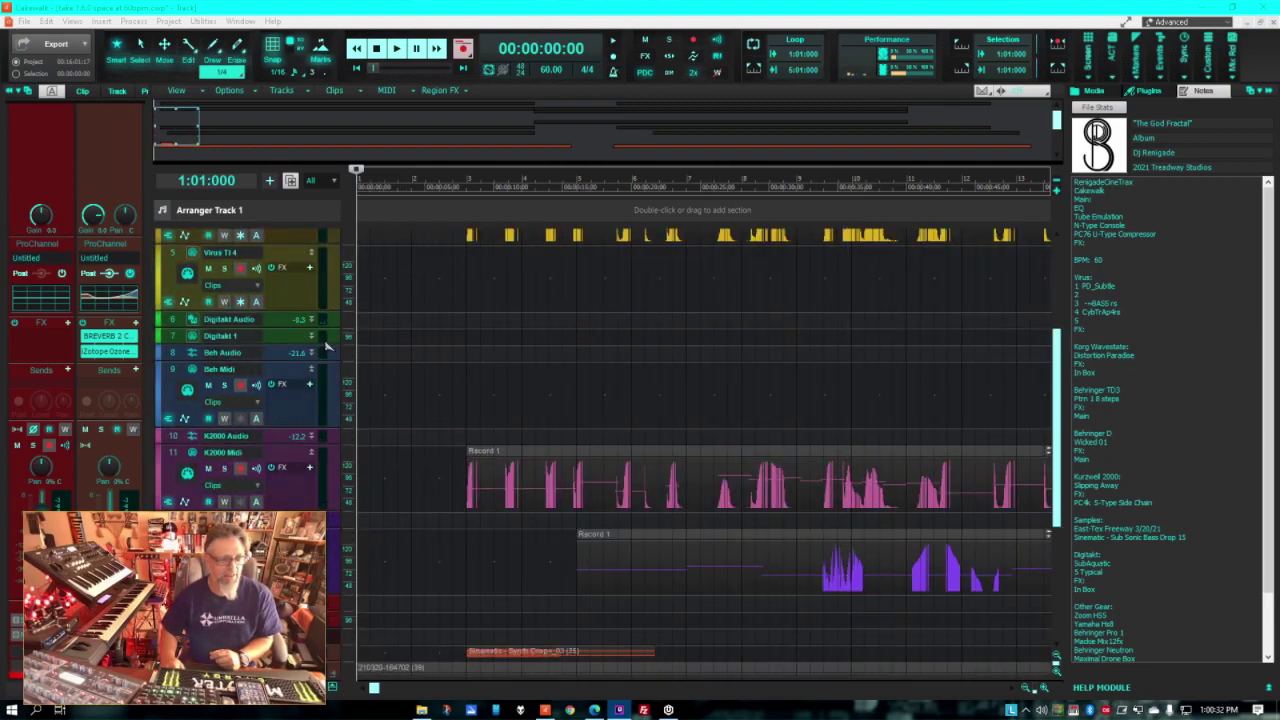
scroll(317, 335, "up", 4)
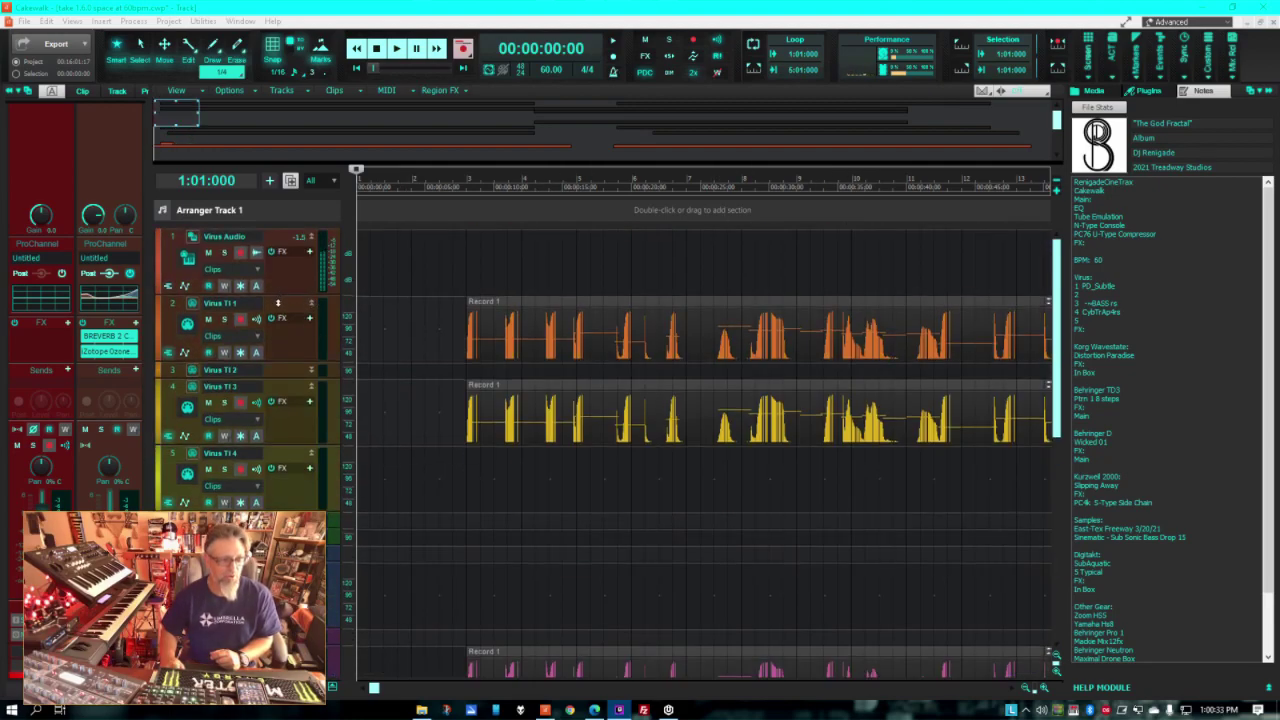
left_click(281, 304)
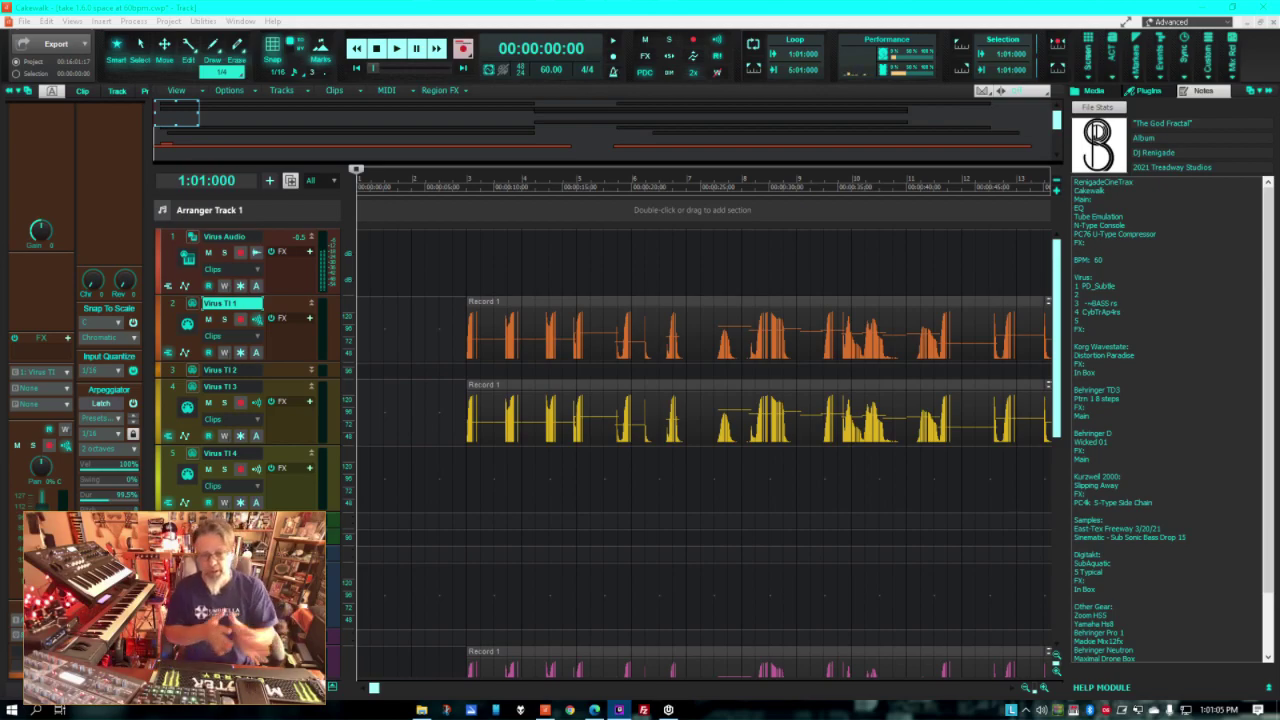
Step: Play the project from the start while looking over the synth and sample tracks, stop playback, and save the project
left_click(397, 52)
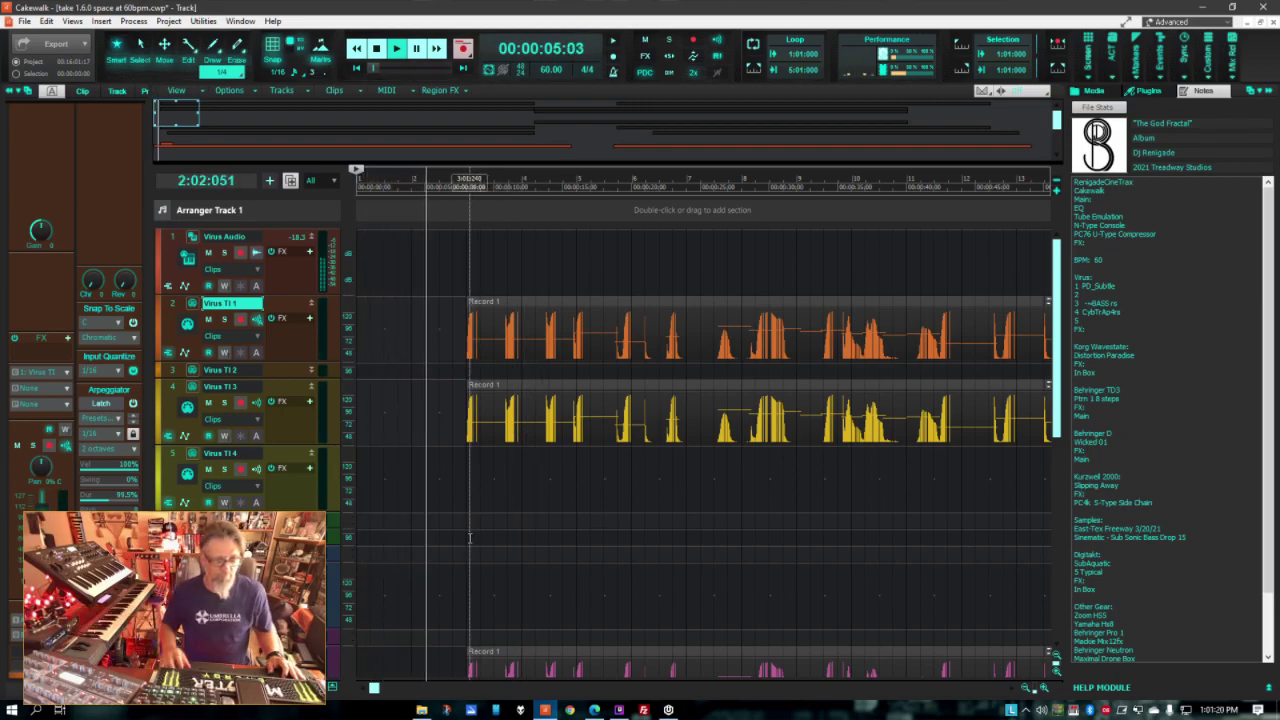
scroll(718, 449, "down", 4)
scroll(715, 449, "down", 3)
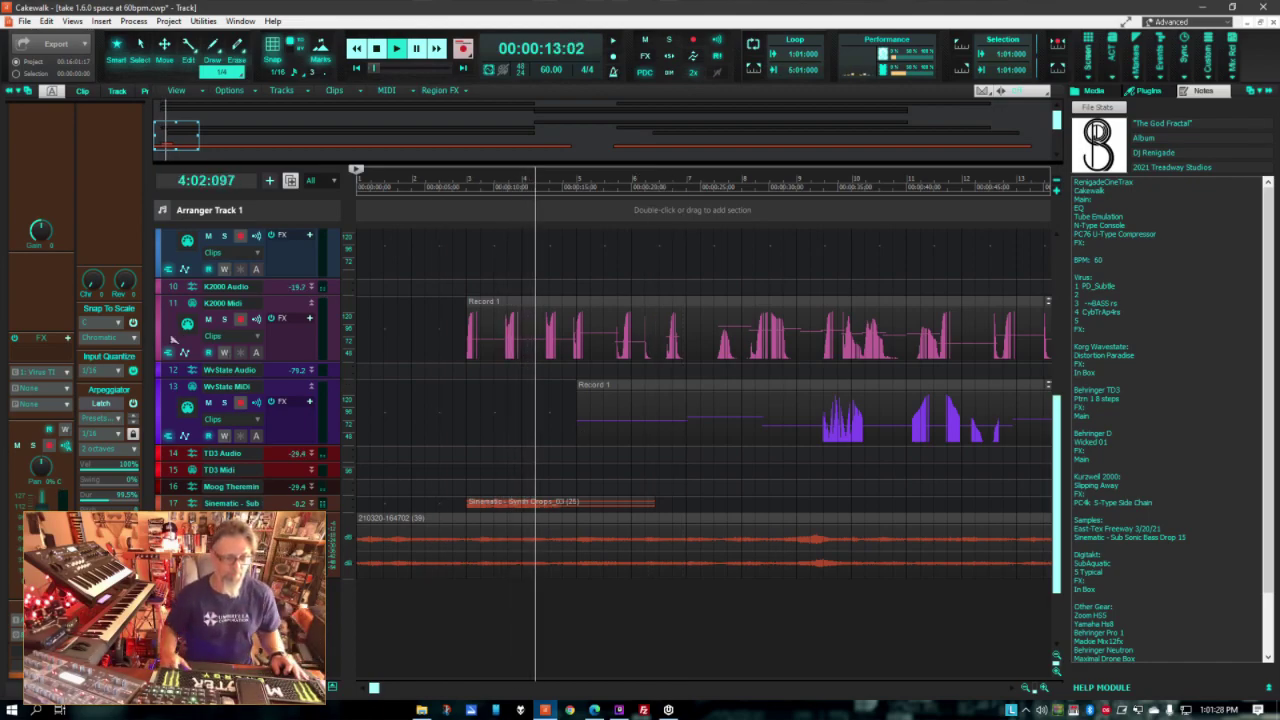
scroll(690, 490, "up", 3)
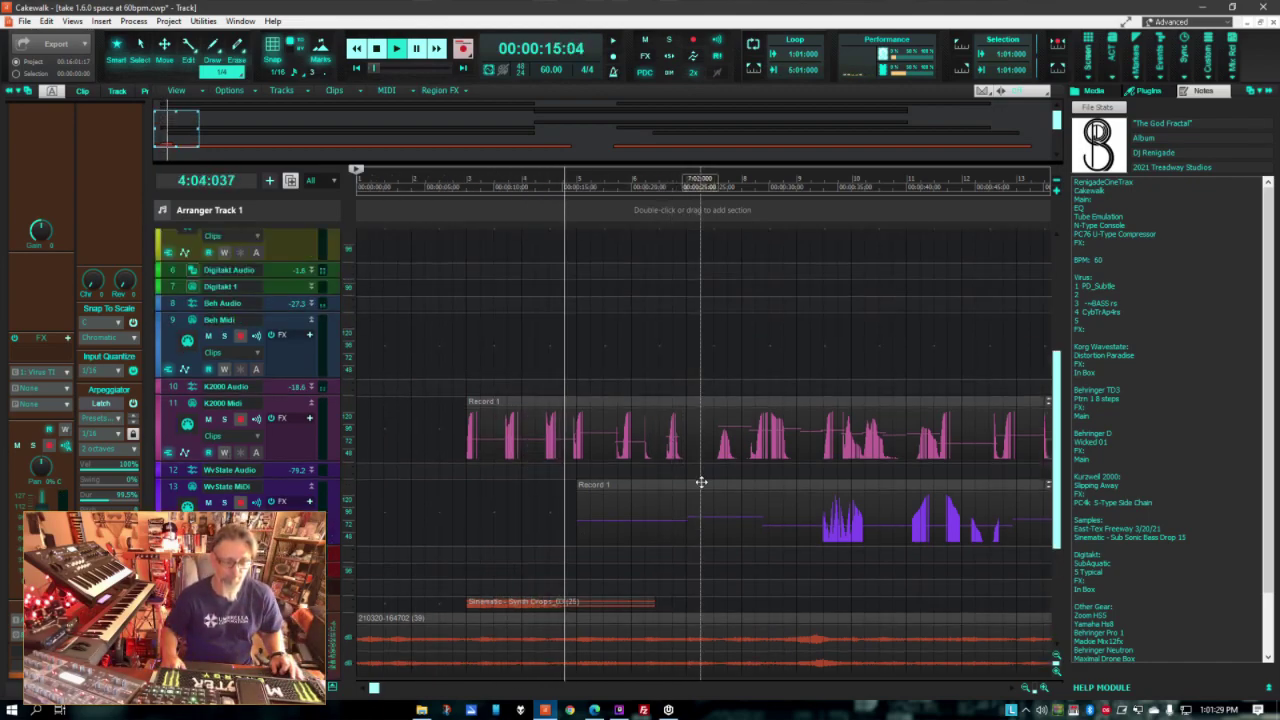
scroll(684, 516, "up", 3)
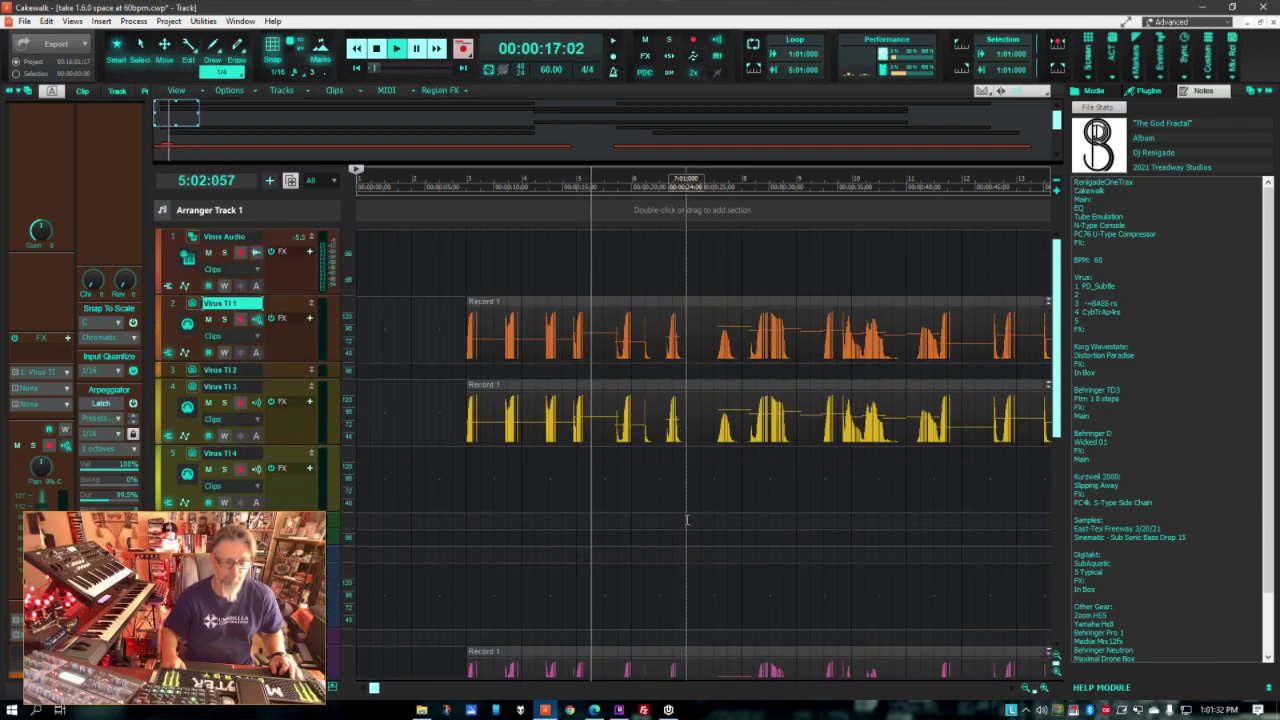
scroll(688, 527, "down", 1)
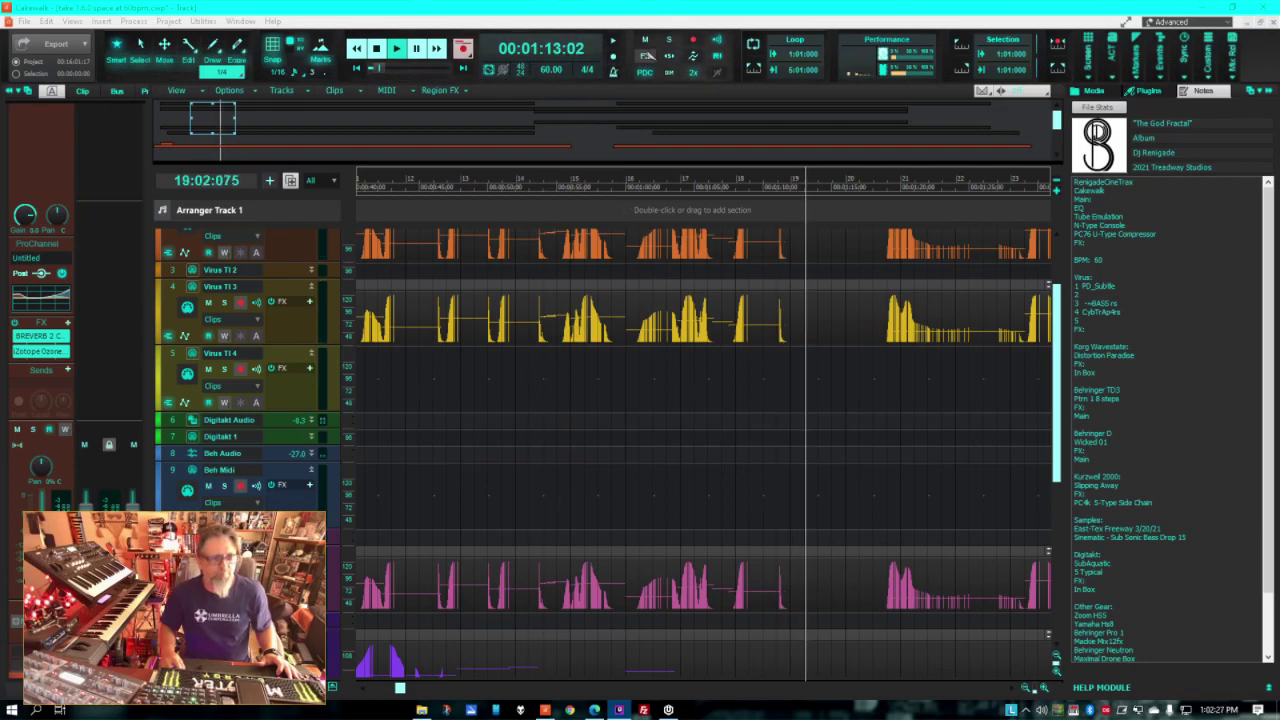
key("space")
key("ctrl+s")
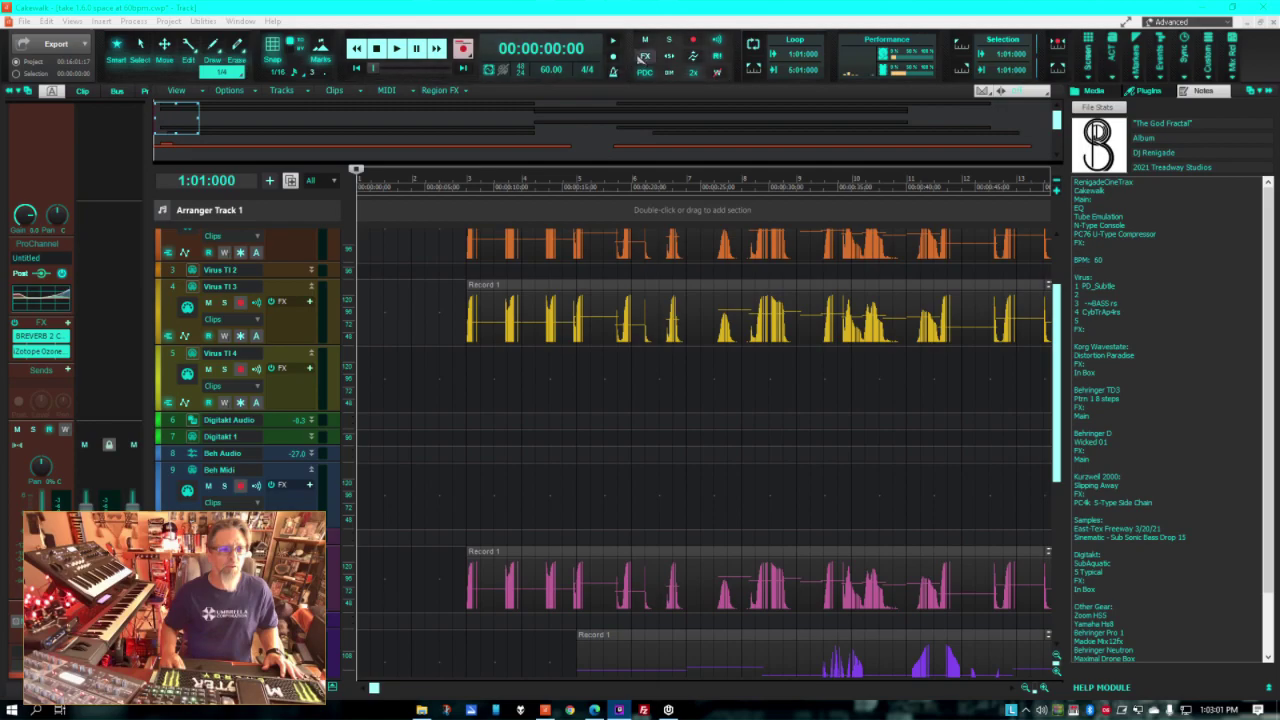
Step: Replay the project from the start, review the tracks from the Virus parts down to the sample clips, and stop playback
left_click(401, 50)
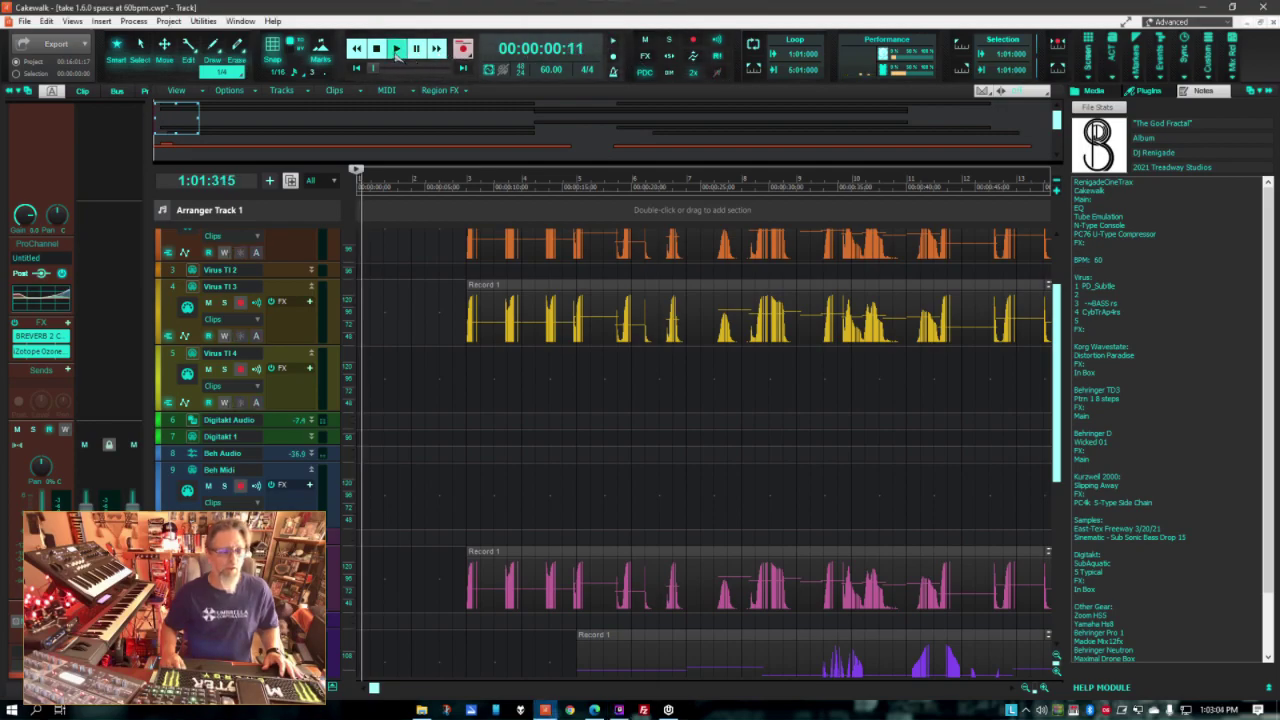
scroll(790, 263, "down", 2)
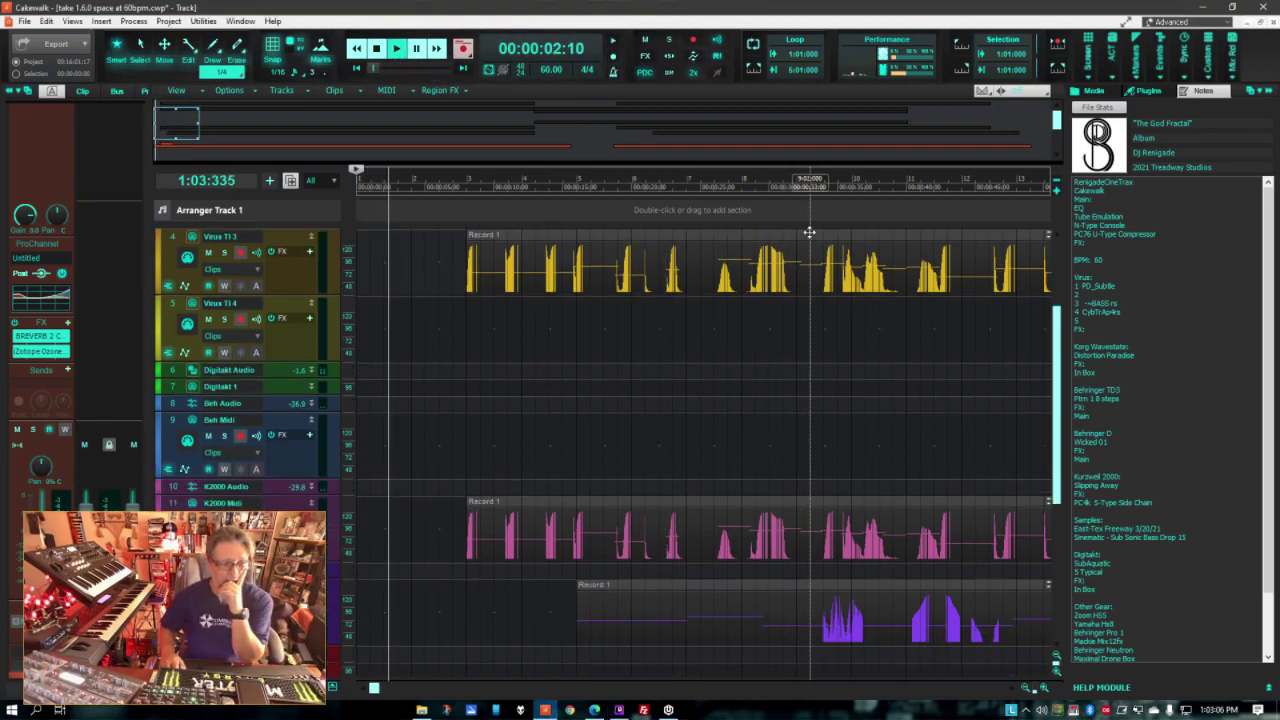
scroll(809, 368, "down", 2)
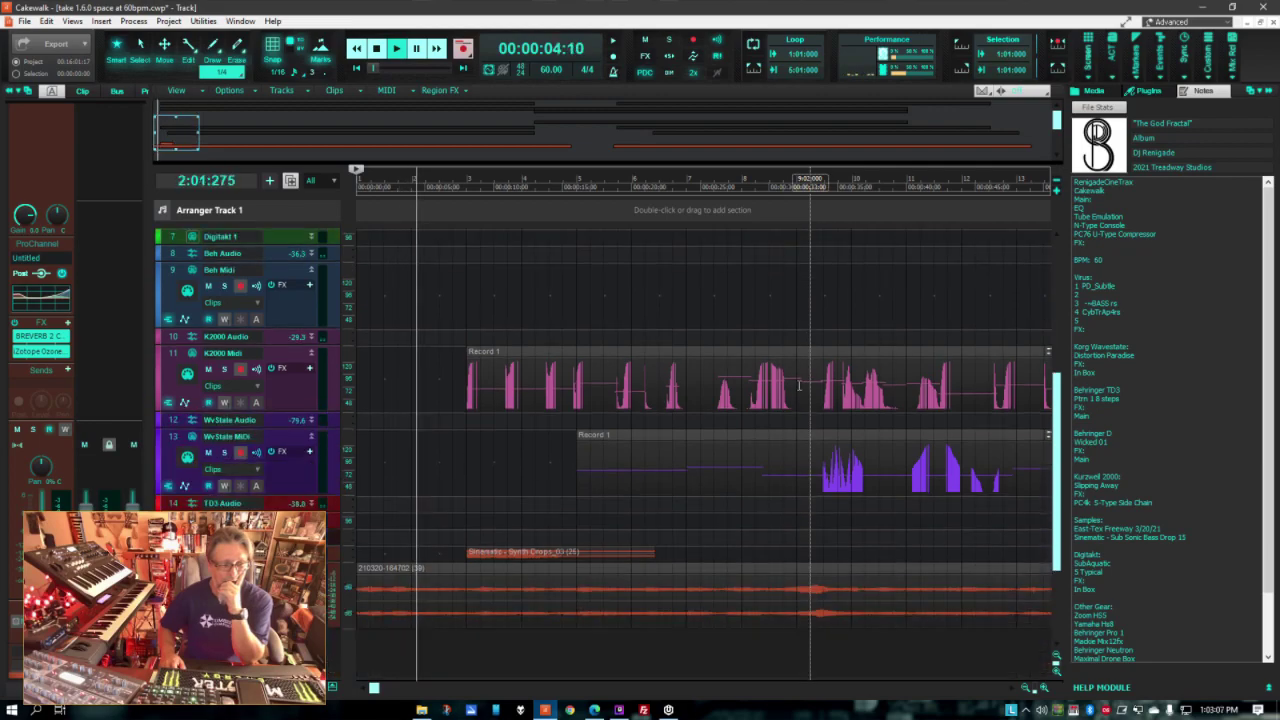
scroll(860, 495, "up", 3)
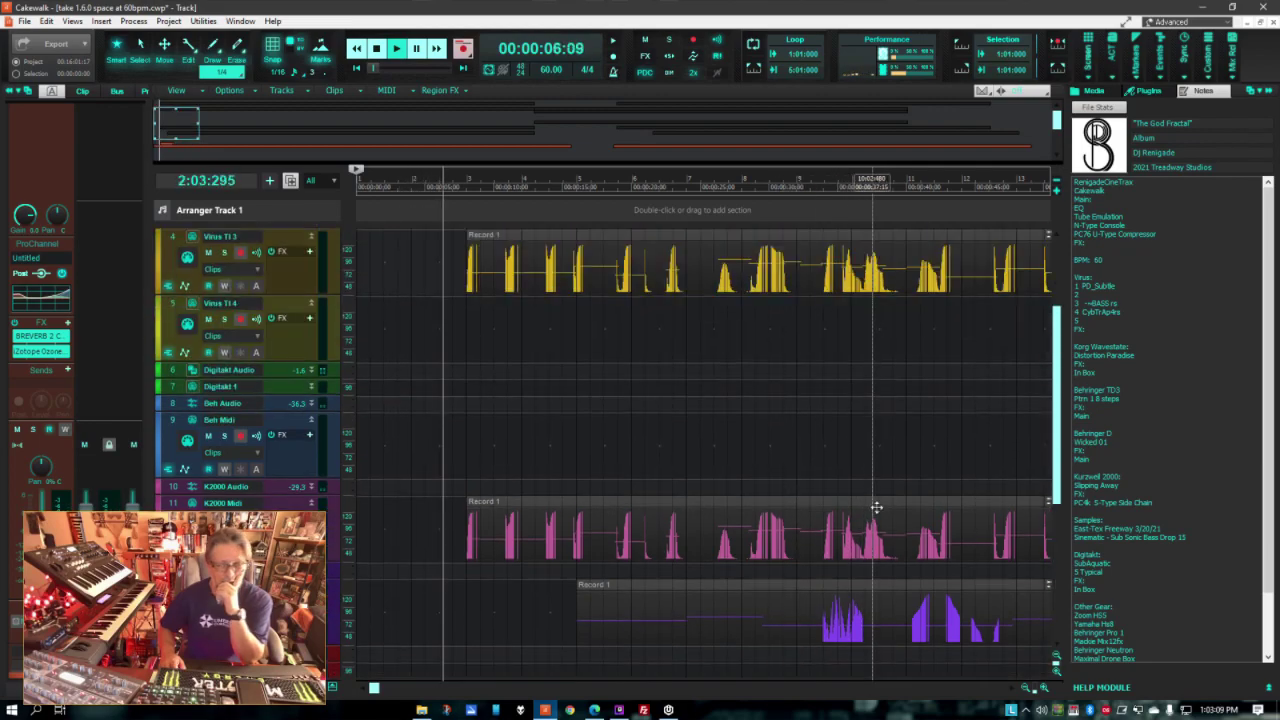
scroll(881, 486, "up", 1)
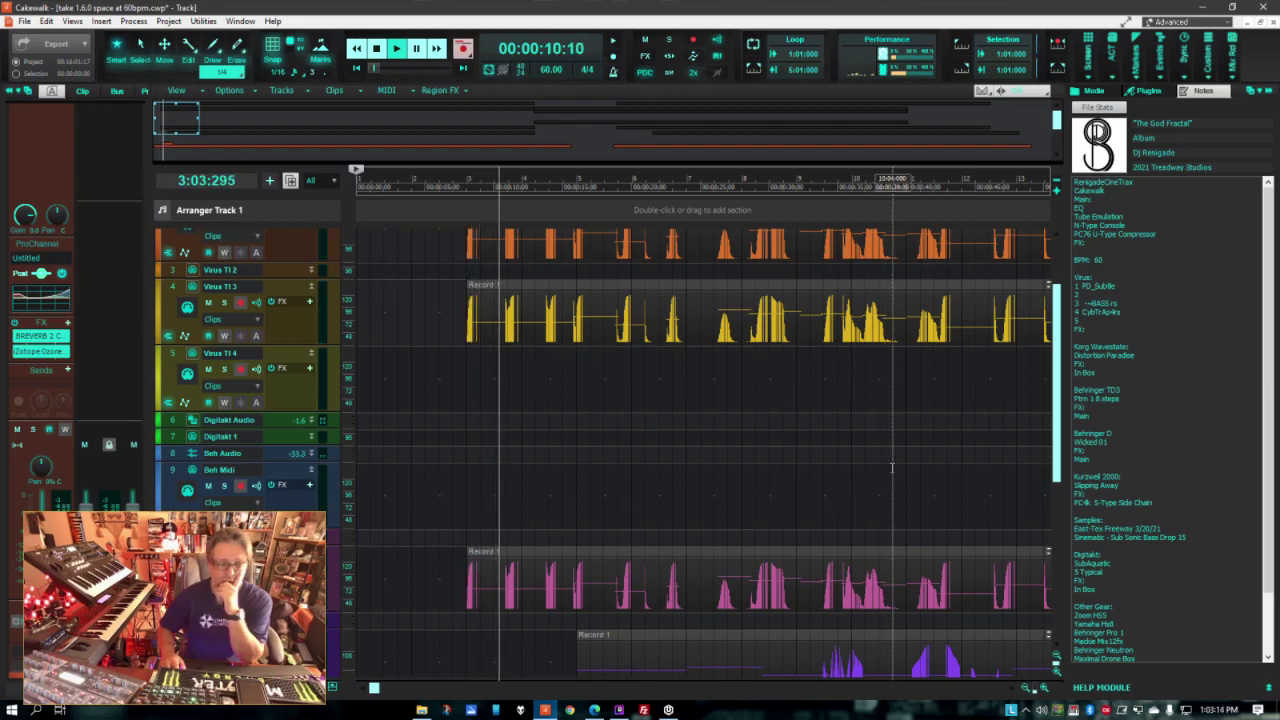
scroll(892, 467, "up", 2)
scroll(885, 475, "down", 10)
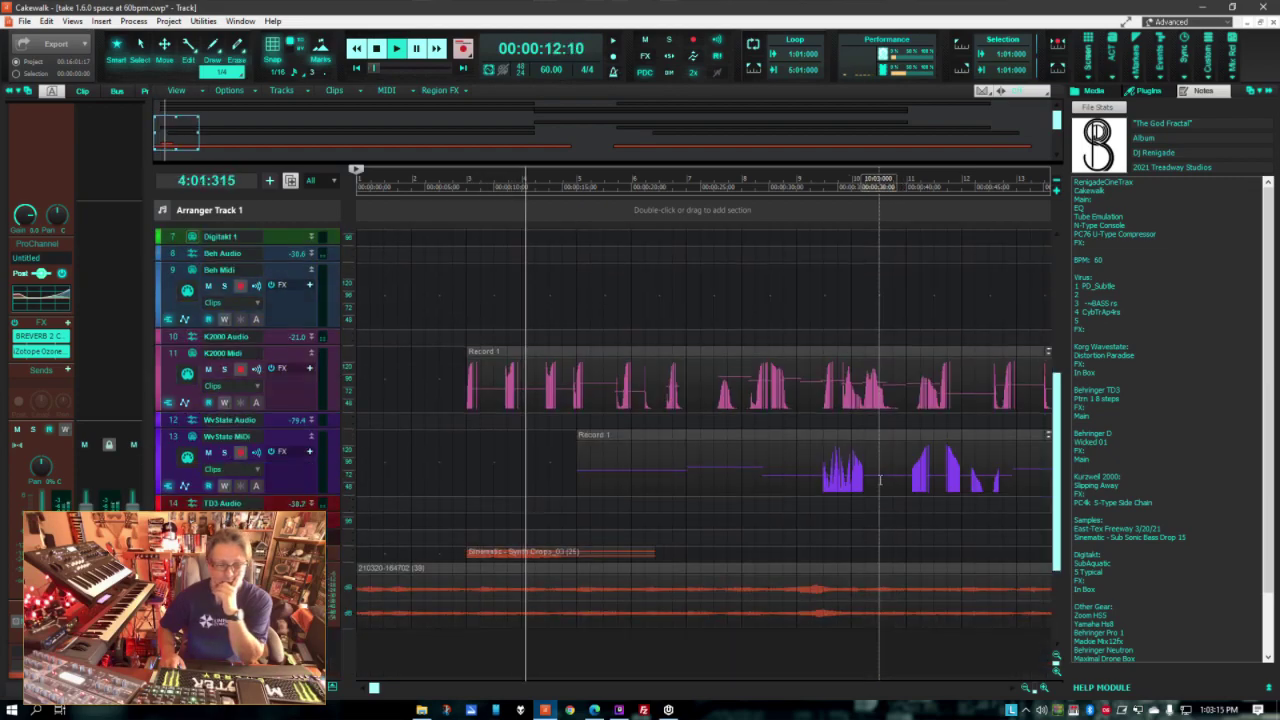
scroll(877, 486, "up", 10)
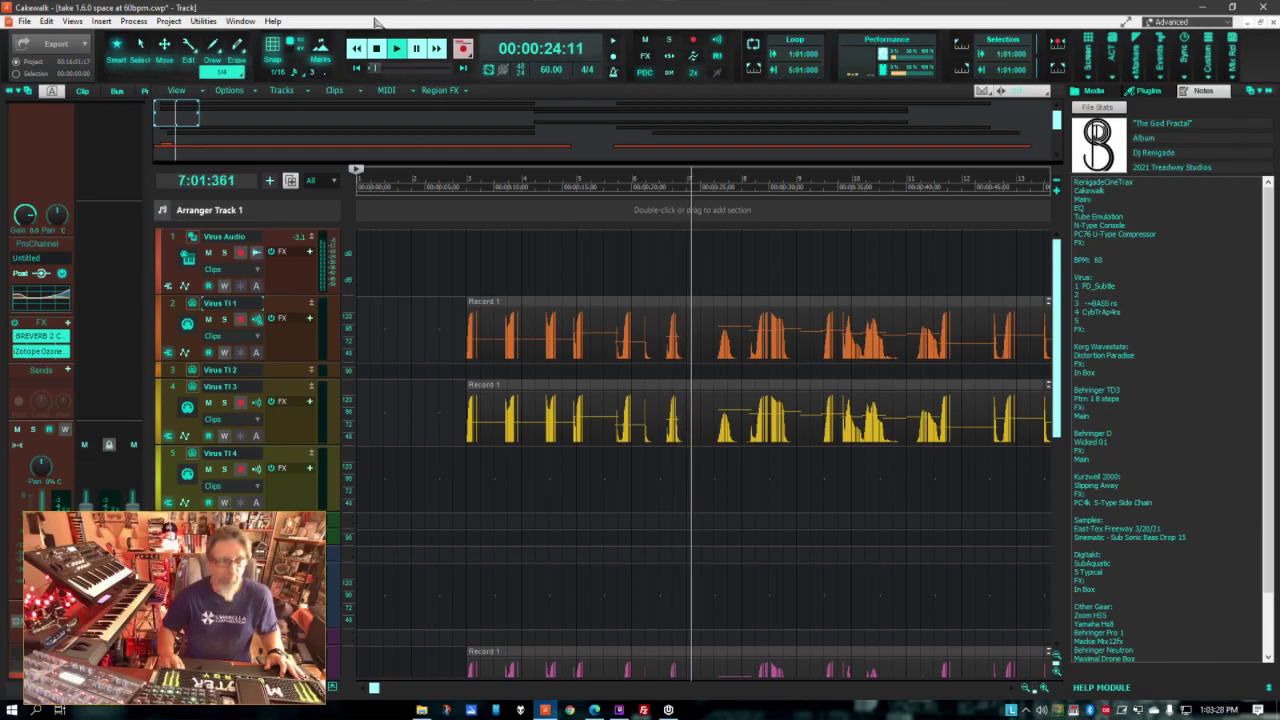
key("space")
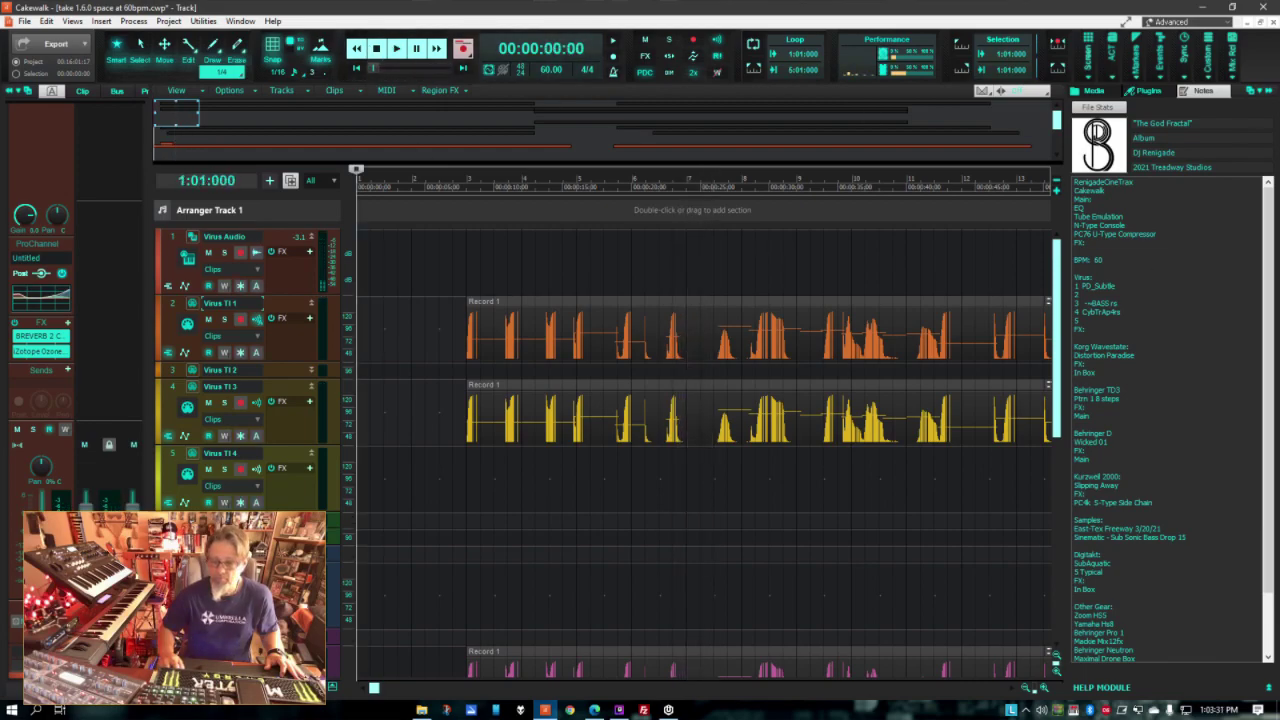
Step: Listen to the project once more from the start with the Digitakt, Behringer, K2000 and WvState tracks in view, then stop
key("alt+Tab")
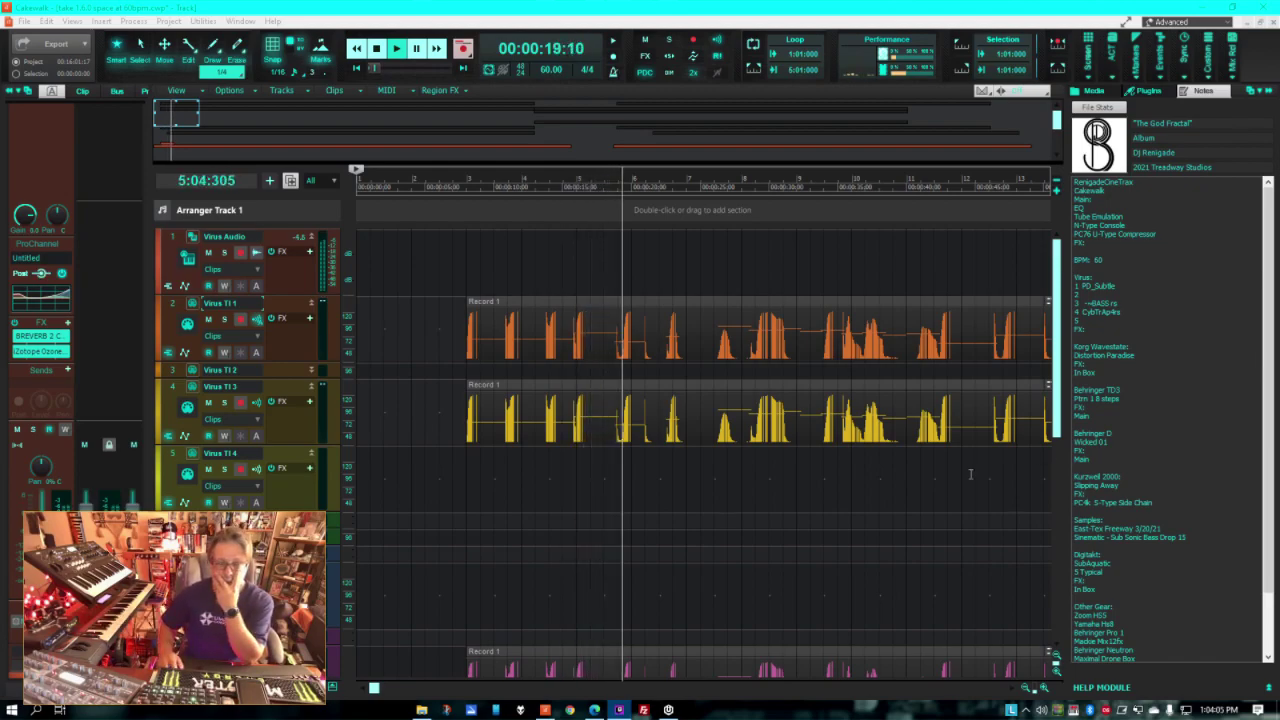
scroll(700, 420, "down", 4)
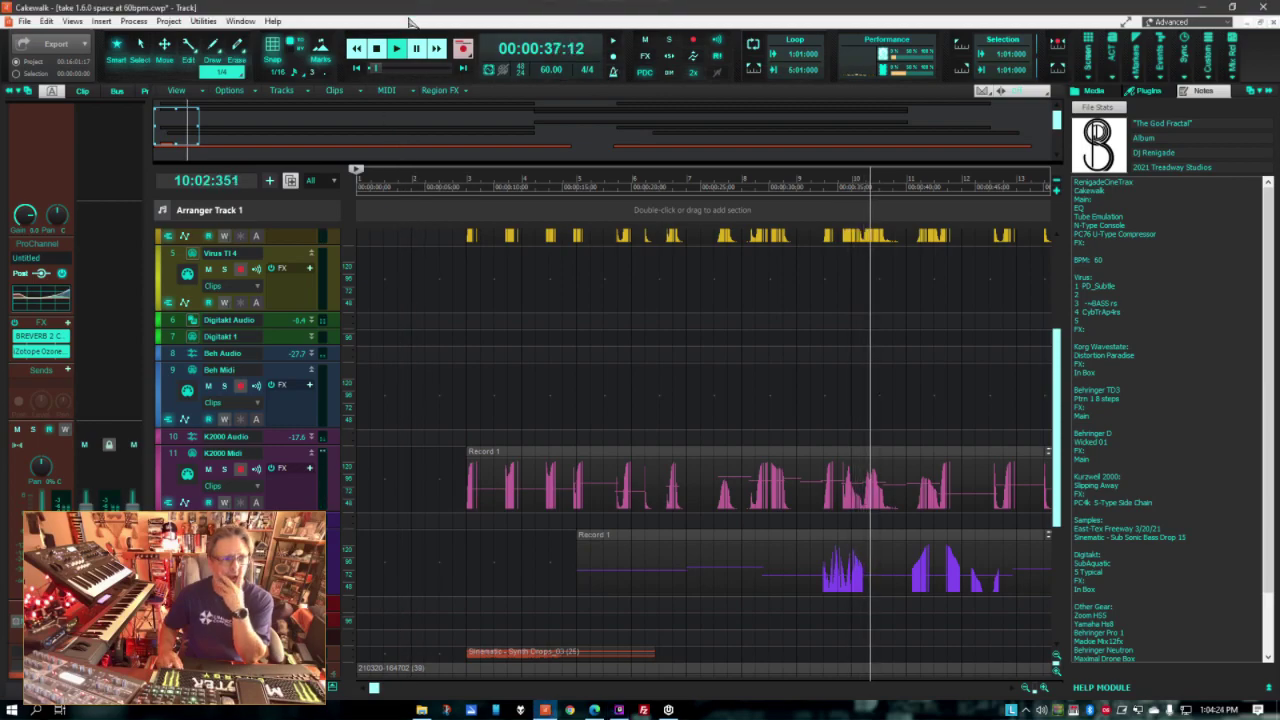
left_click(377, 48)
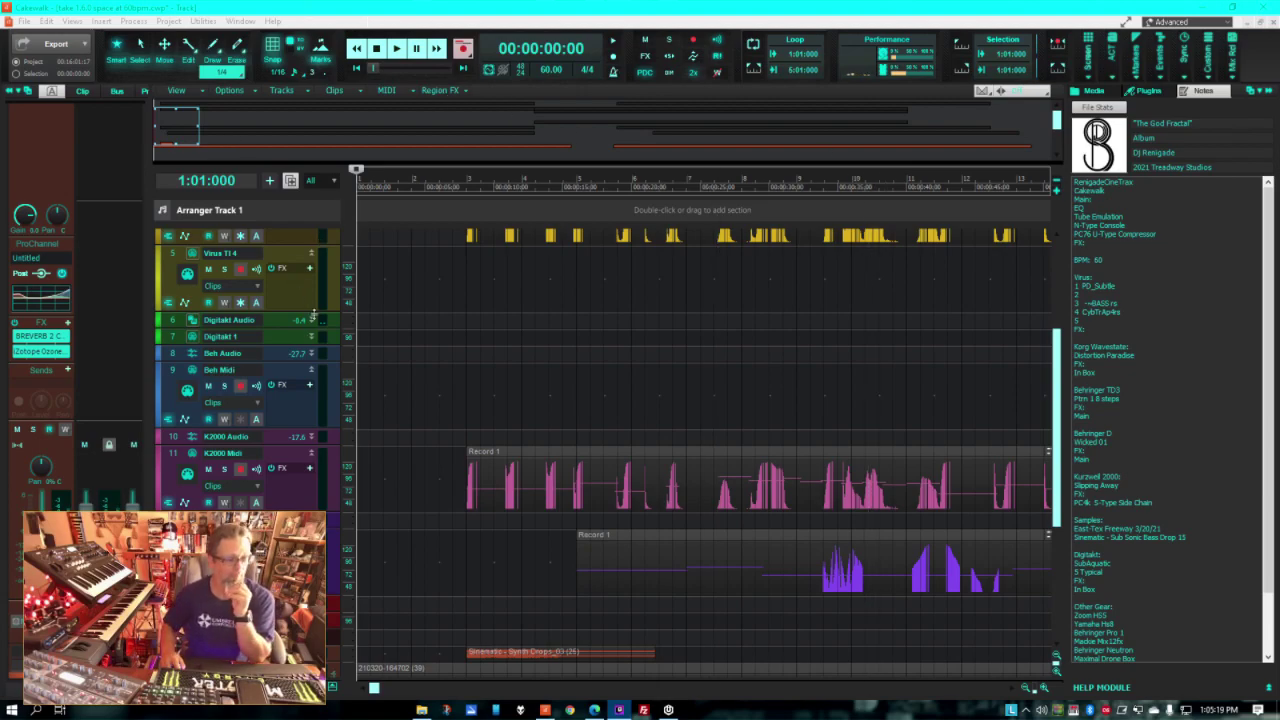
Step: Select the Beh Midi track, then toggle input echo on the Virus TI 3 track
key("alt+Tab")
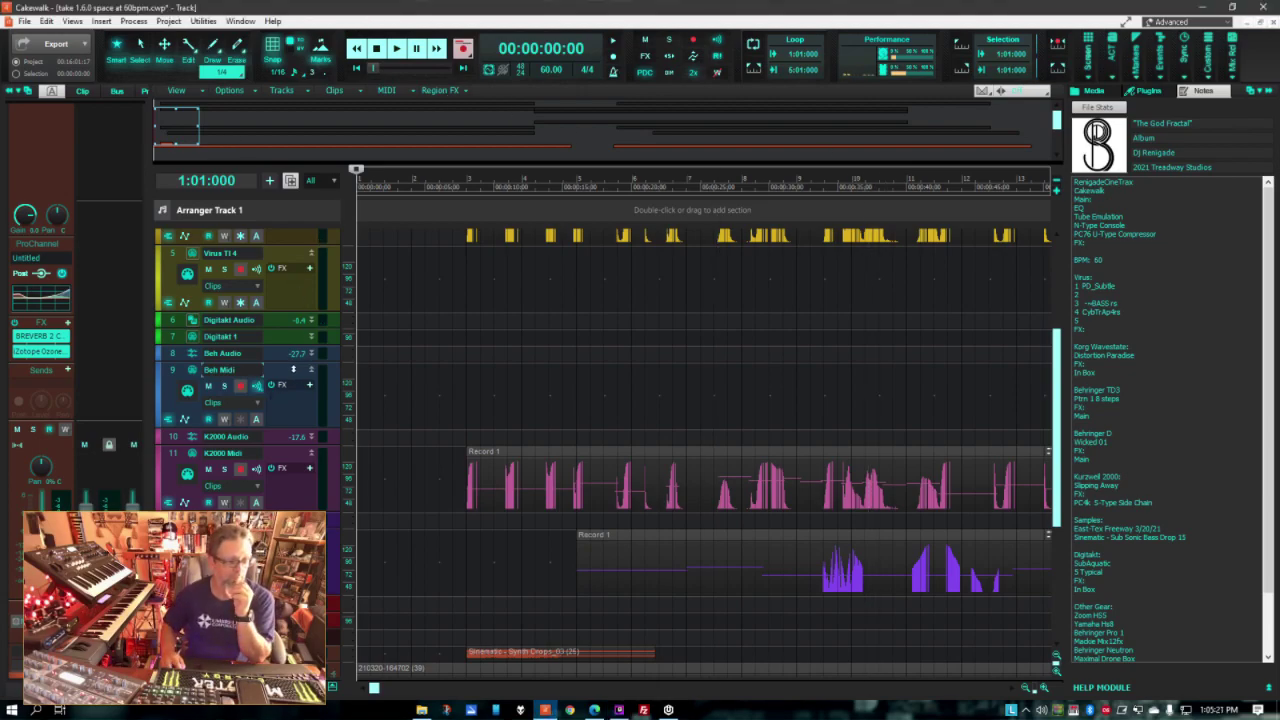
left_click(292, 369)
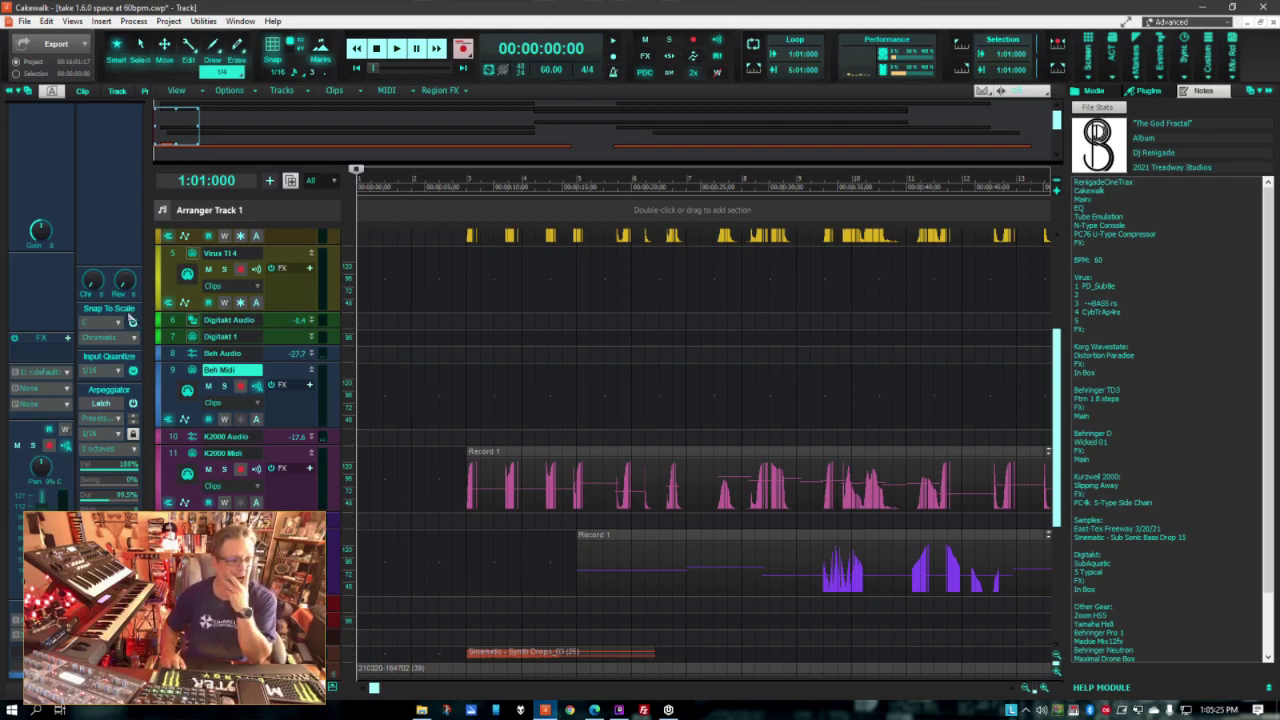
scroll(242, 290, "up", 5)
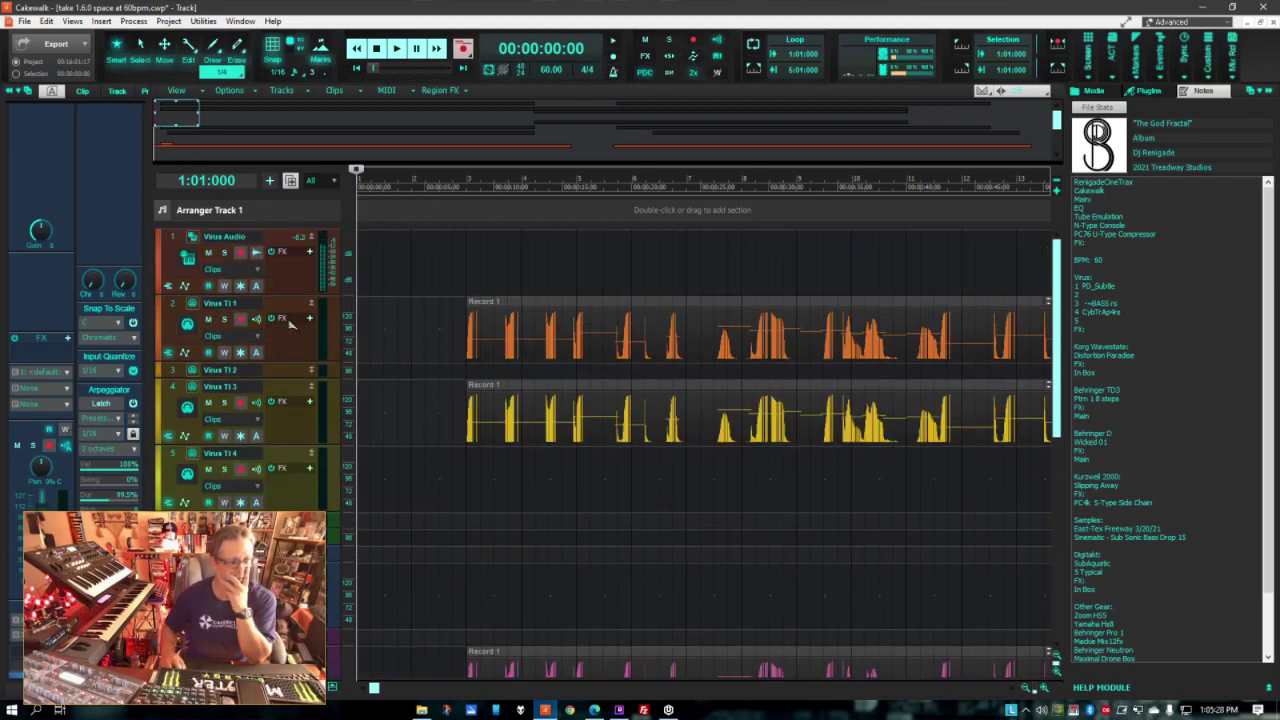
left_click(257, 408)
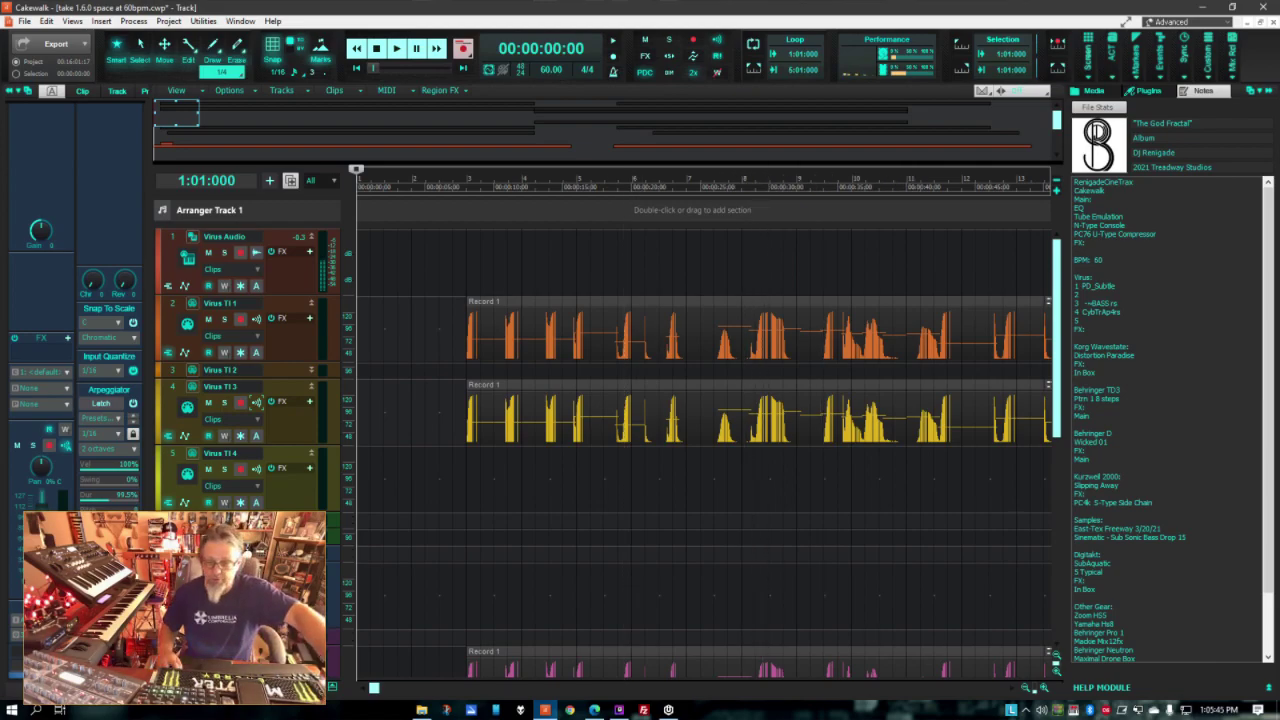
Step: Show the desktop, return to the project, and view and close the file statistics in the project notes
key("super+d")
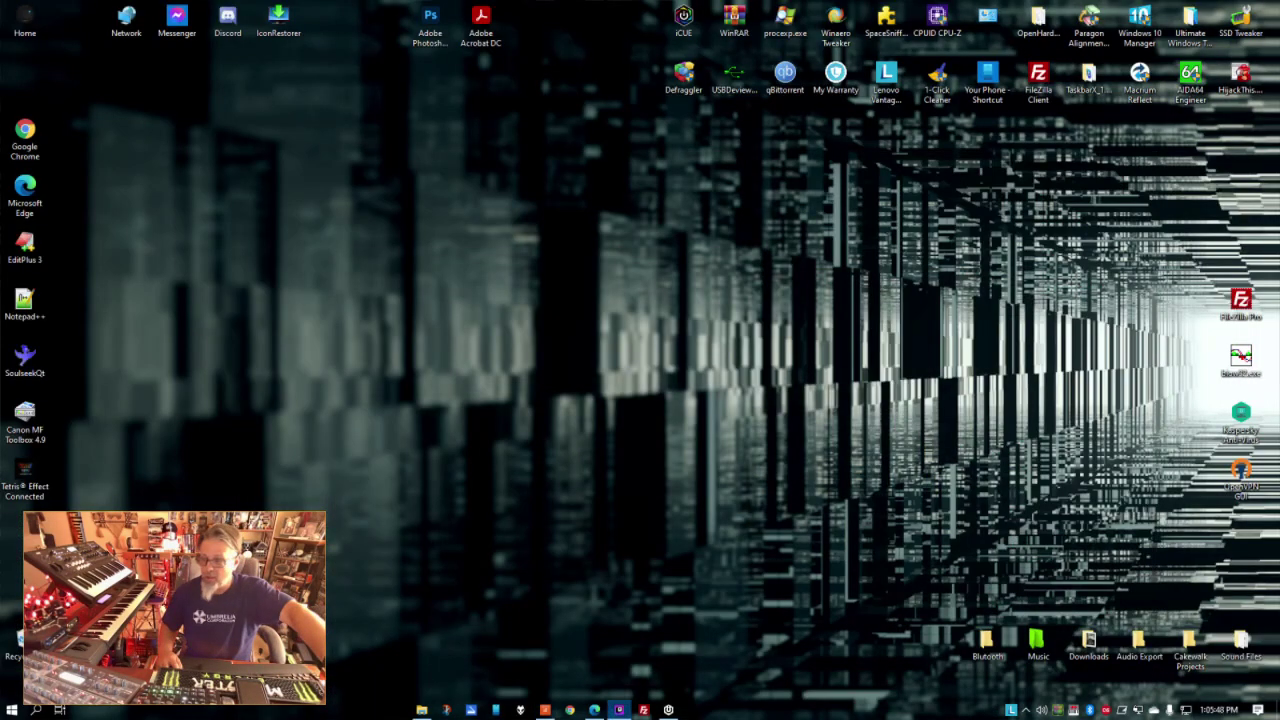
key("super+d")
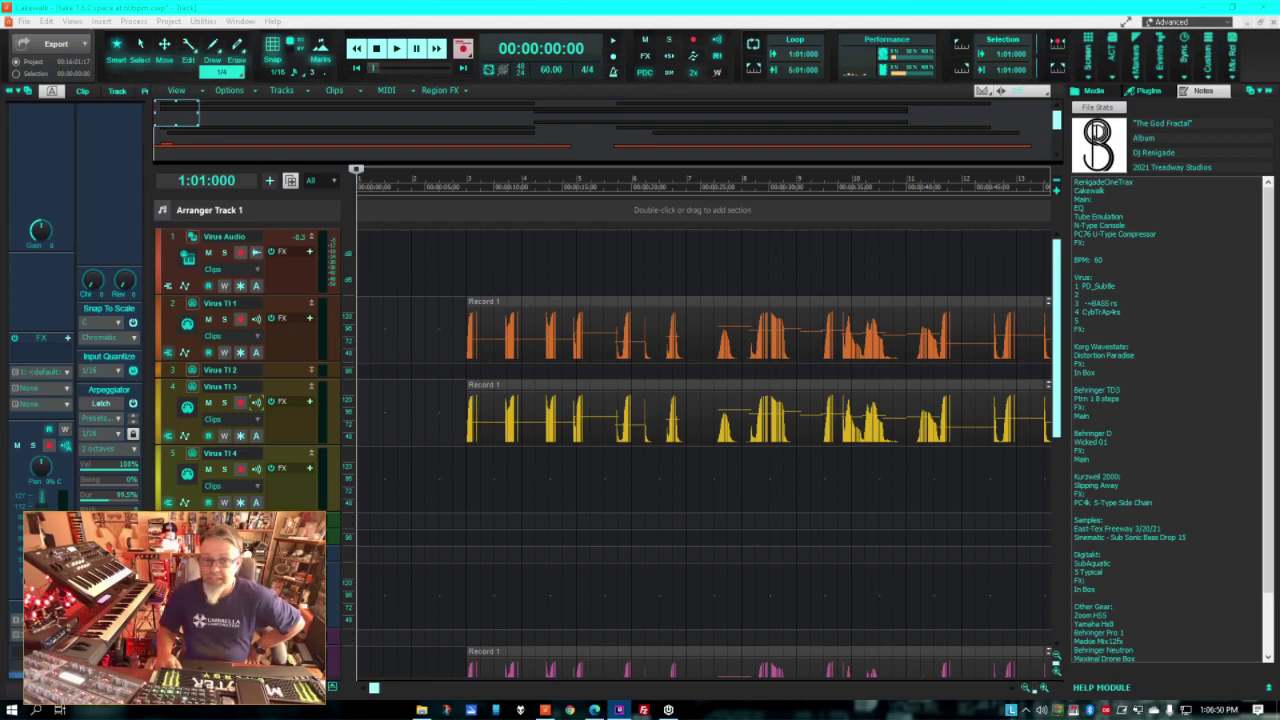
left_click(1095, 107)
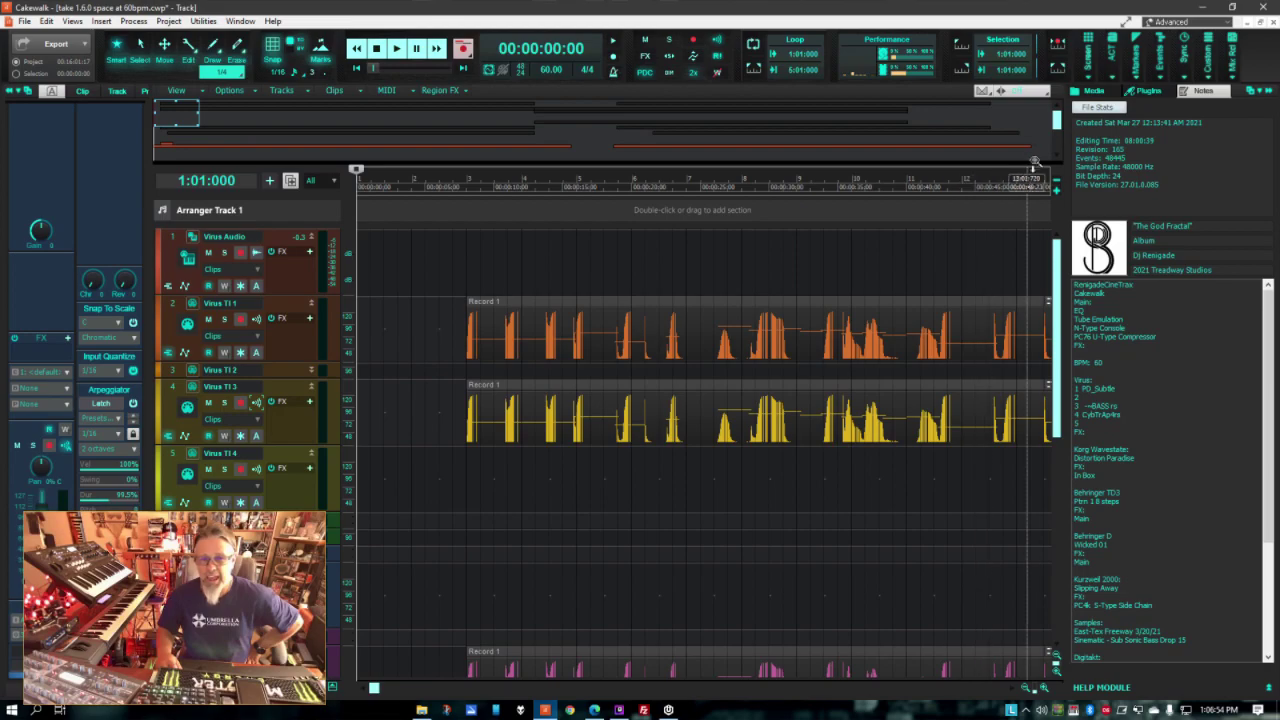
left_click(1100, 110)
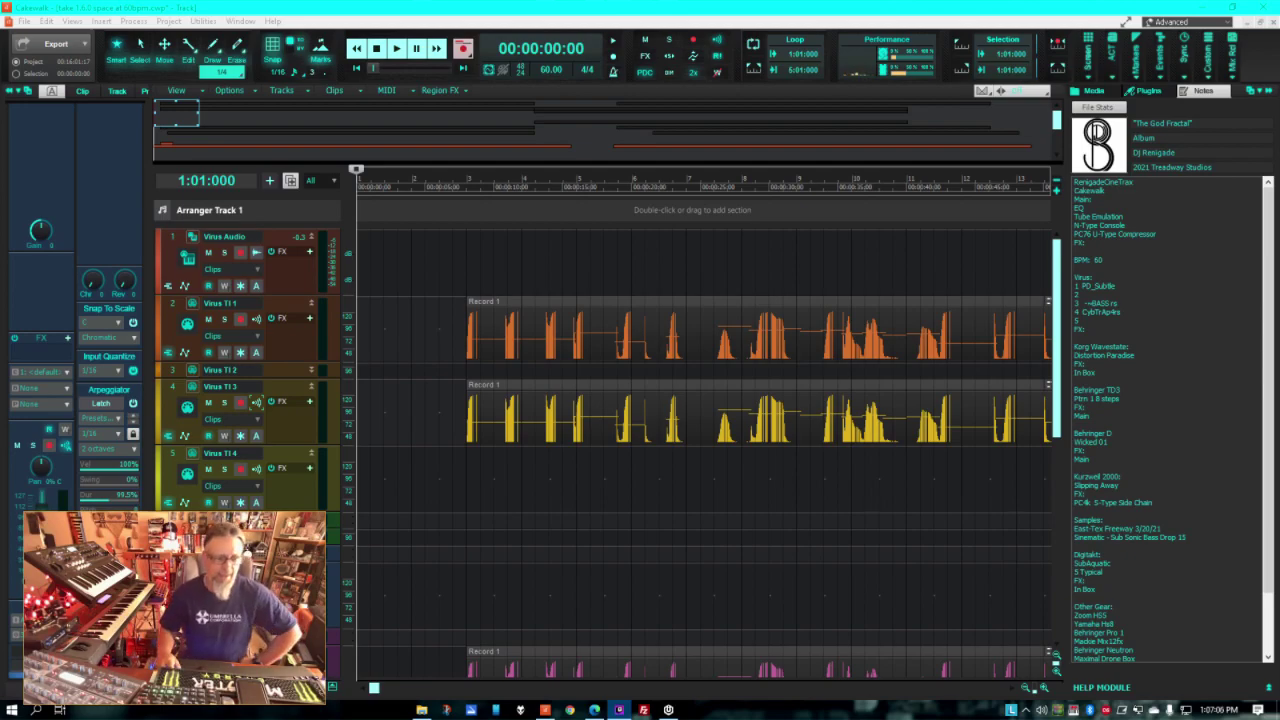
Step: Delete the Moog Theremin track, located between the TD3 Midi and Sinematic sample tracks
scroll(257, 497, "down", 5)
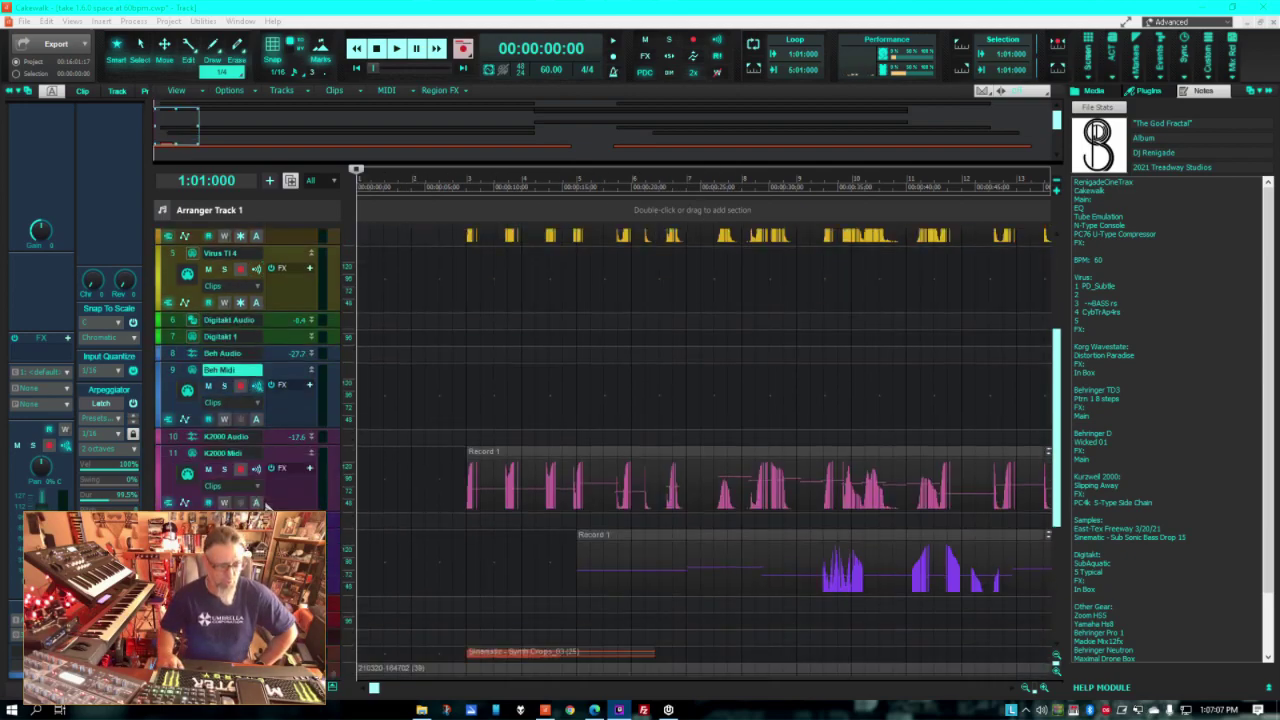
scroll(268, 507, "down", 4)
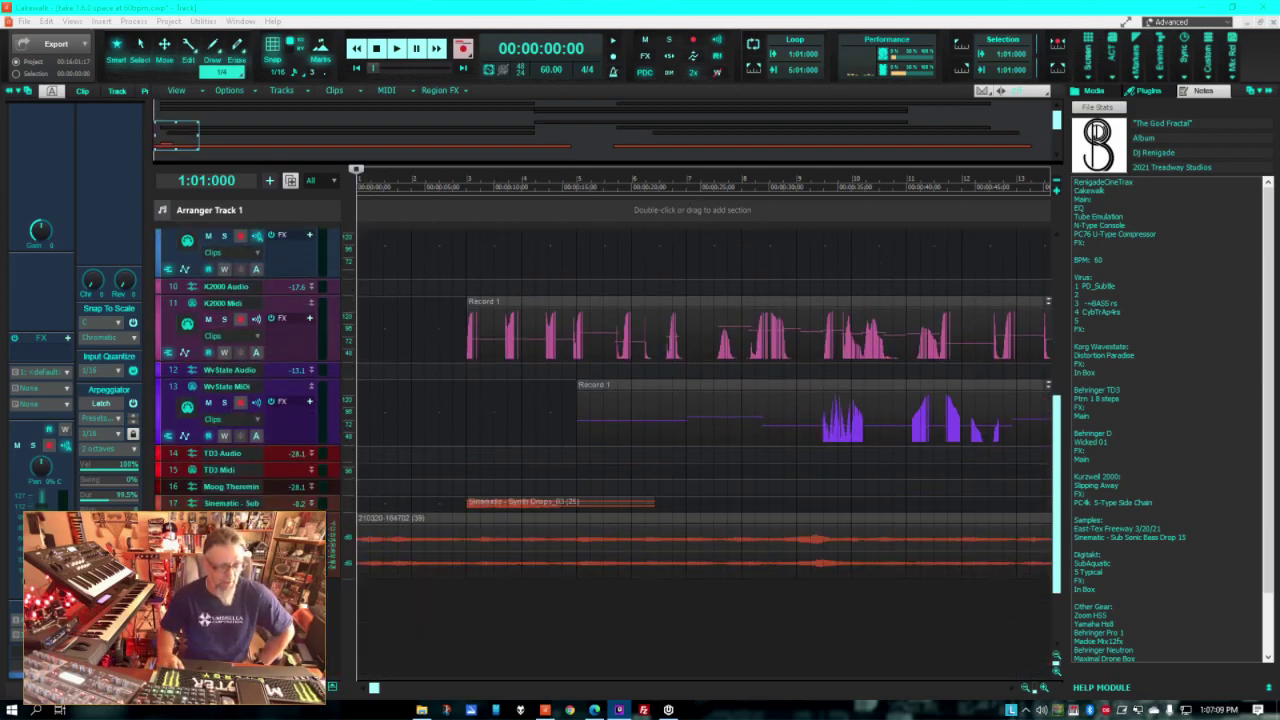
left_click(276, 486)
right_click(278, 487)
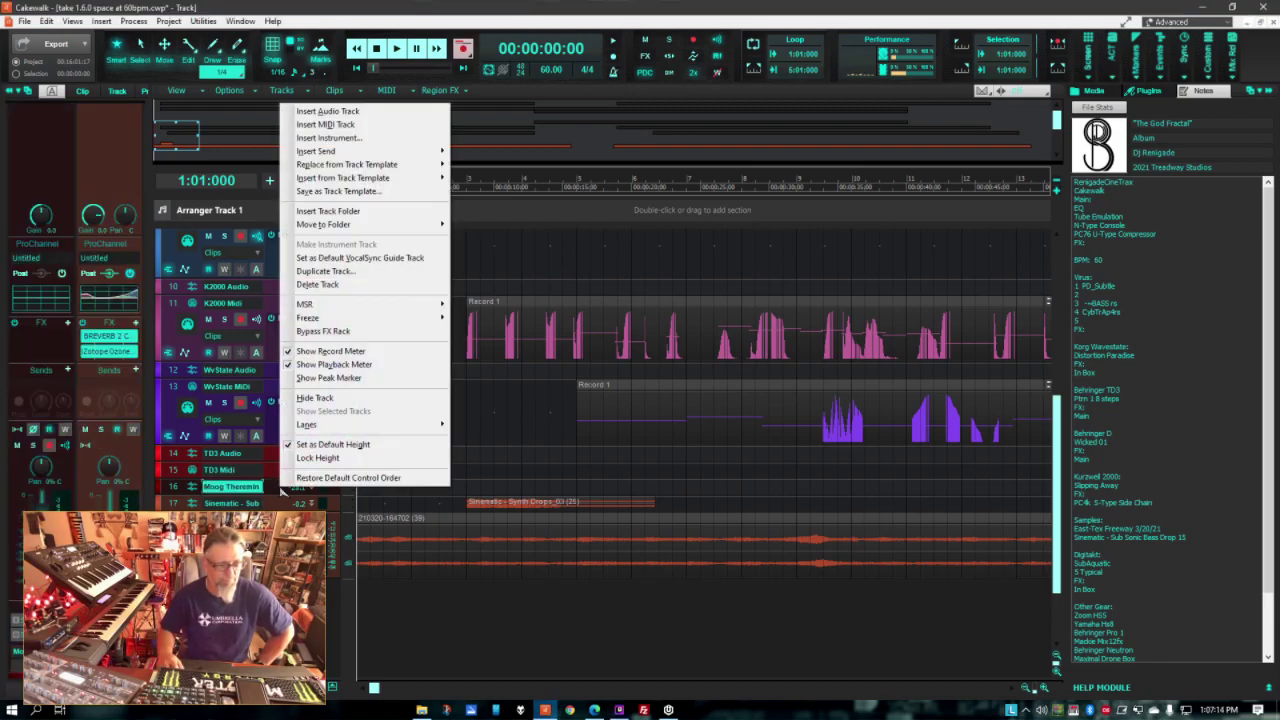
left_click(318, 284)
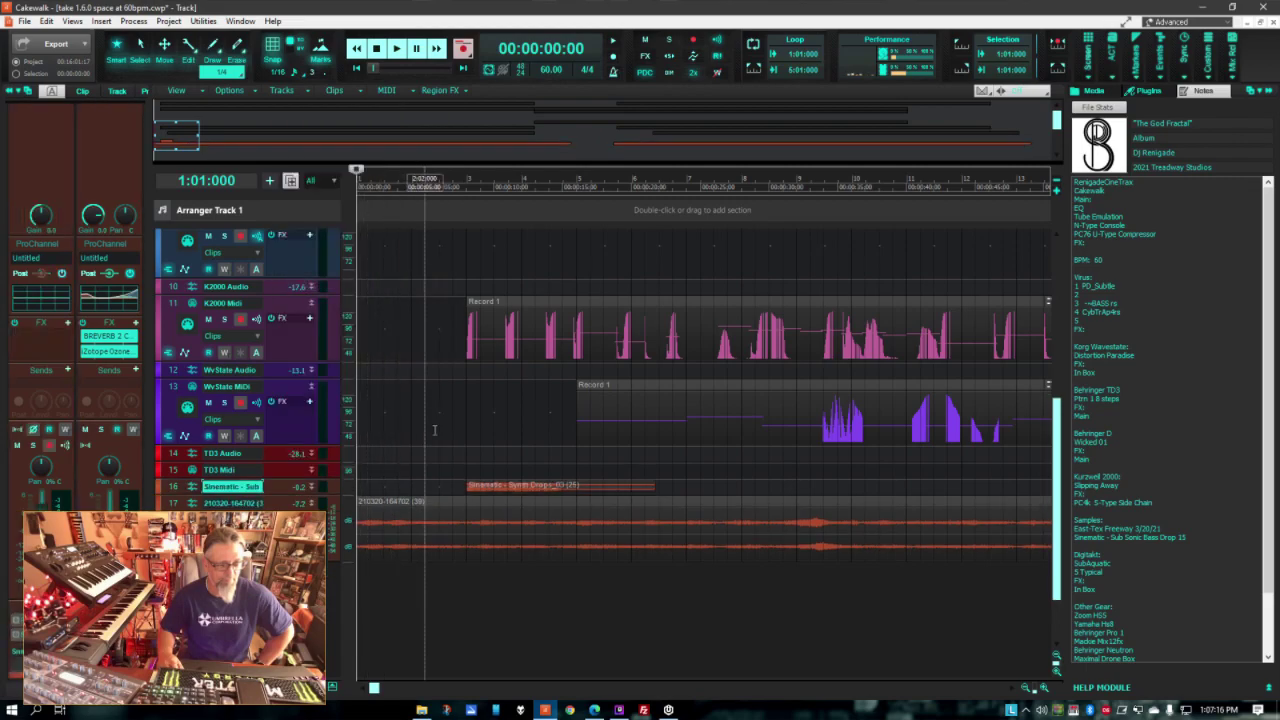
Step: Examine the remaining tracks from first to last, then the clips along the timeline up to around measures 102 to 114
scroll(673, 495, "up", 5)
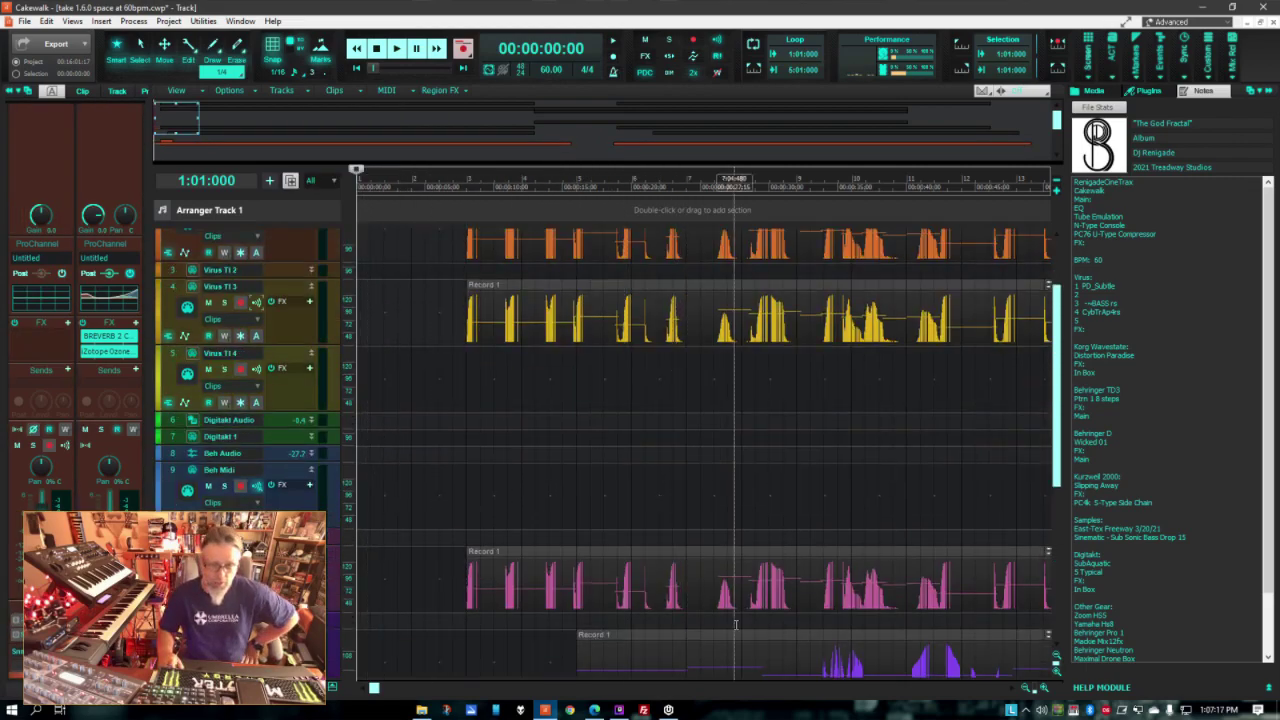
scroll(696, 591, "up", 3)
scroll(692, 527, "down", 7)
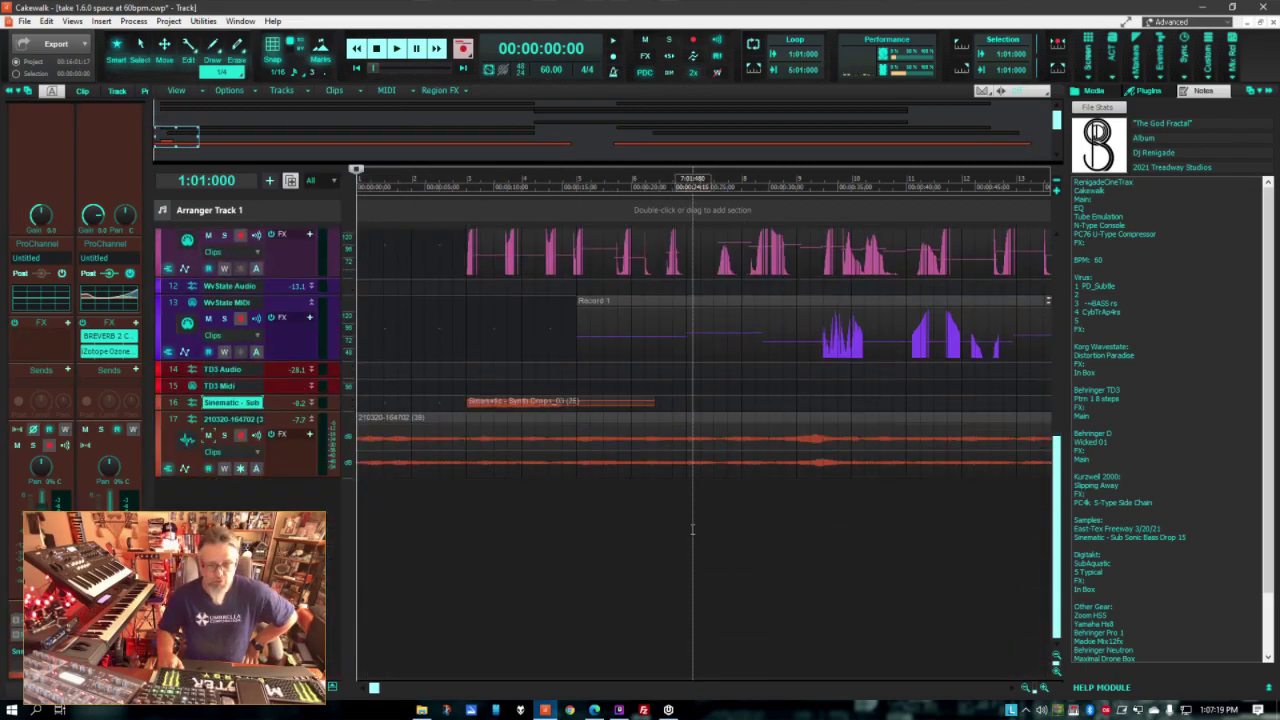
scroll(692, 527, "up", 5)
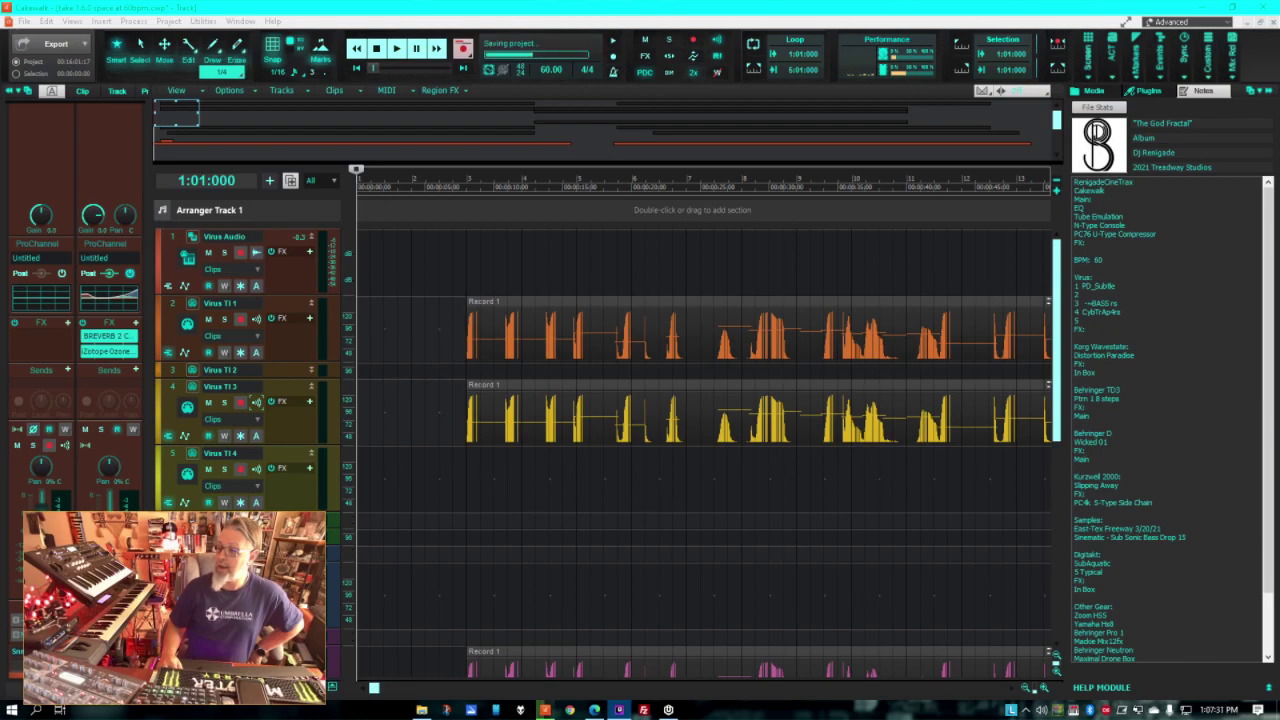
key("alt+Tab")
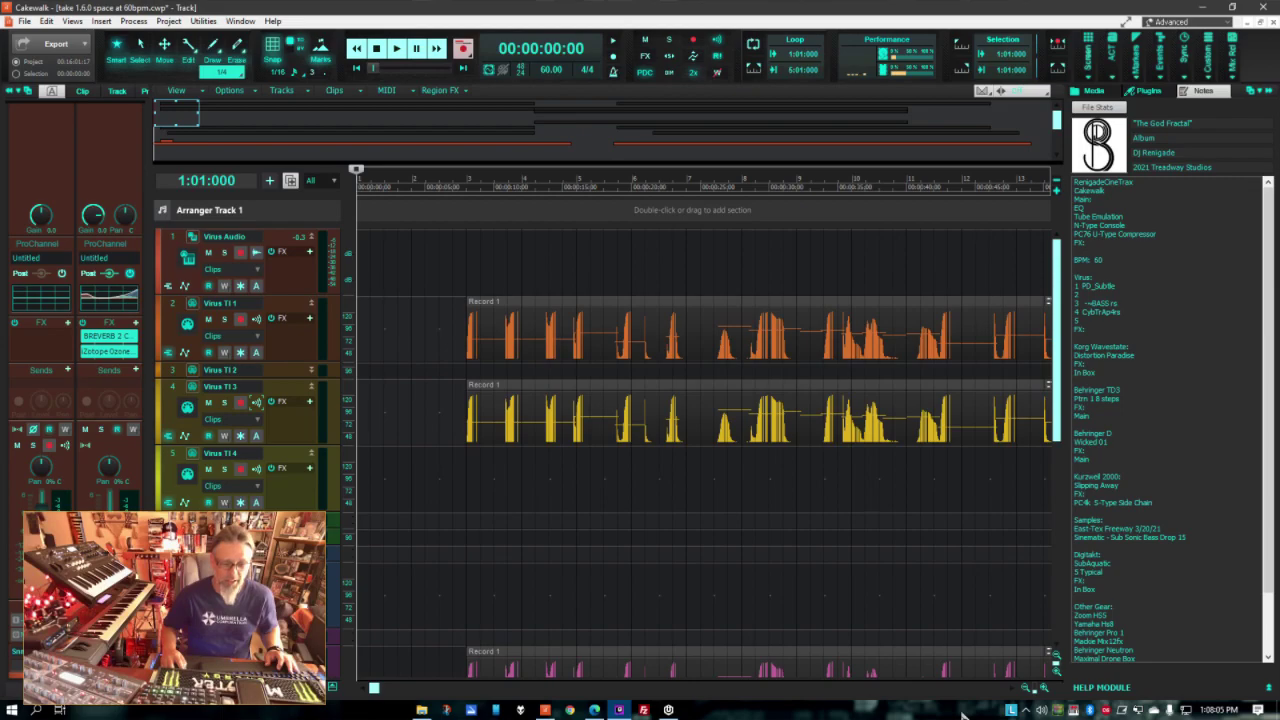
scroll(957, 693, "right", 3)
scroll(957, 693, "right", 20)
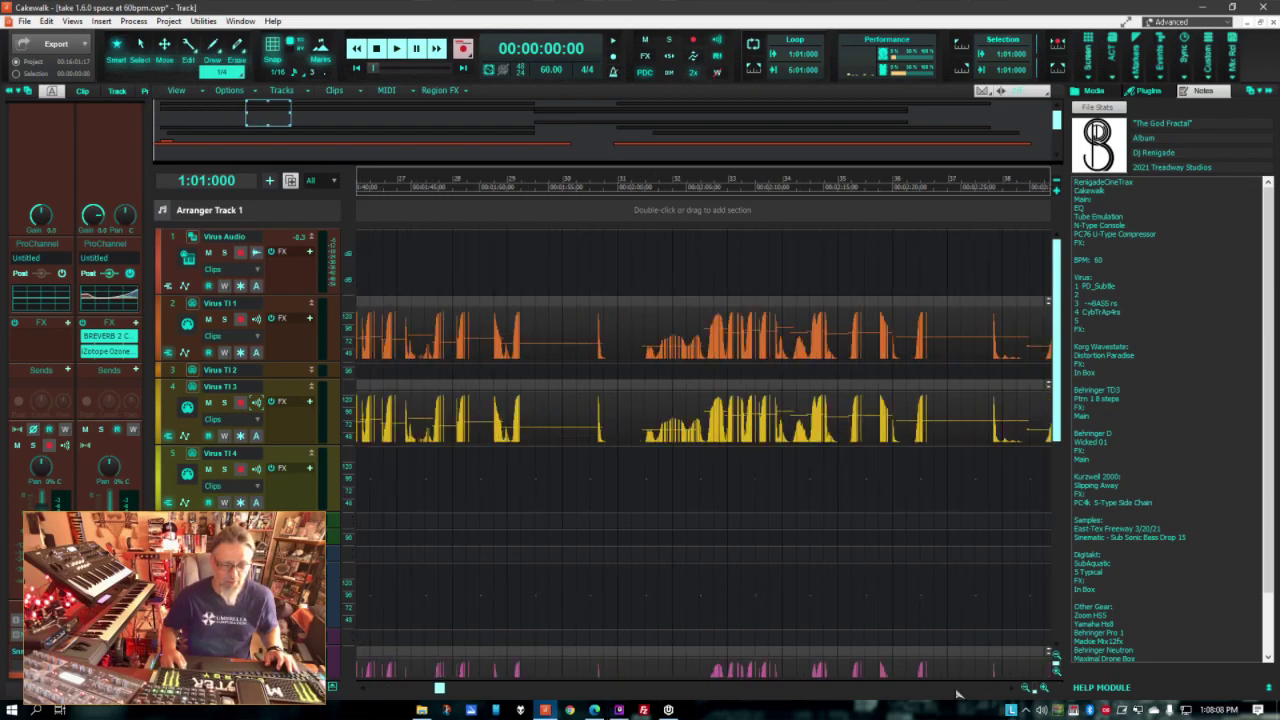
scroll(957, 693, "right", 5)
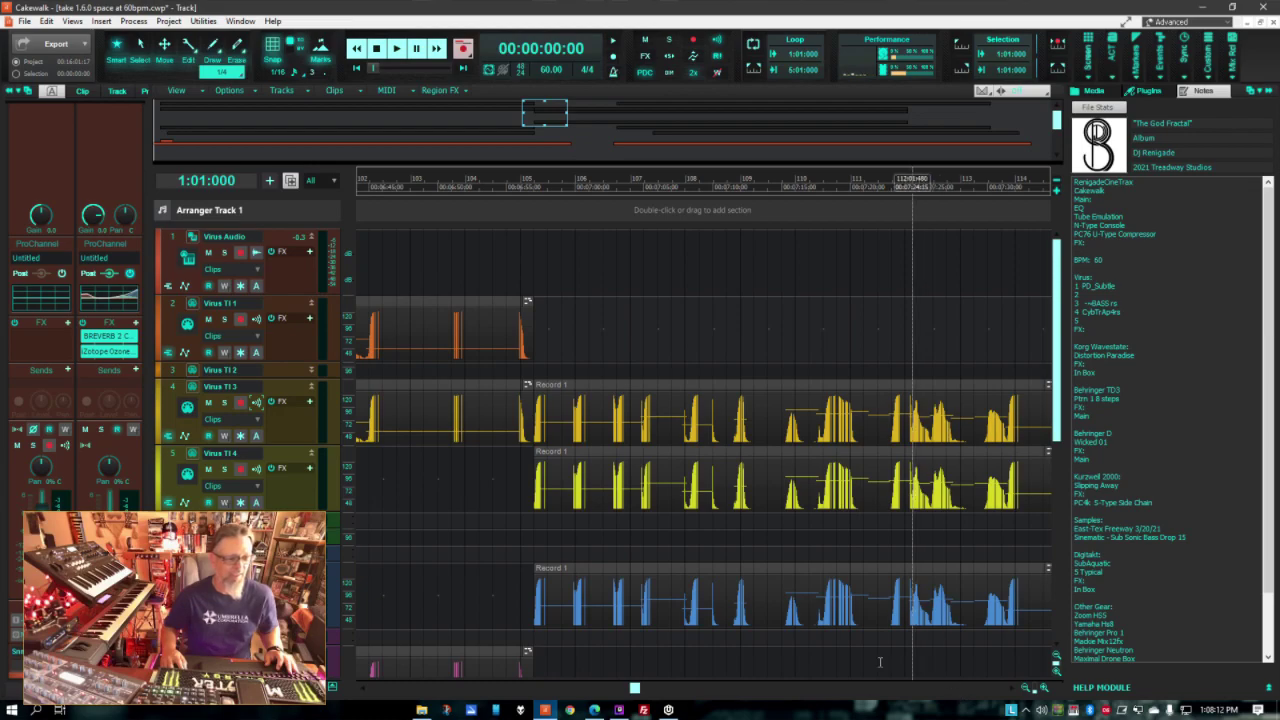
Step: Select the Virus TI 4 track and toggle its input echo
left_click(286, 449)
left_click(257, 469)
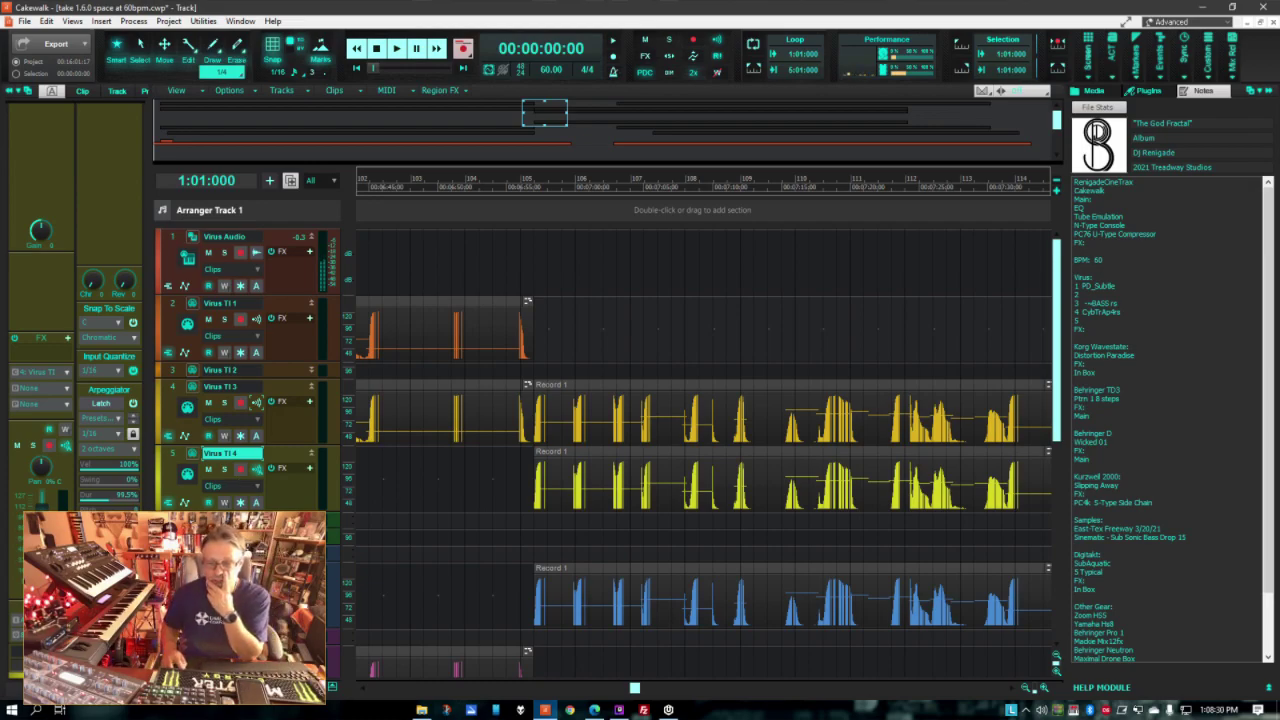
Step: Look over the lower tracks, then return to the project start and begin playback
key("alt+Tab")
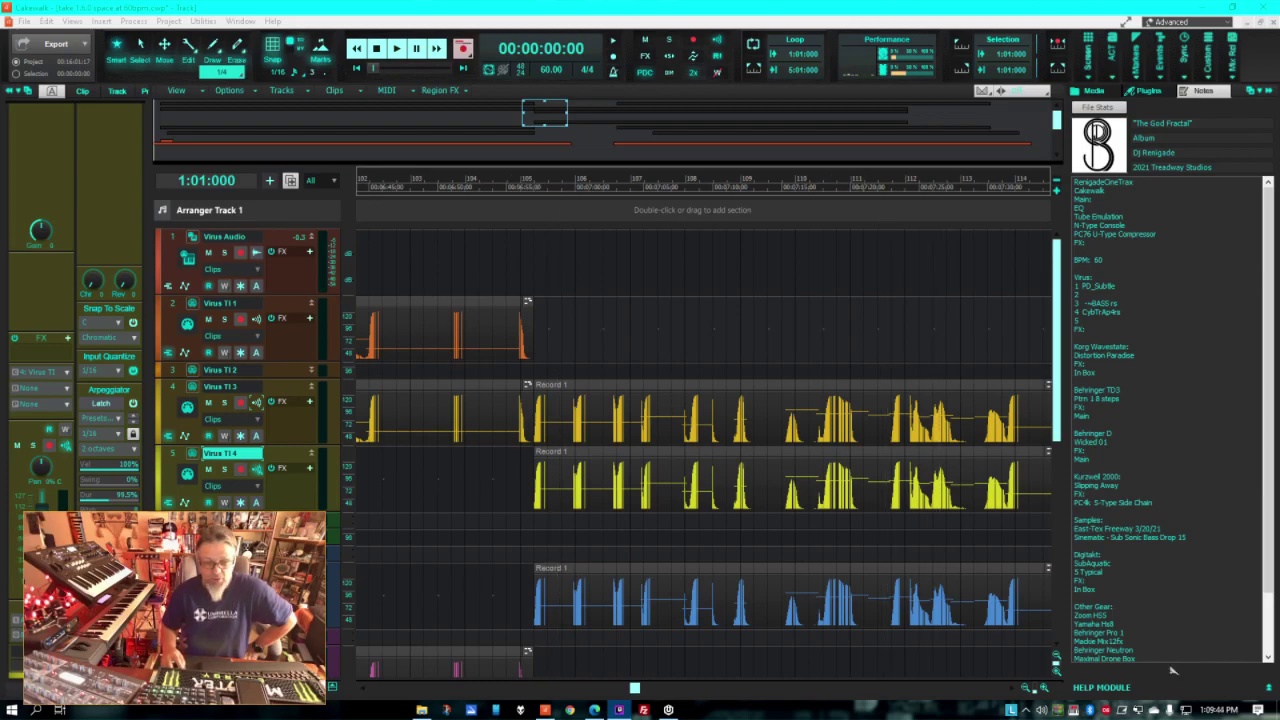
scroll(944, 450, "down", 10)
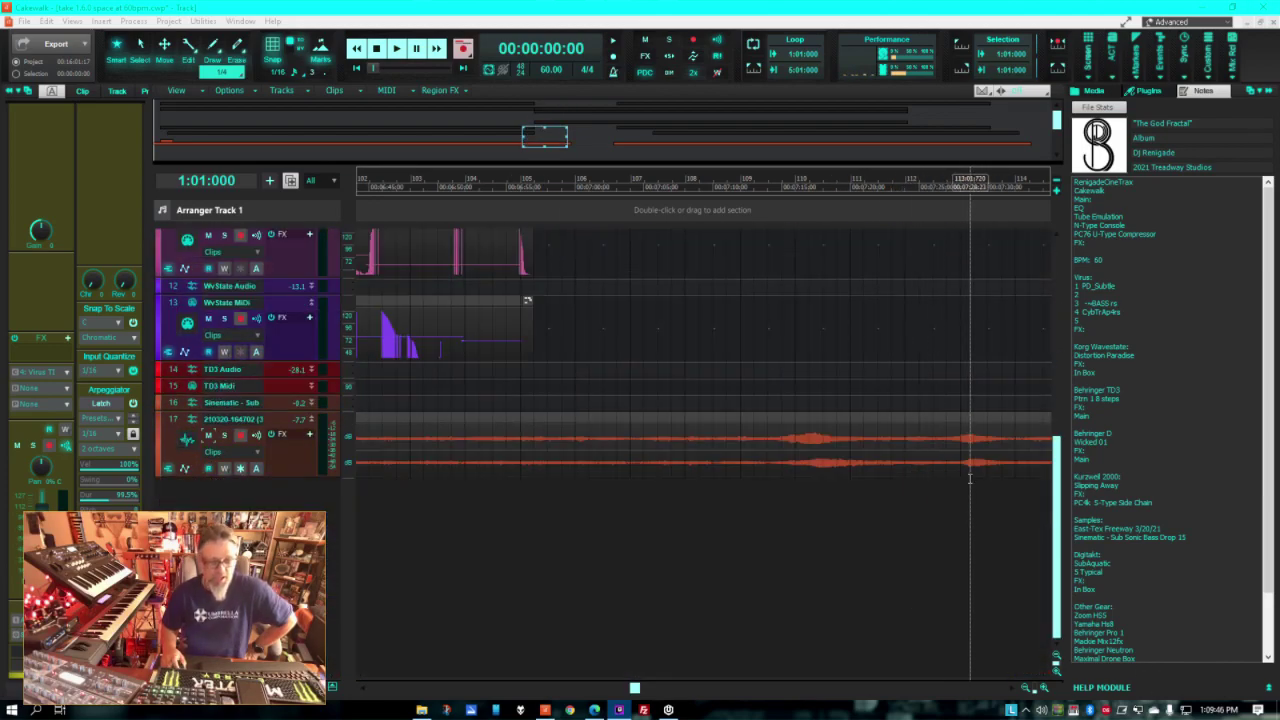
scroll(969, 478, "up", 7)
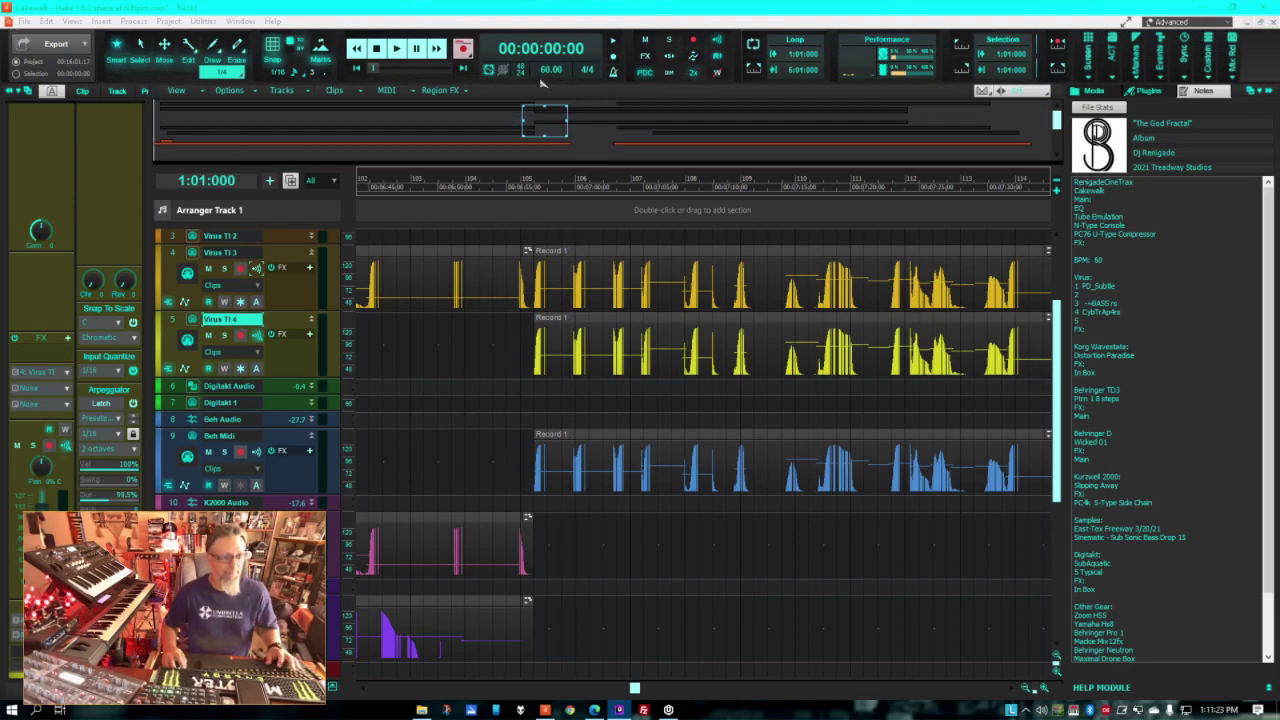
left_click(358, 68)
key("space")
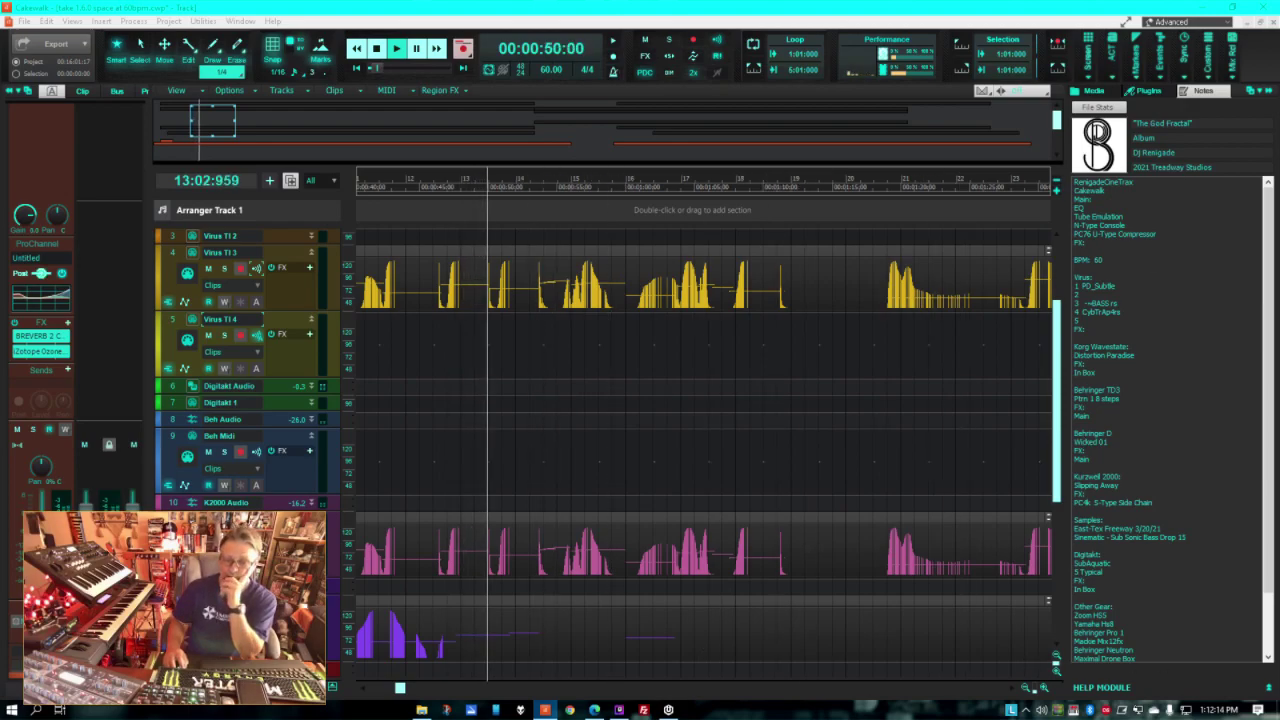
Step: Show the desktop and return to the project, then review the tracks down to the audio sample tracks during playback
key("super+d")
key("super+d")
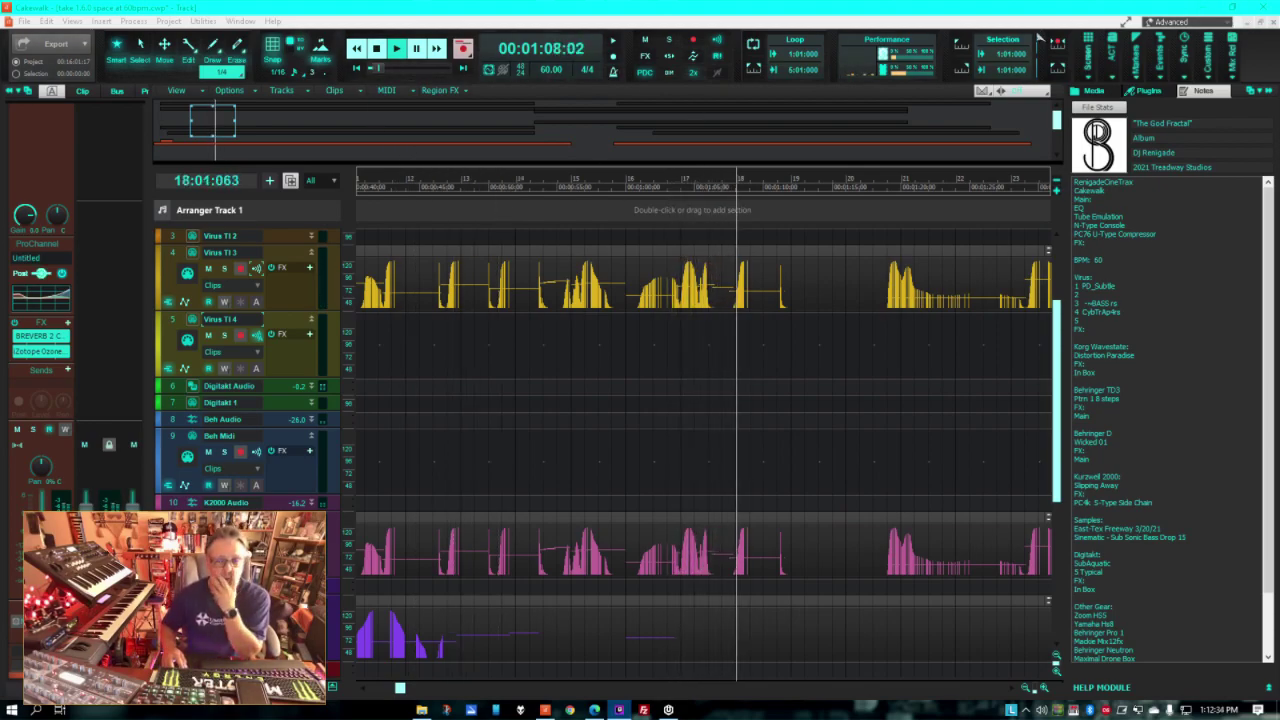
left_click(966, 12)
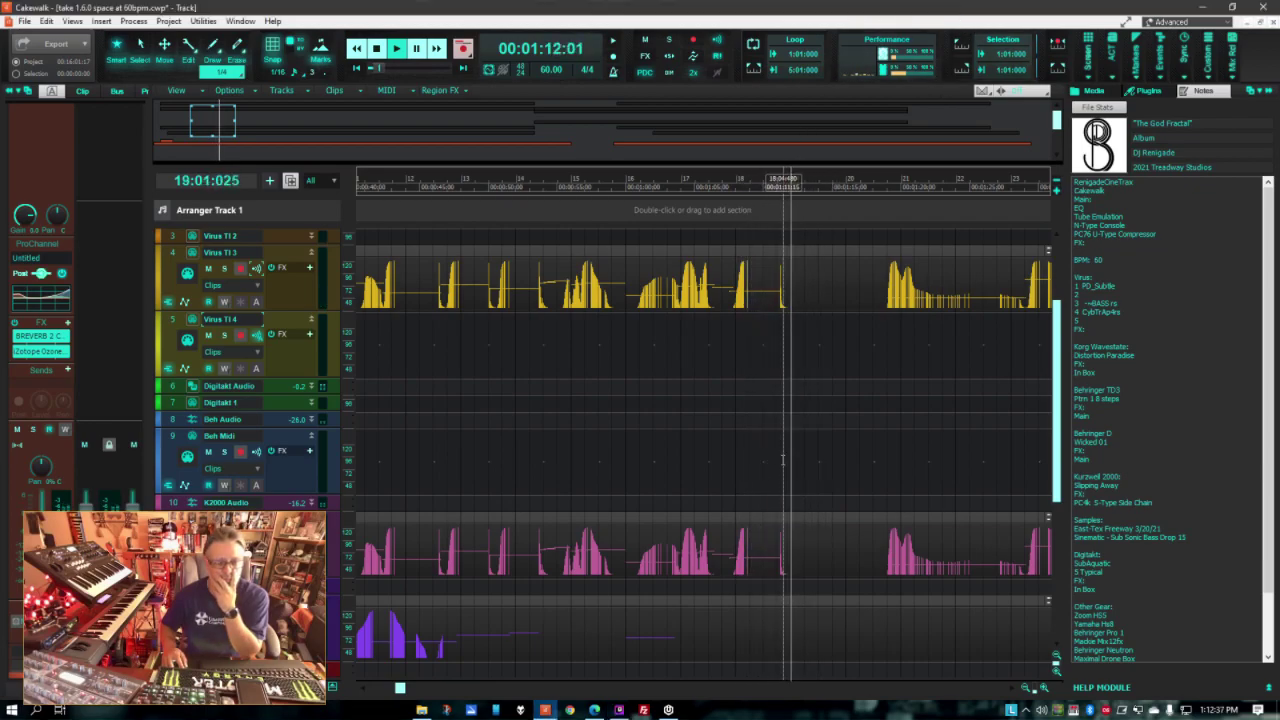
scroll(795, 462, "down", 2)
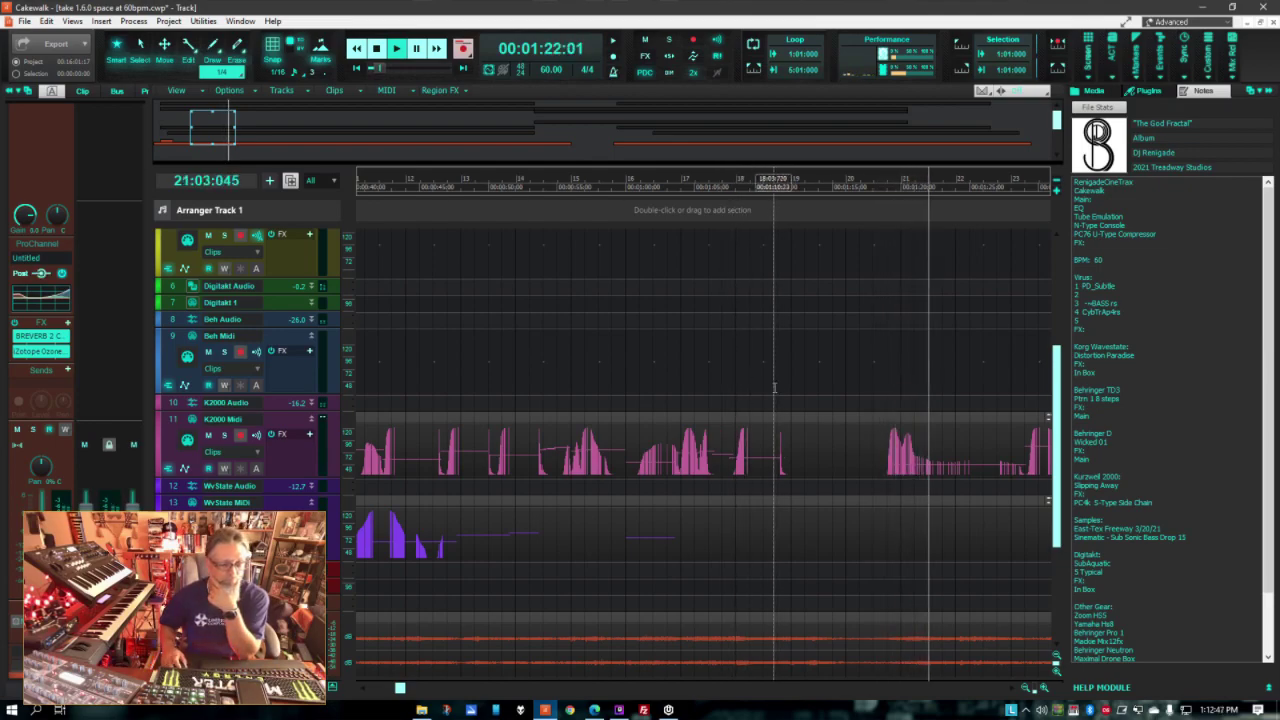
scroll(778, 389, "up", 3)
scroll(772, 388, "down", 5)
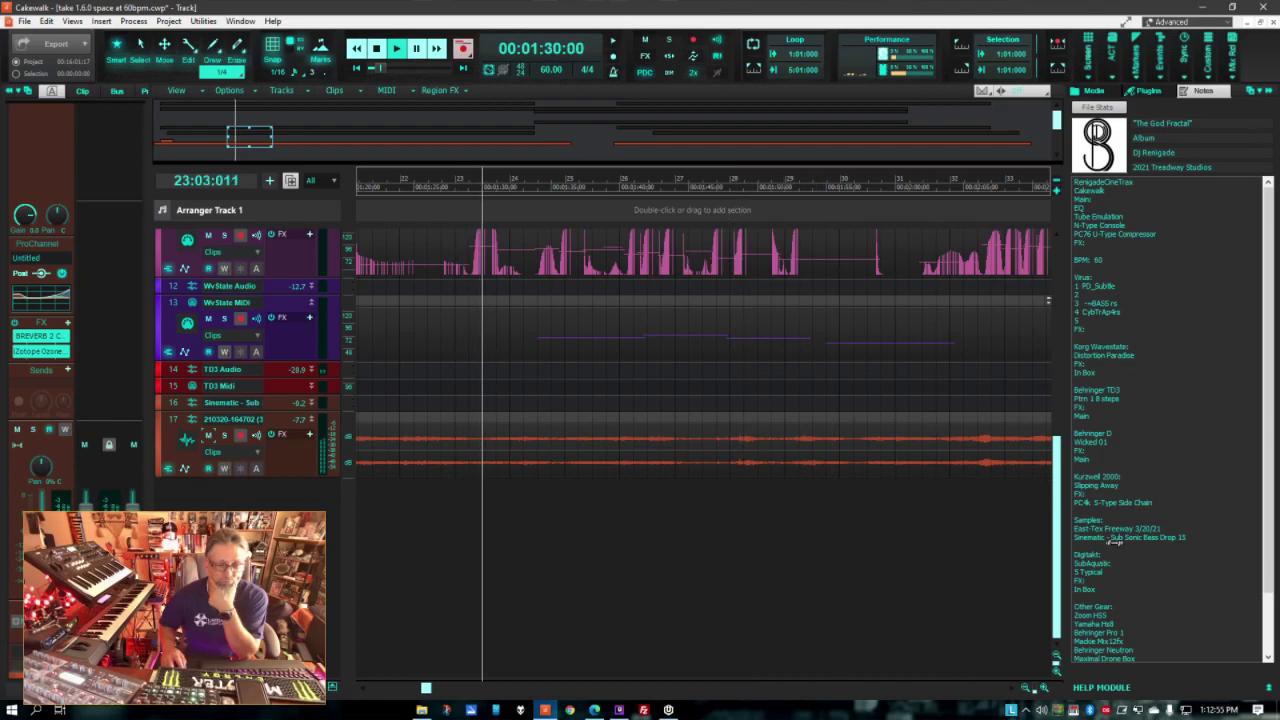
Step: Rename track 17 with the sample title East-Tex Freeway 3/20/21 copied from the project notes
left_click(1163, 491)
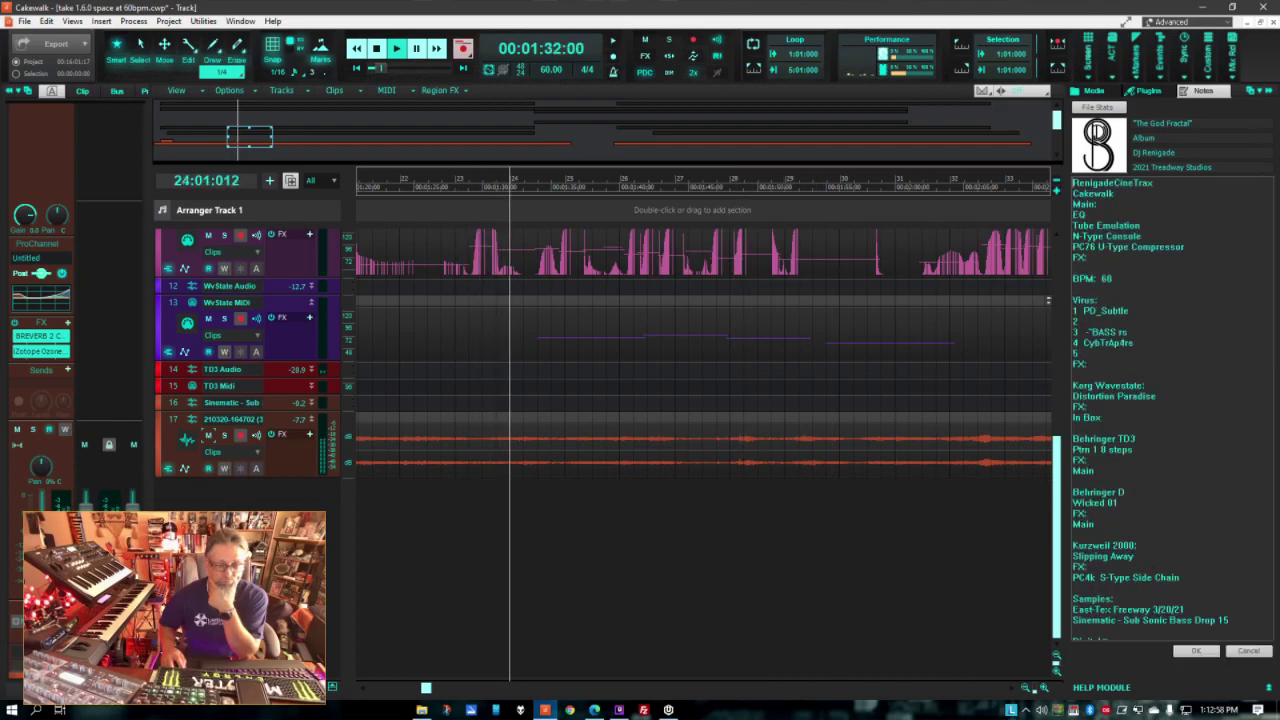
left_click_drag(1073, 609, 1185, 609)
key("ctrl+c")
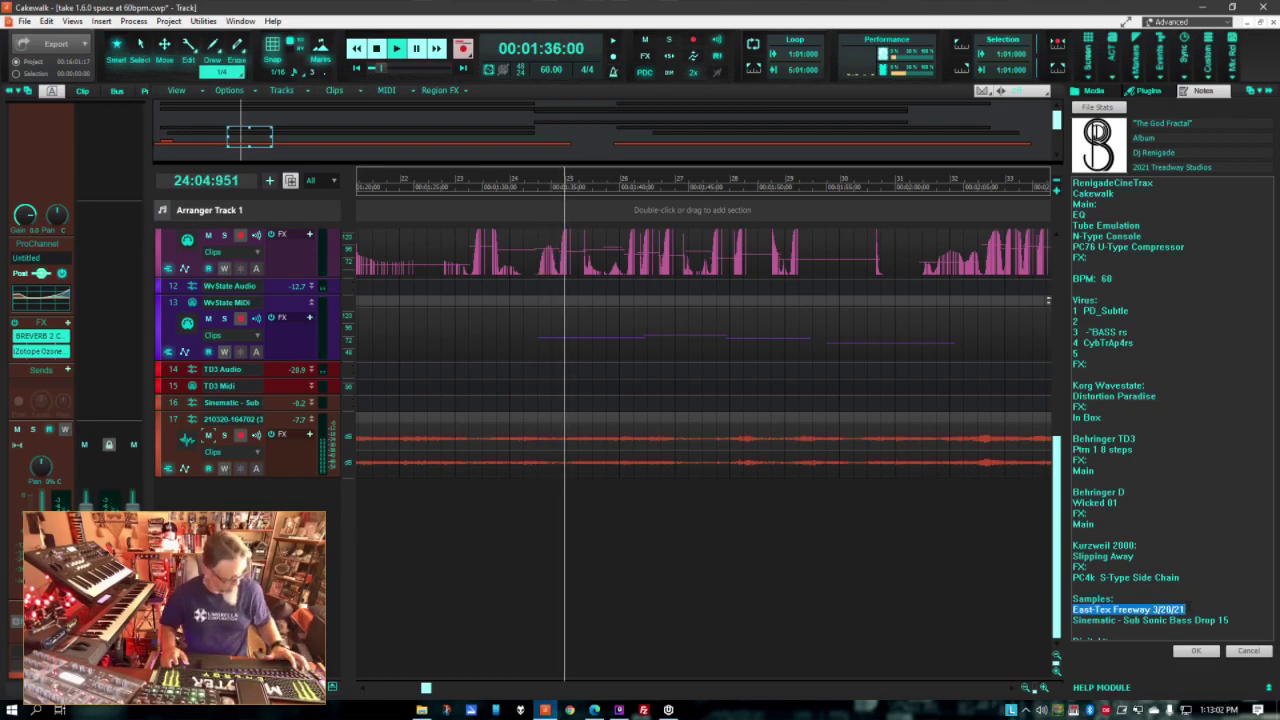
double_click(232, 418)
key("ctrl+v")
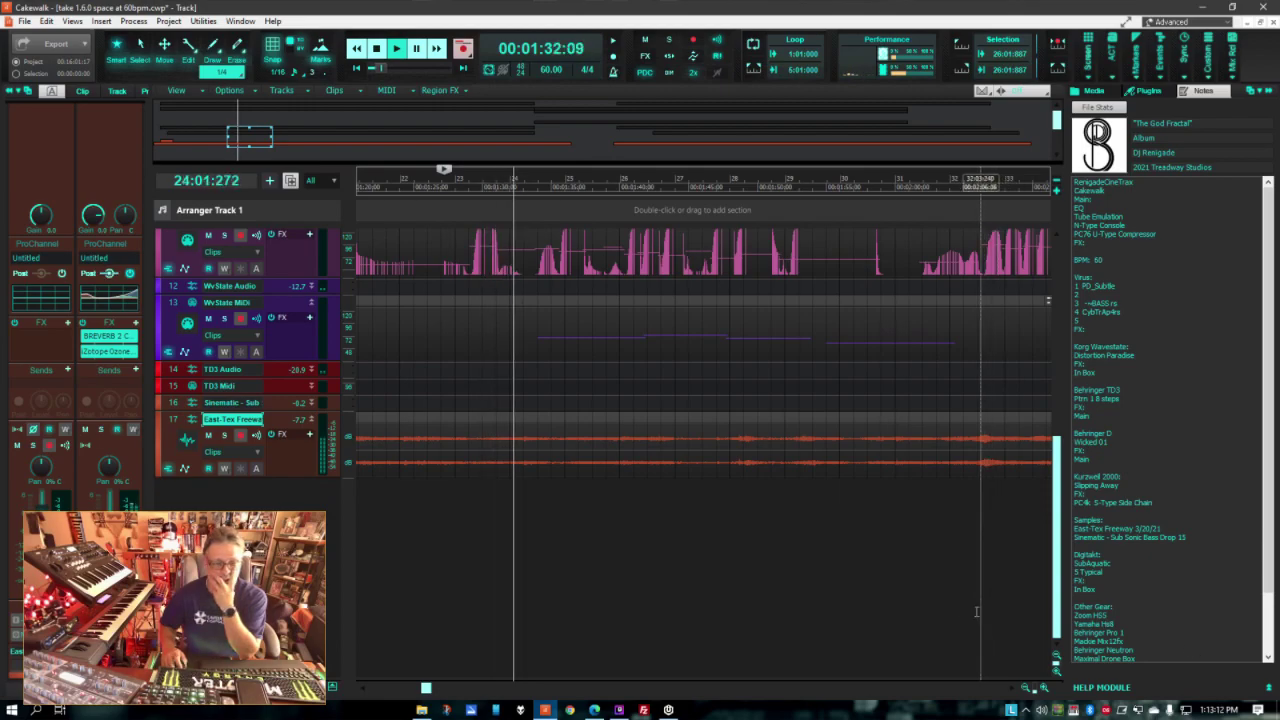
scroll(1186, 545, "down", 1)
scroll(1186, 545, "up", 1)
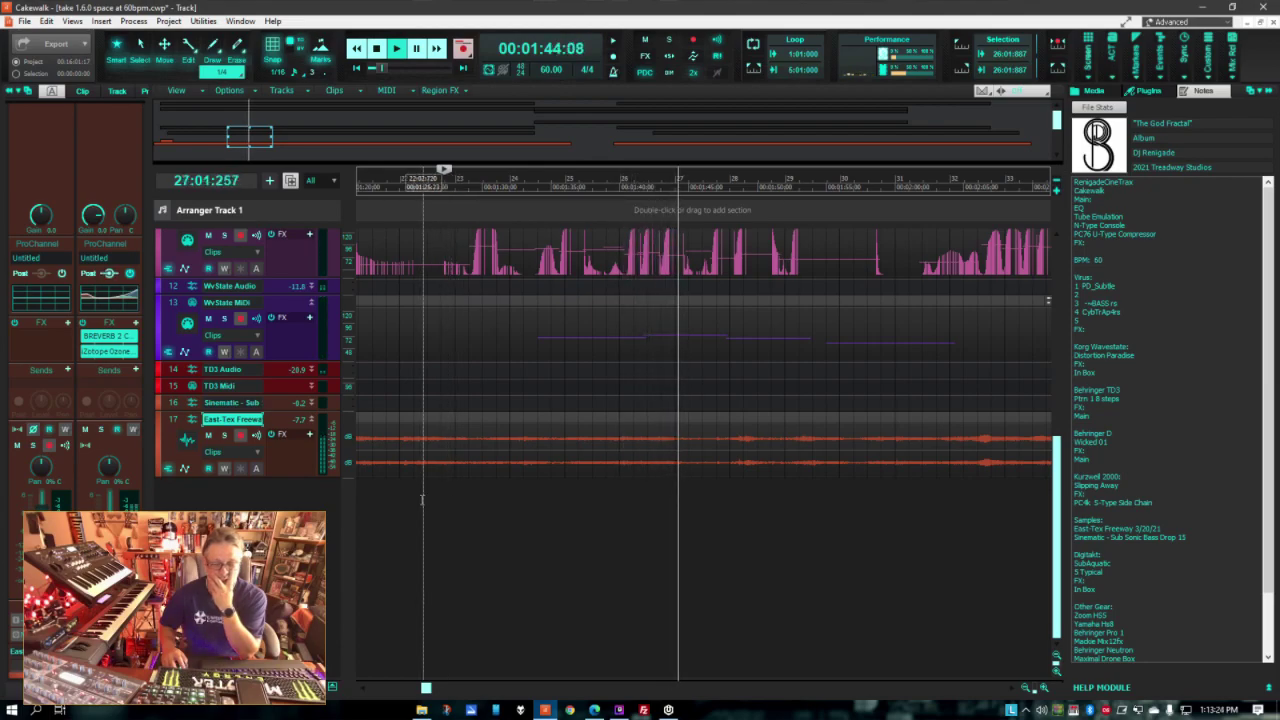
Step: Copy the Digitakt section in the project notes and delete it from below the Samples section
left_click(1110, 470)
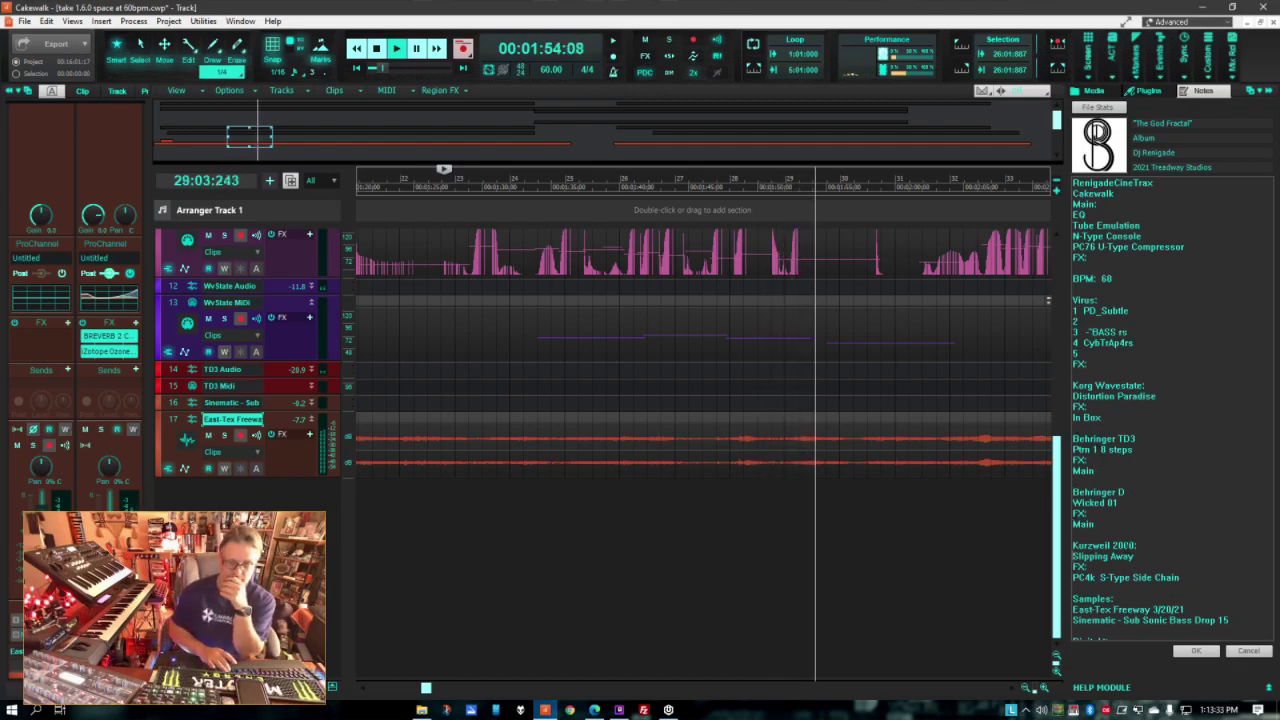
scroll(1127, 547, "down", 3)
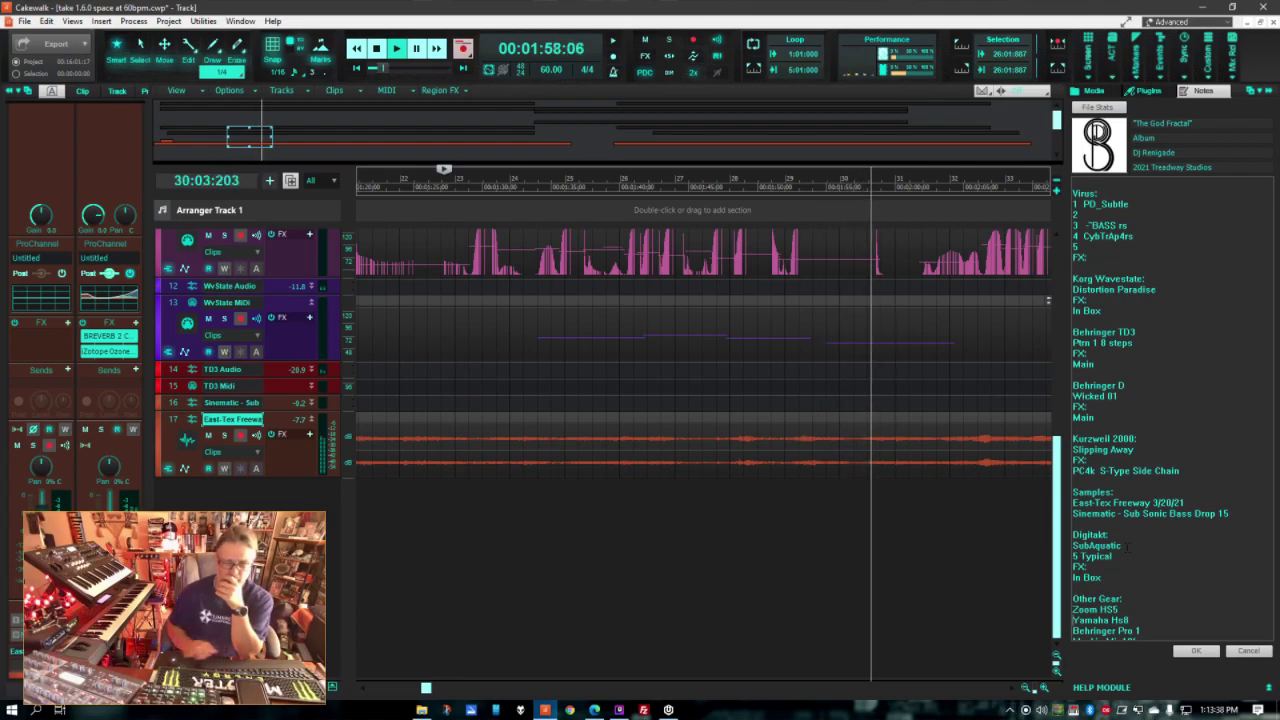
left_click_drag(1106, 578, 1017, 531)
key("ctrl+c")
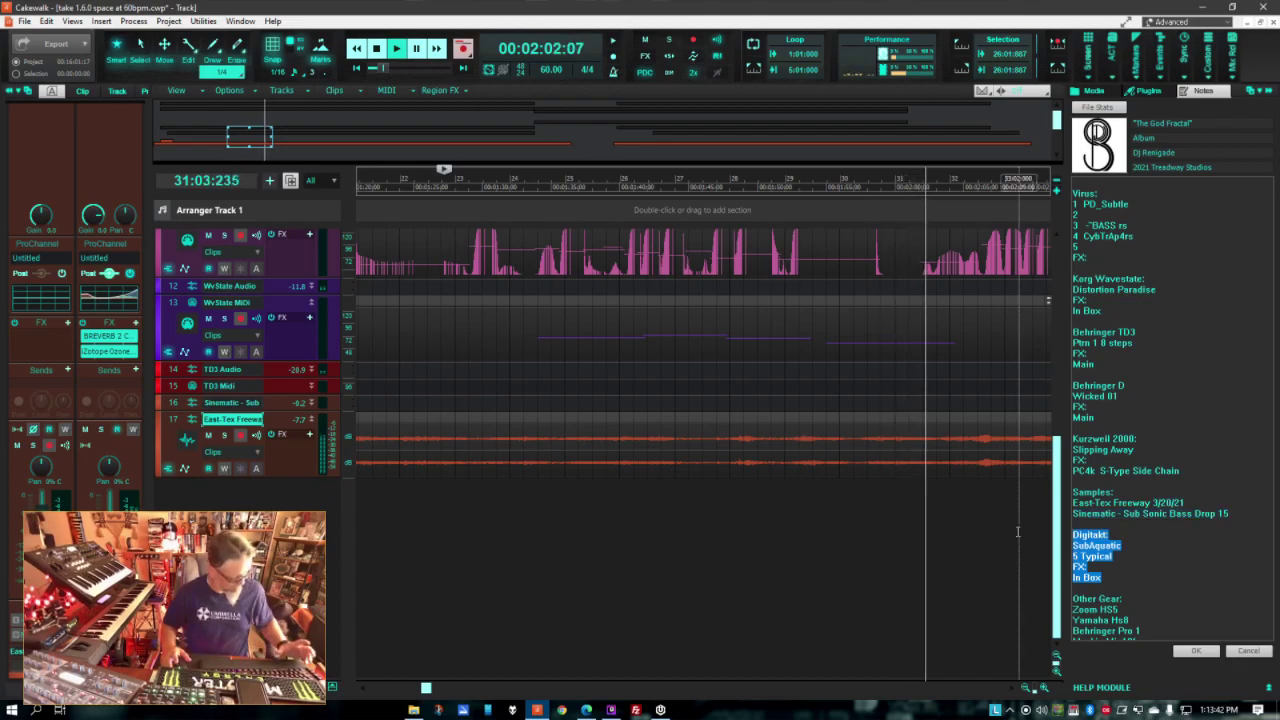
key("Delete")
key("Delete")
key("Delete")
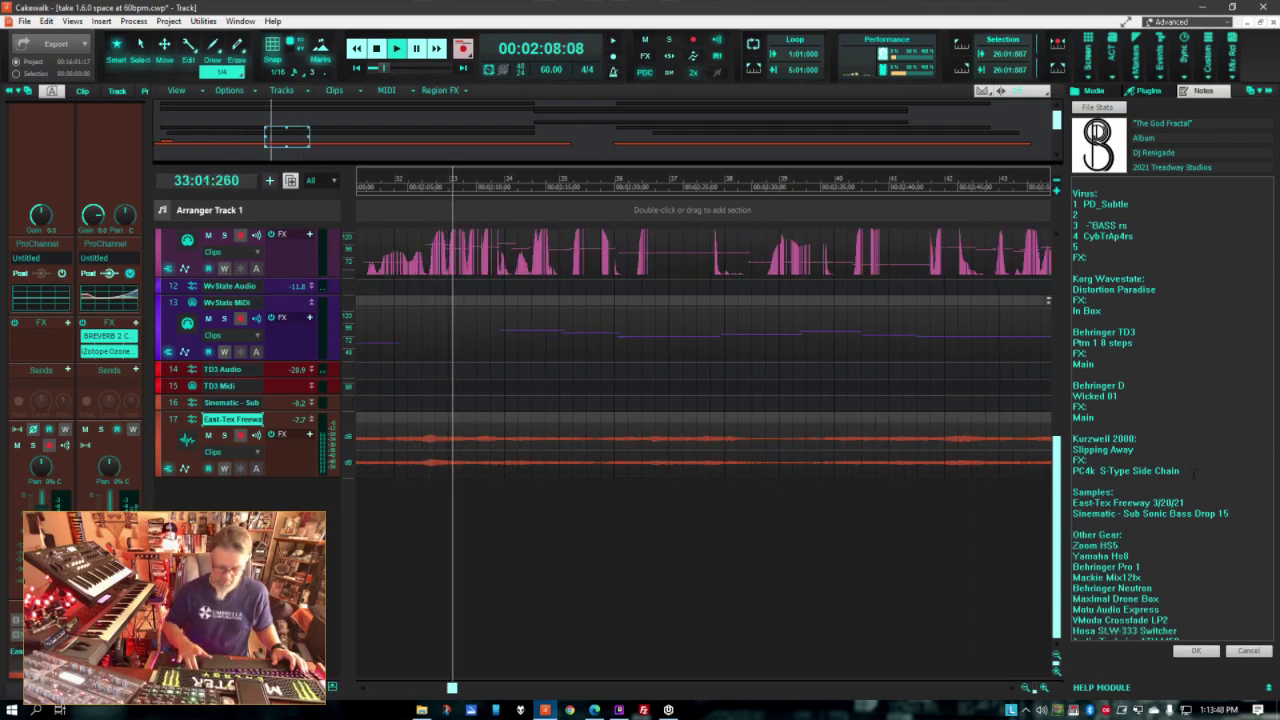
Step: Paste the Digitakt section between the Kurzweil 2000 and Samples notes and add a line 8 below 5 Typical
key("Return")
key("Return")
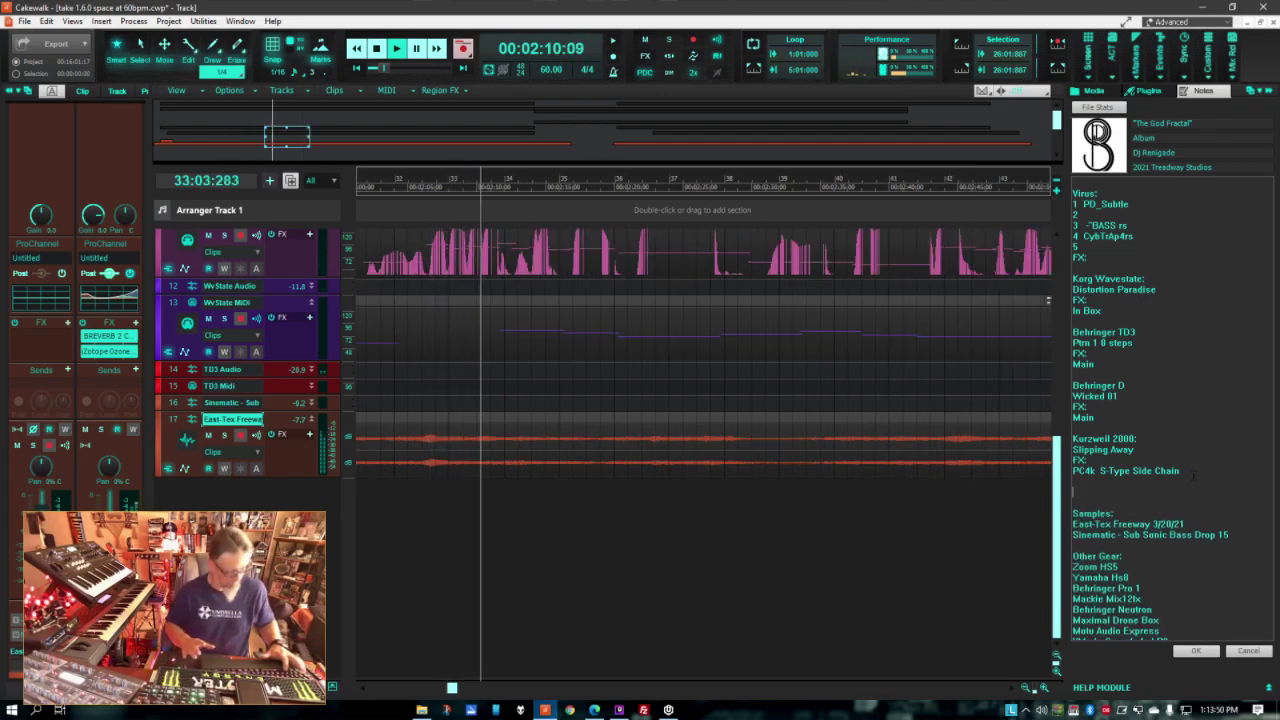
key("ctrl+v")
left_click(1127, 516)
key("Return")
type("8")
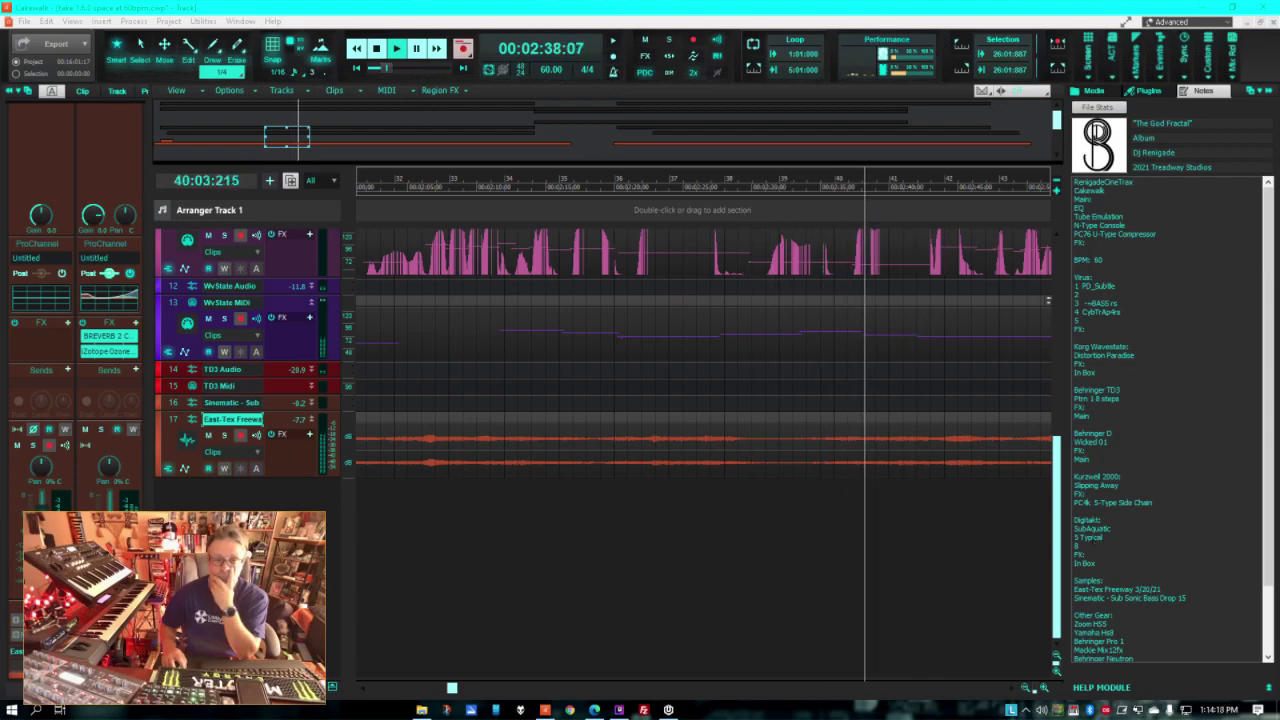
Step: Change the Digitakt line below 5 Typical to 7 in the notes, then stop and restart playback
left_click(1103, 544)
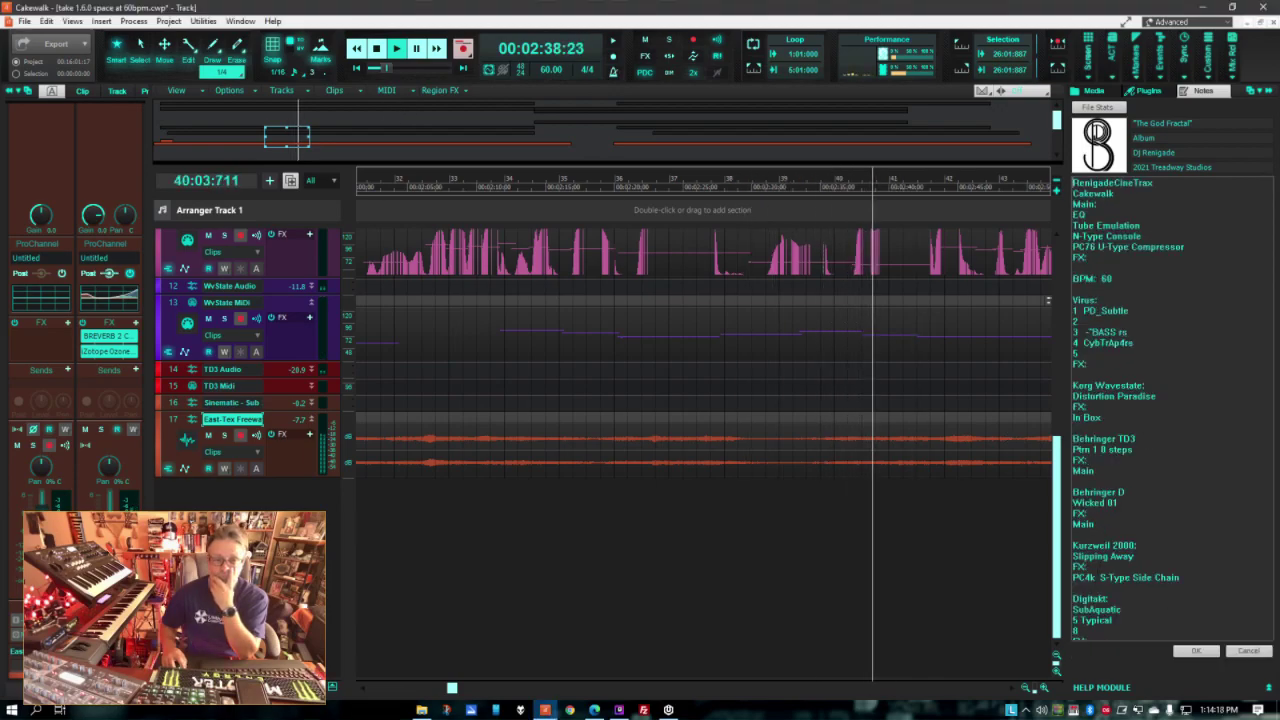
left_click(378, 50)
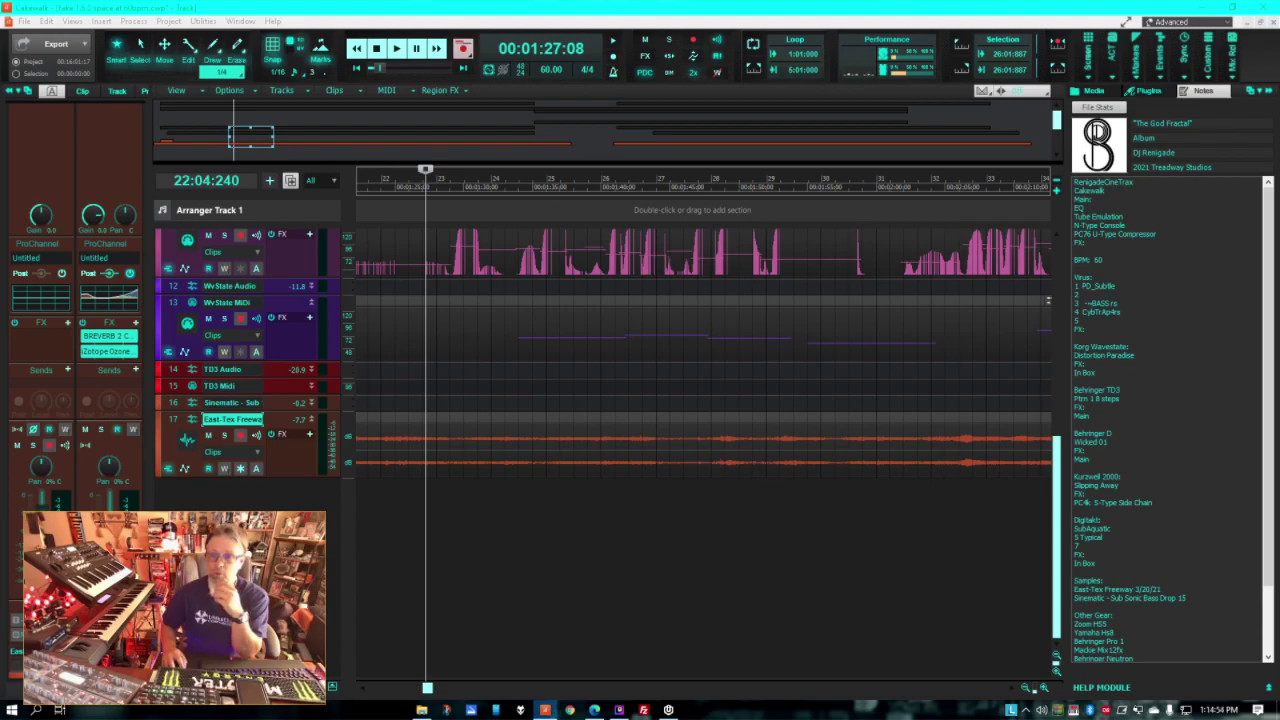
key("space")
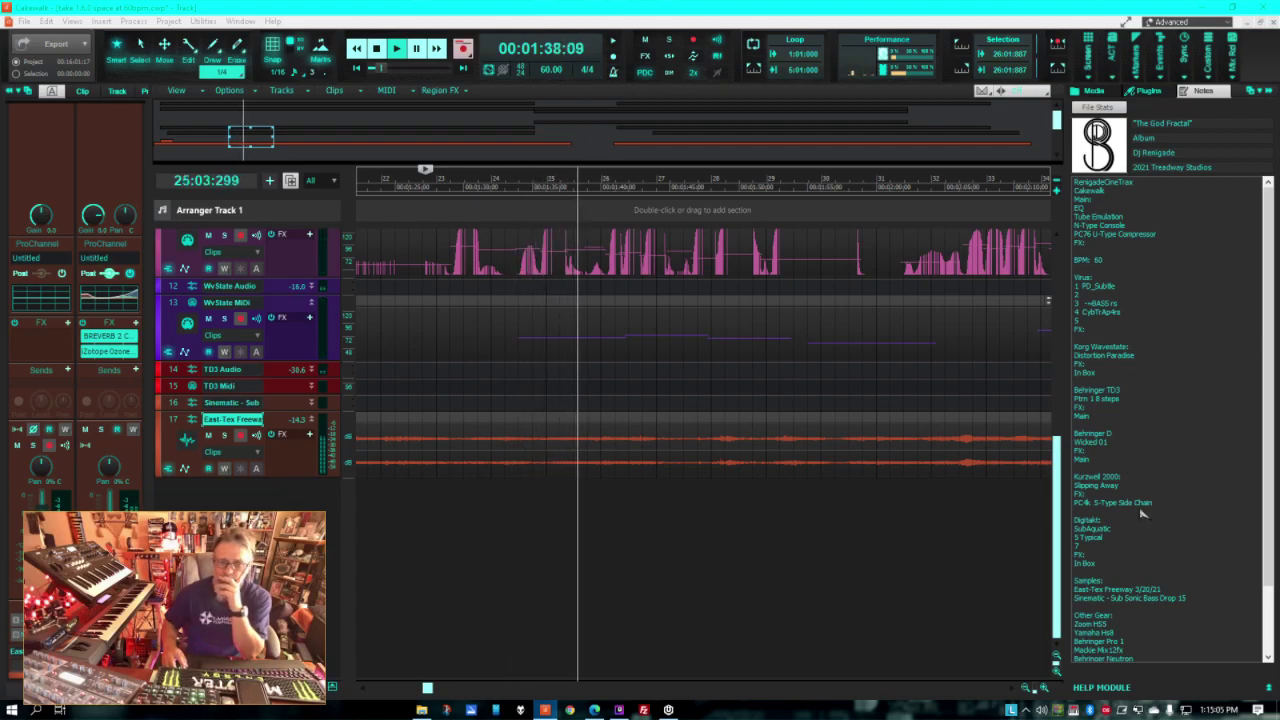
Step: Complete the Digitakt line in the project notes as 7 Snowy and save the notes
left_click(1114, 584)
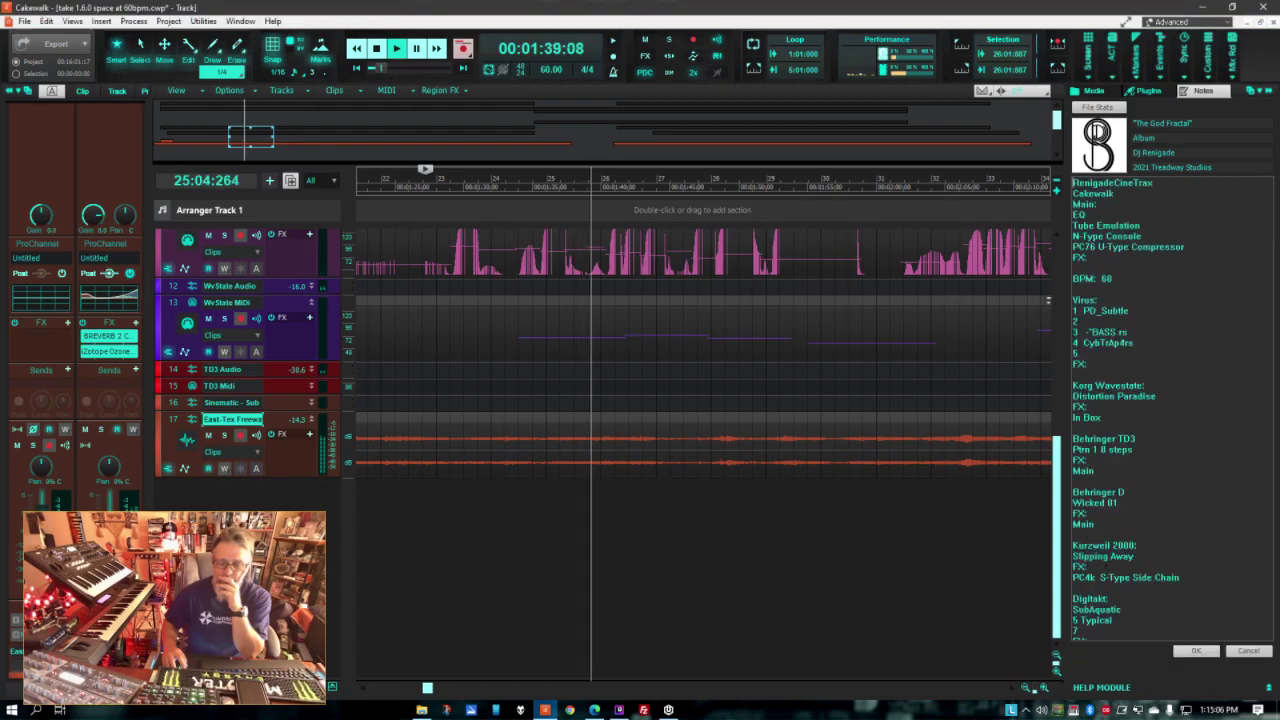
left_click(1096, 633)
type("Sm")
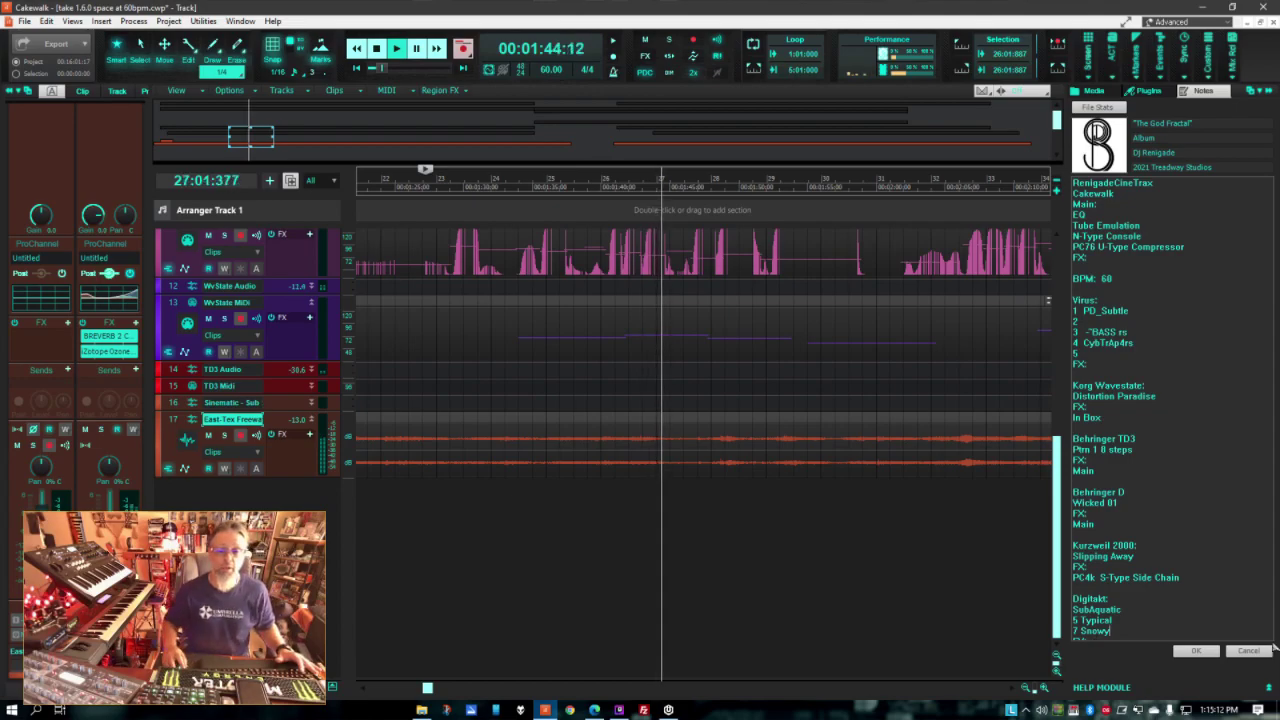
left_click(1216, 652)
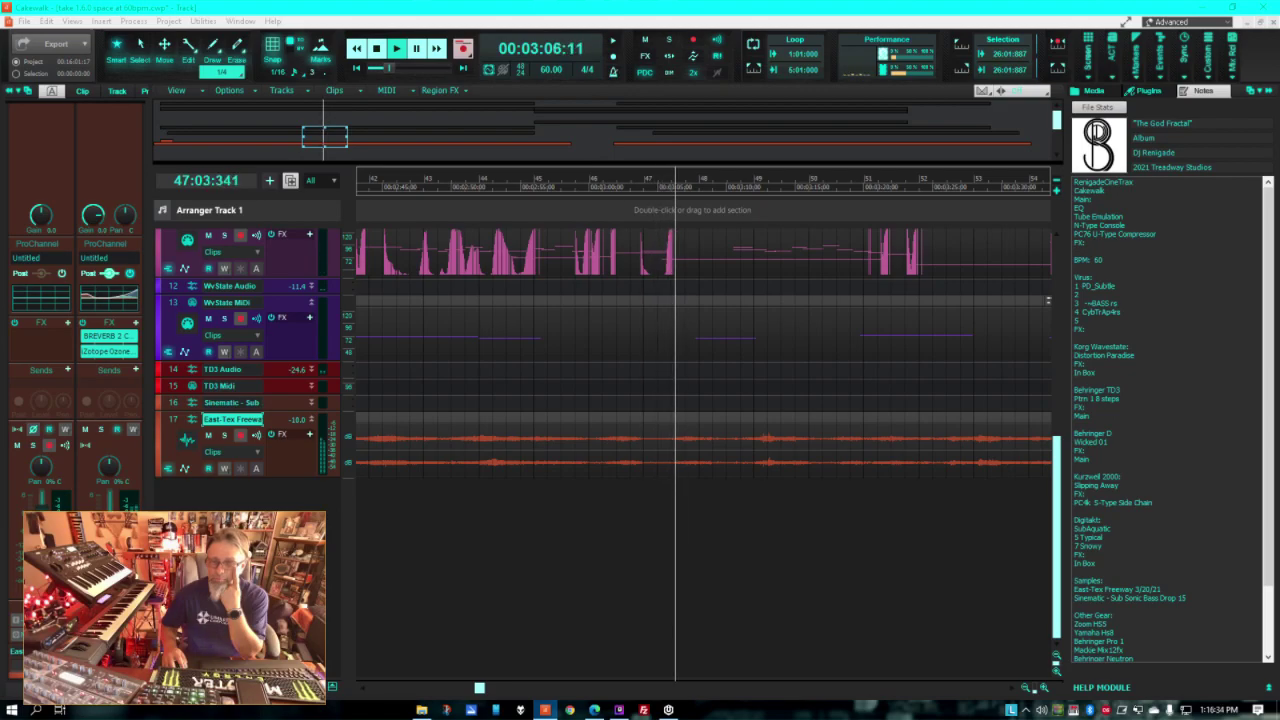
Step: Examine the tracks from Virus Audio down to East-Tex Freeway while the project plays from about measure 47 to 102
key("Escape")
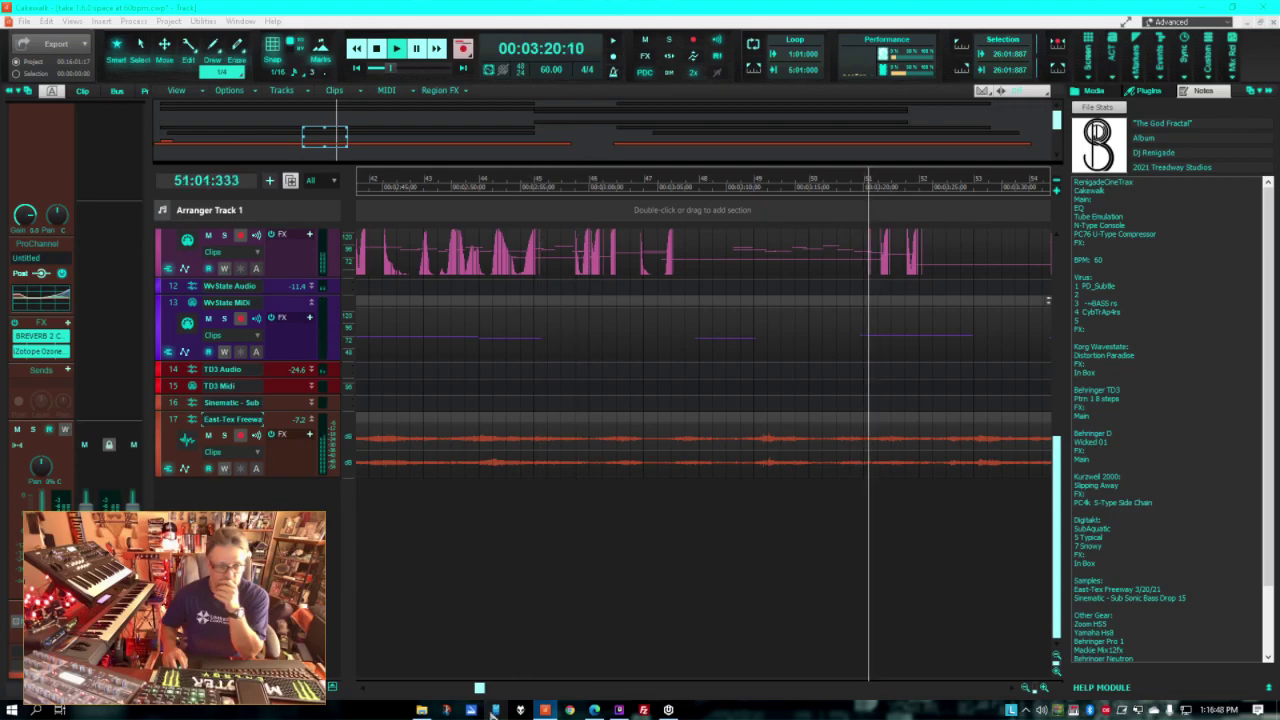
mouse_move(553, 714)
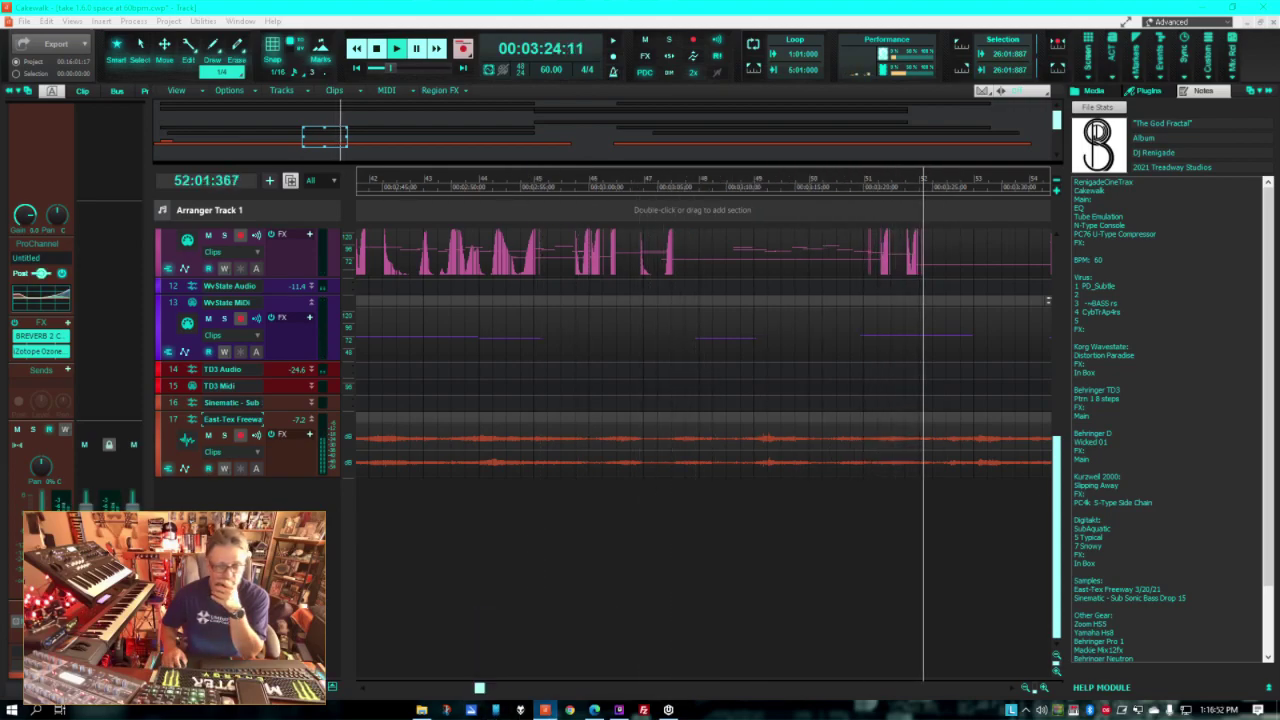
scroll(1000, 500, "up", 6)
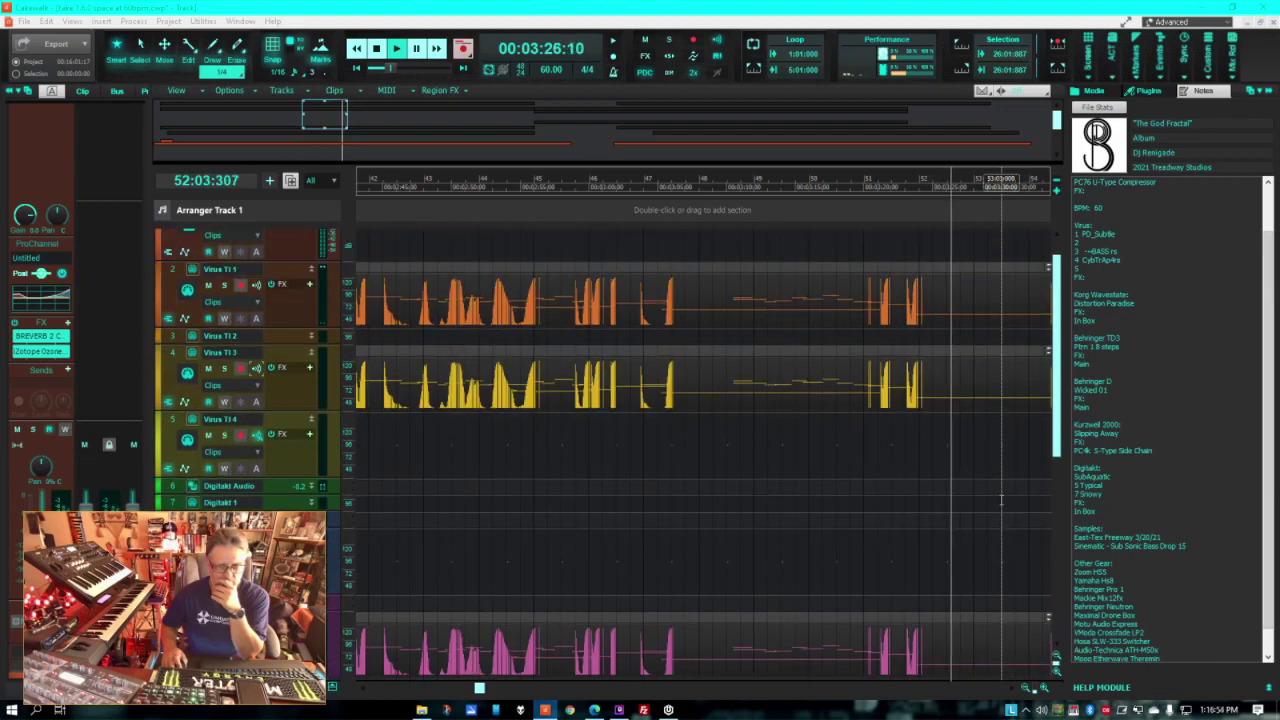
scroll(1000, 500, "up", 1)
scroll(970, 502, "down", 6)
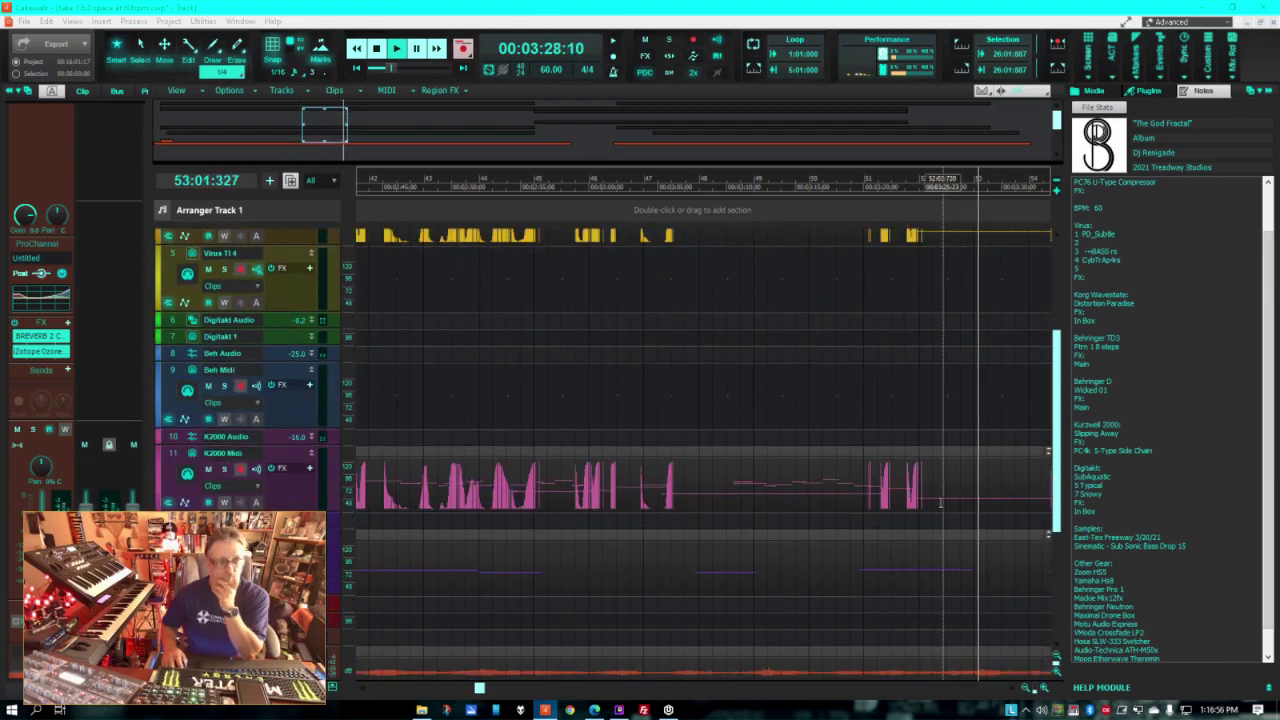
scroll(930, 510, "up", 5)
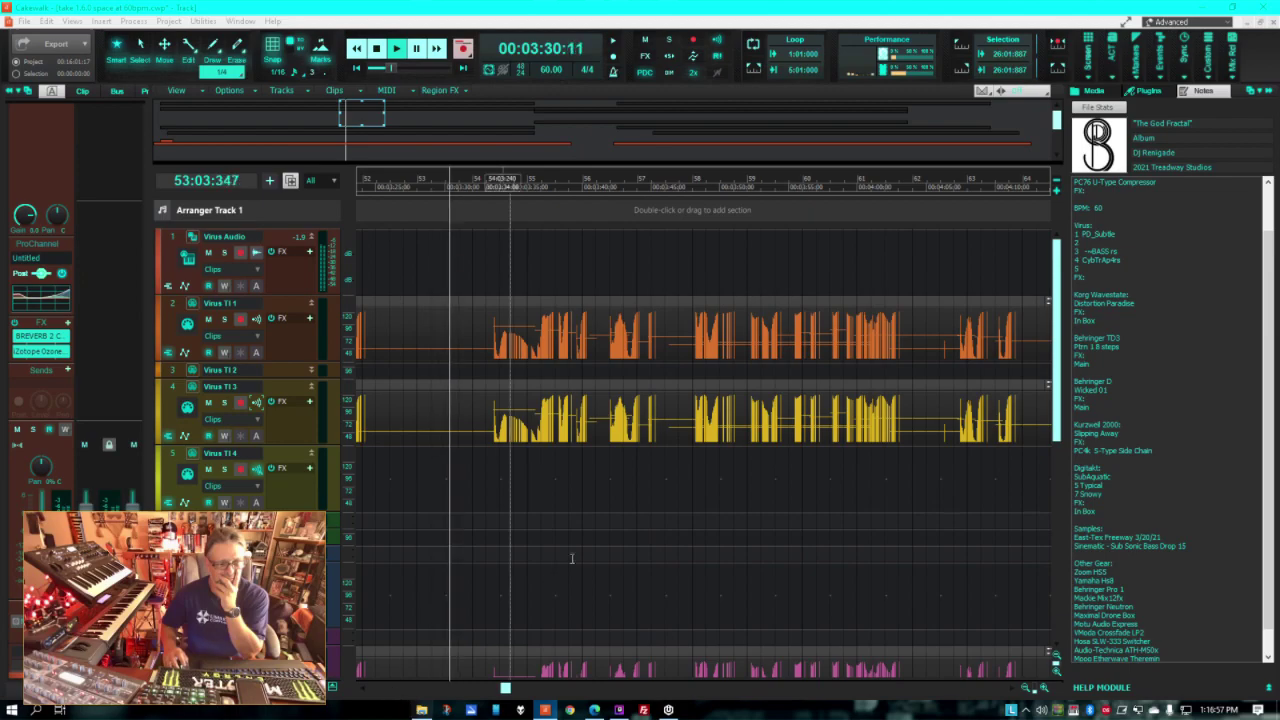
scroll(686, 488, "down", 7)
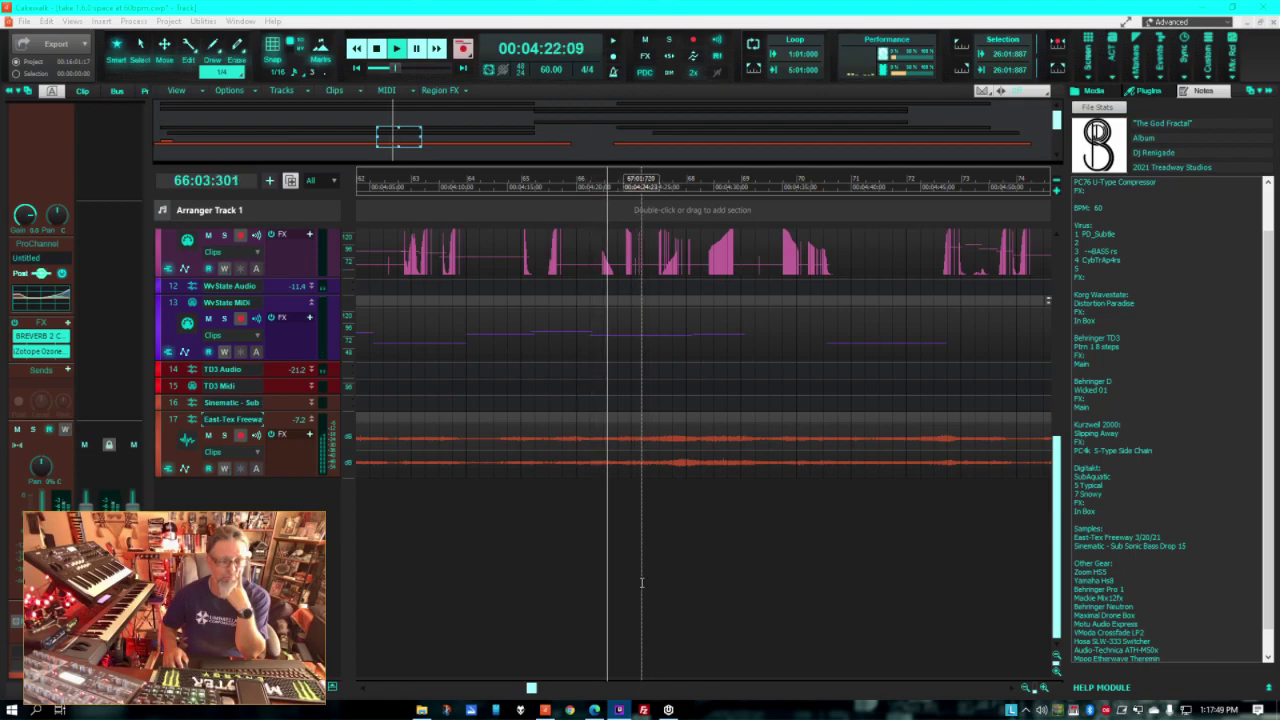
scroll(642, 582, "up", 2)
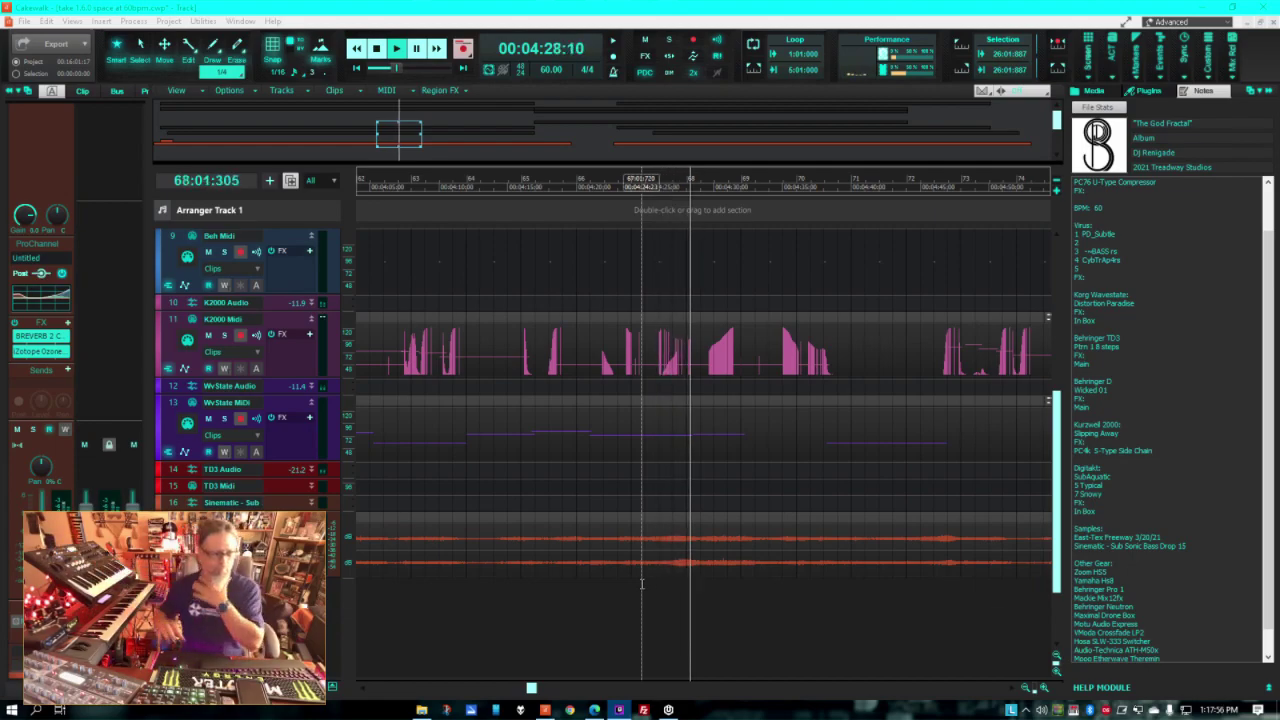
scroll(826, 366, "up", 3)
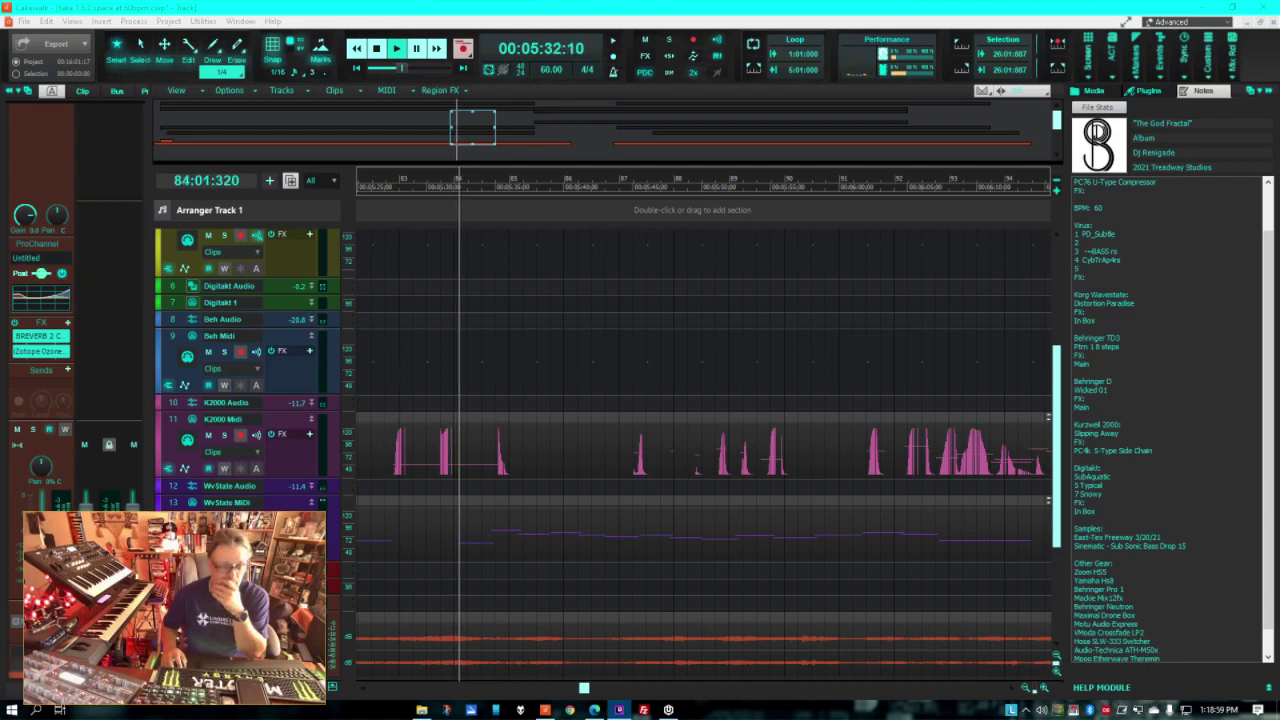
scroll(640, 429, "down", 3)
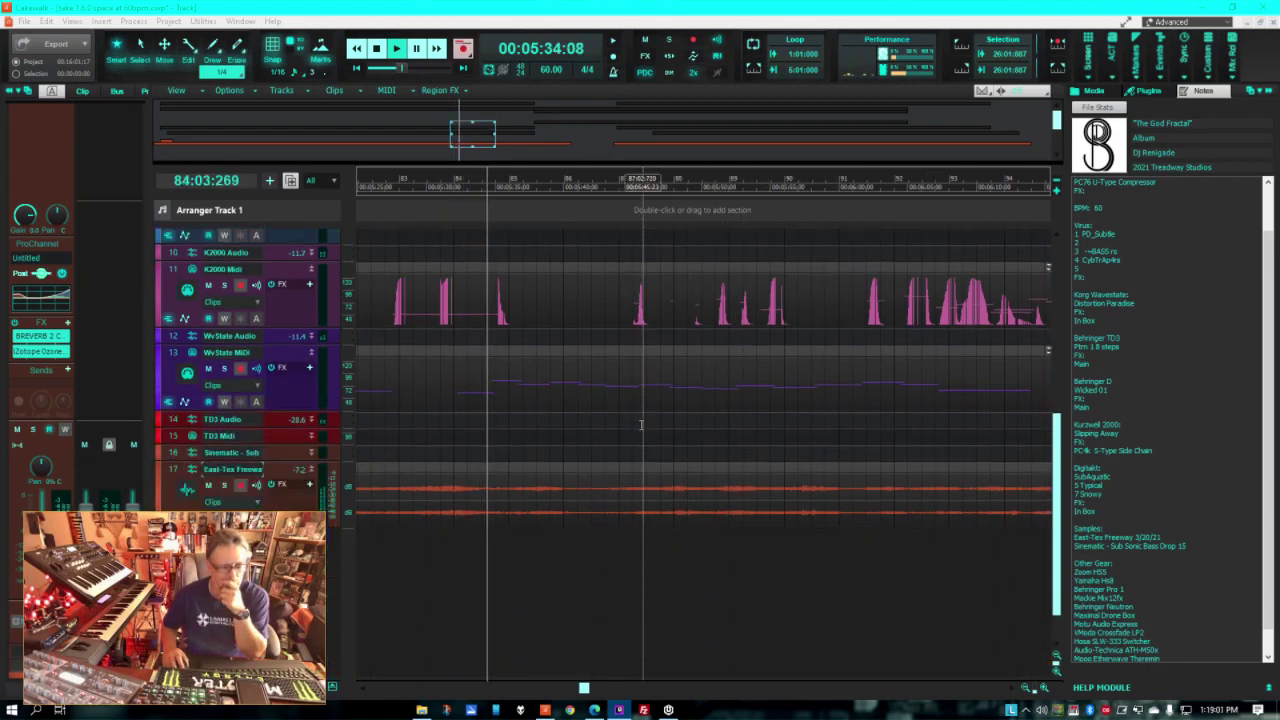
scroll(645, 428, "up", 5)
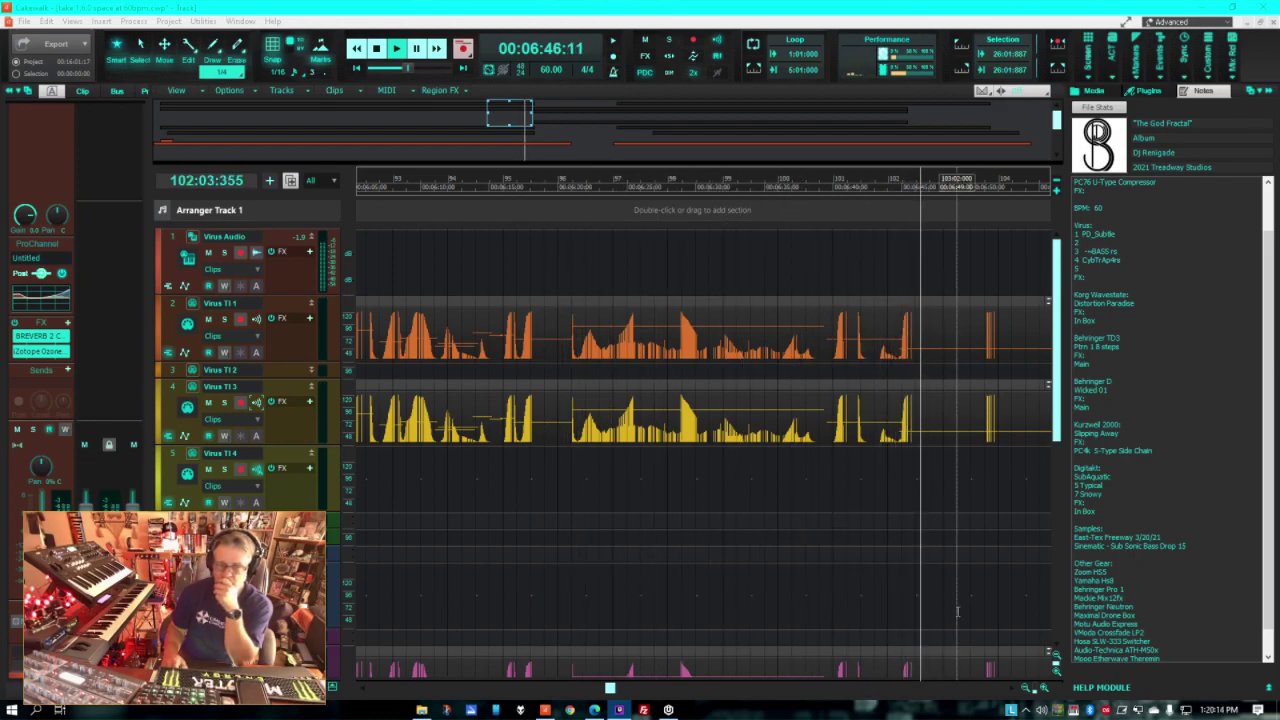
Step: Examine the Virus, Behringer, K2000 and sample tracks while the project plays from about measure 102 to 153
scroll(750, 470, "down", 5)
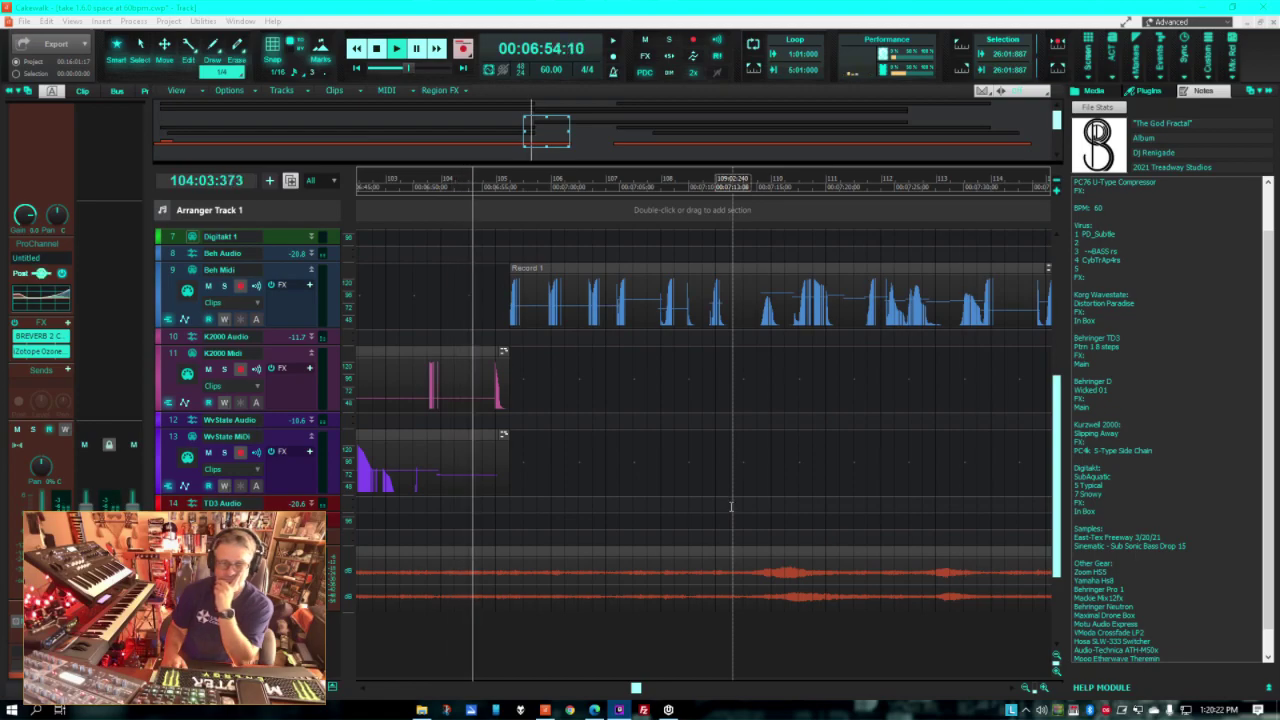
scroll(731, 507, "up", 2)
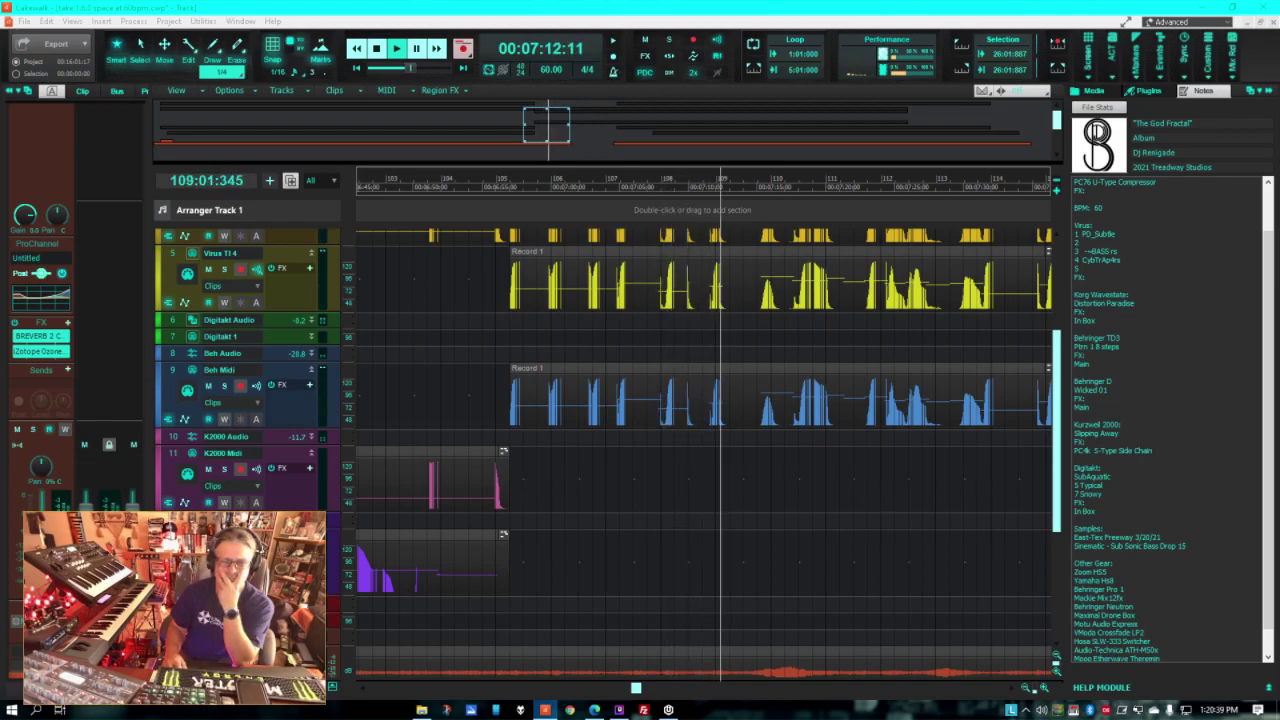
scroll(700, 420, "up", 3)
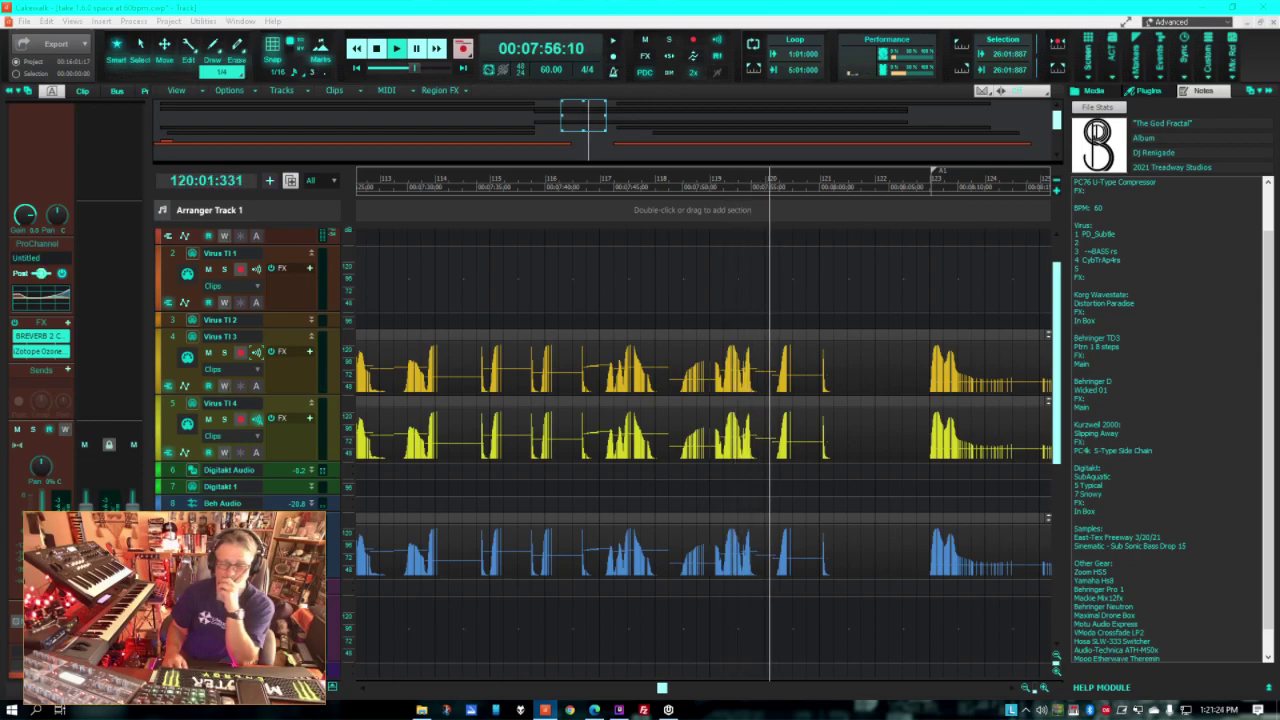
key("super+d")
key("super+d")
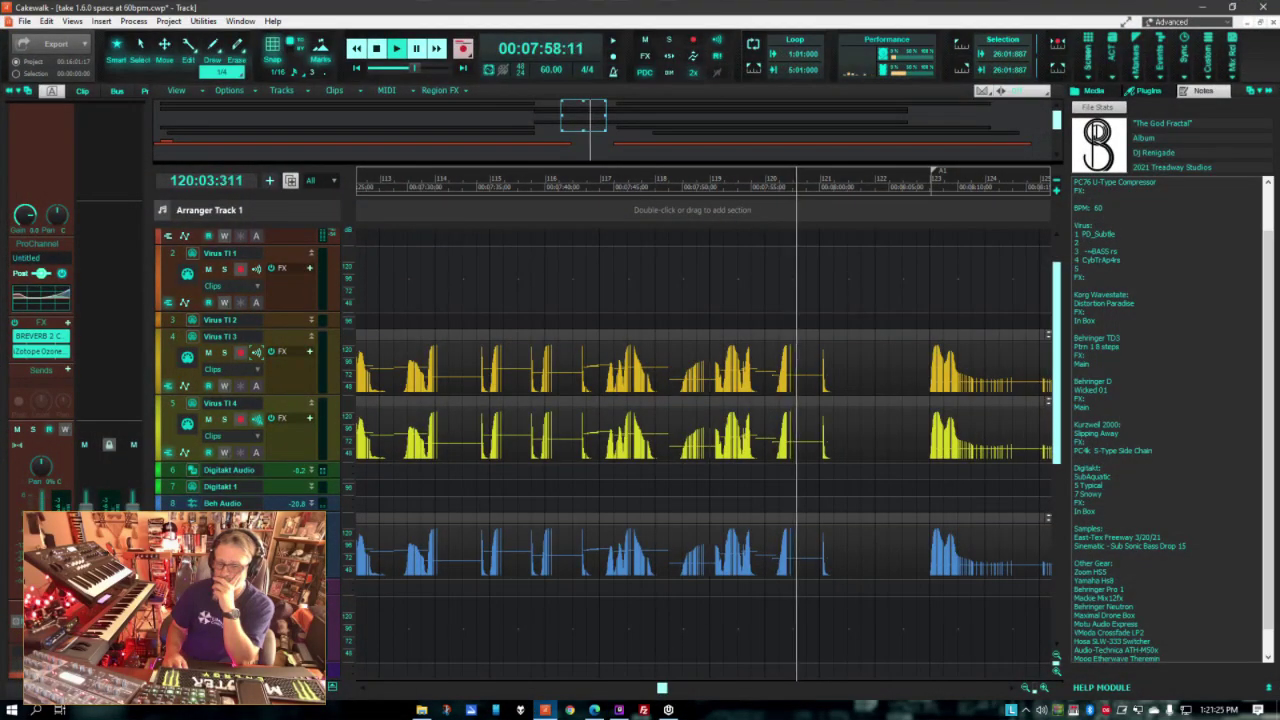
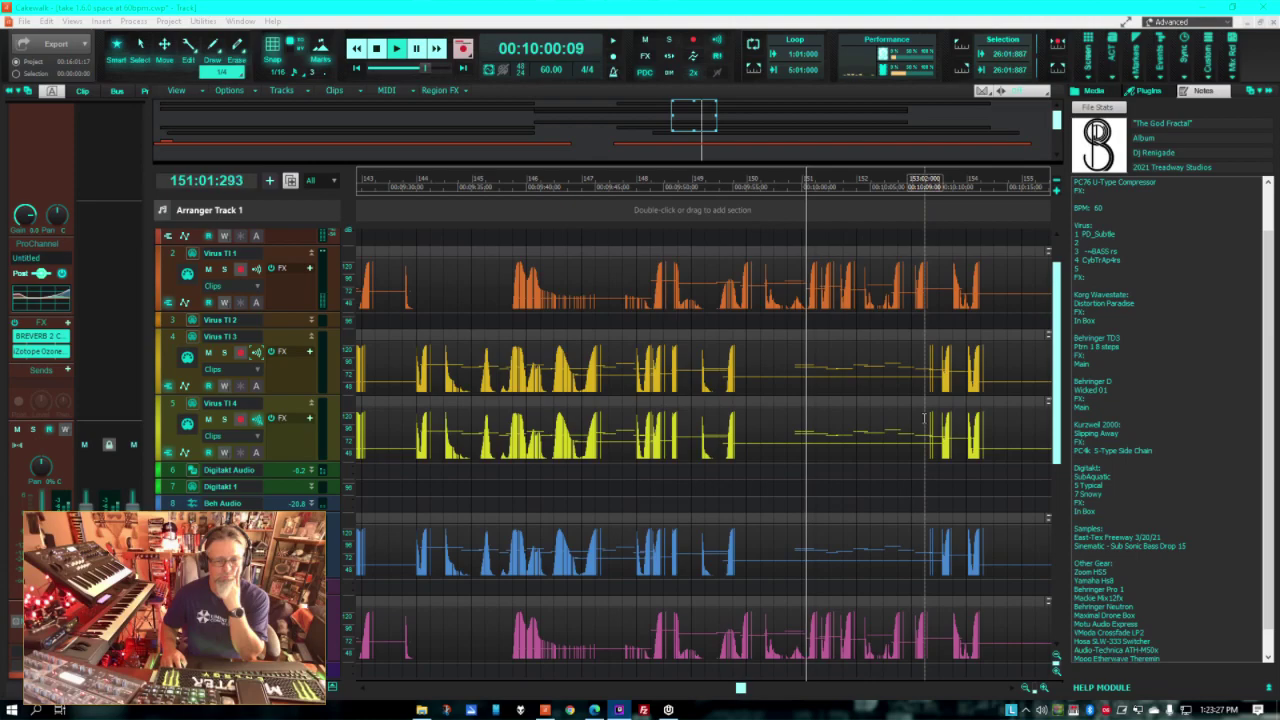
scroll(925, 420, "down", 6)
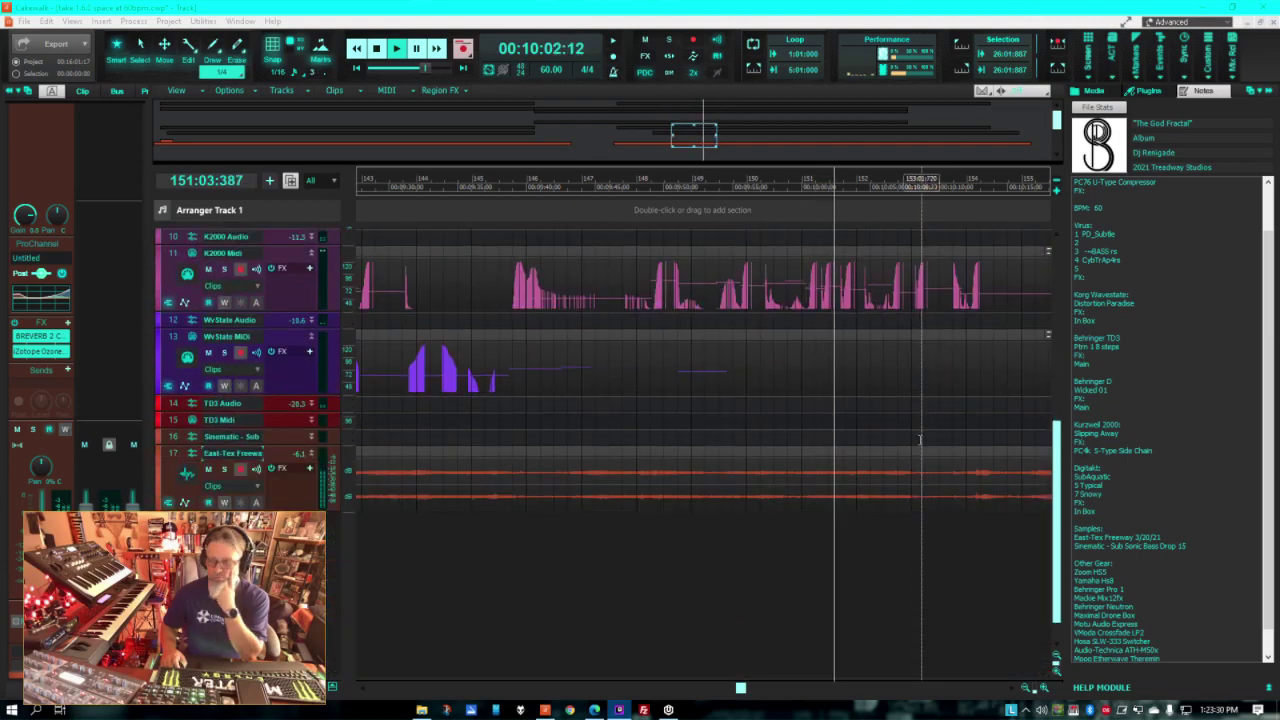
scroll(887, 445, "up", 6)
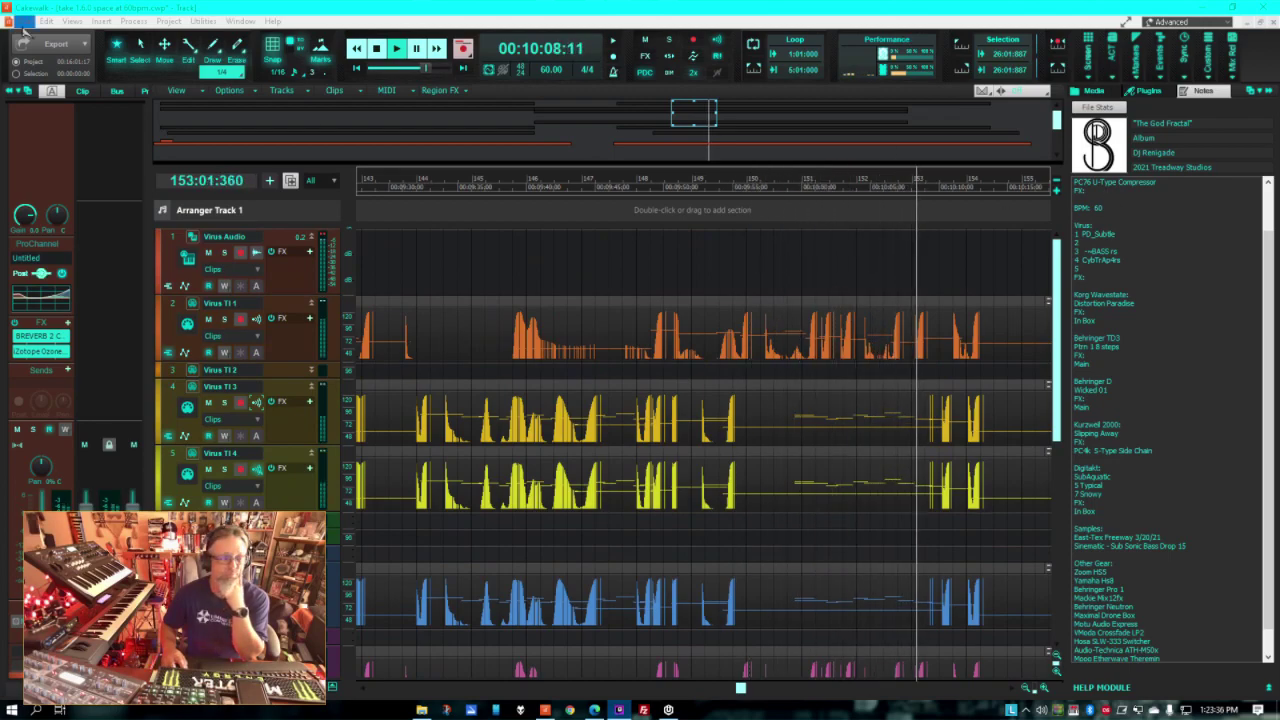
Step: Save the project in the take 1 folder as "take 1.6.2 Downtempo space at 60bpm.cwp"
left_click(23, 21)
left_click(46, 123)
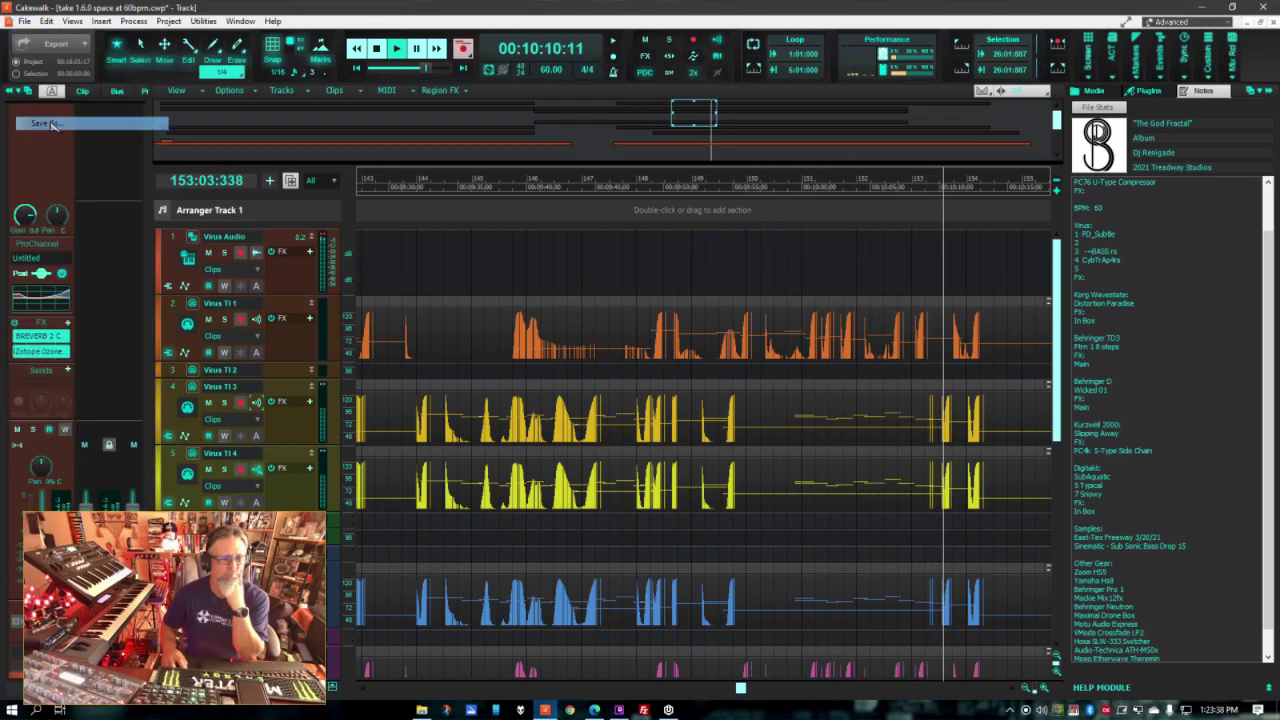
left_click(620, 566)
key("BackSpace")
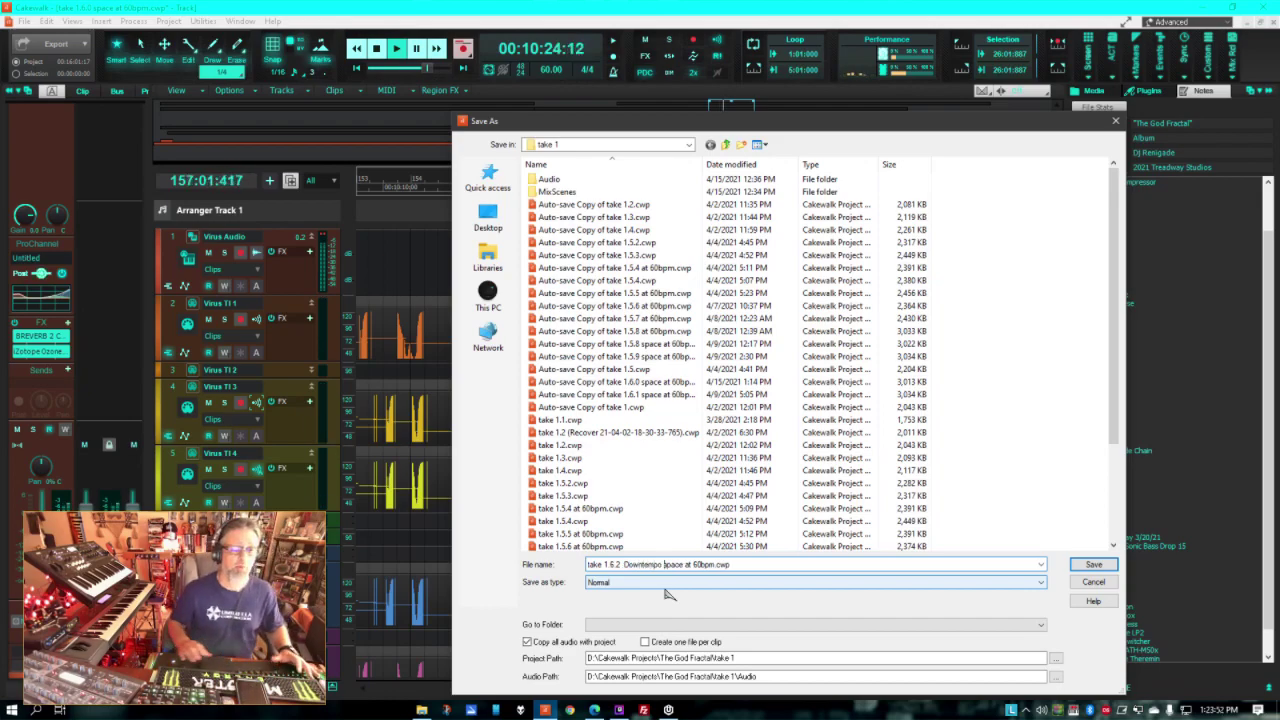
left_click(1082, 566)
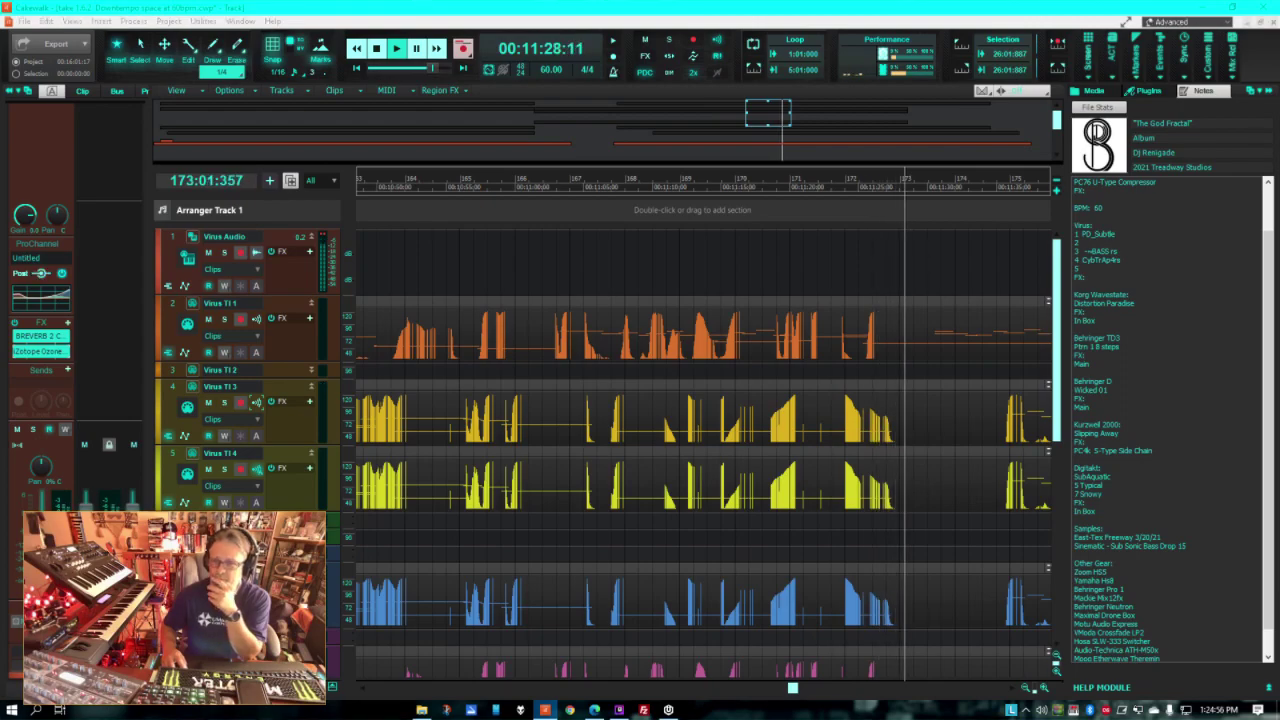
Step: Open the iZotope Ozone 5 Imager on the master effects and place its window over the lower track area
double_click(40, 336)
key("Escape")
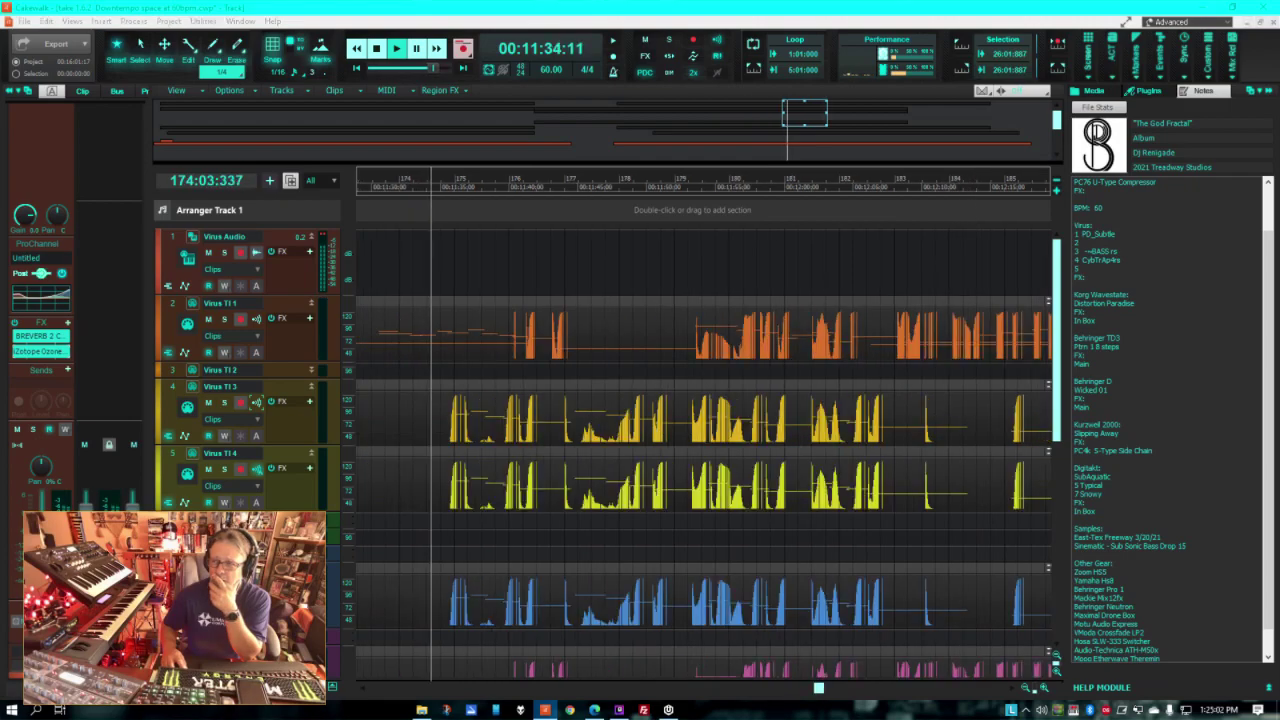
double_click(38, 351)
left_click_drag(714, 90, 848, 261)
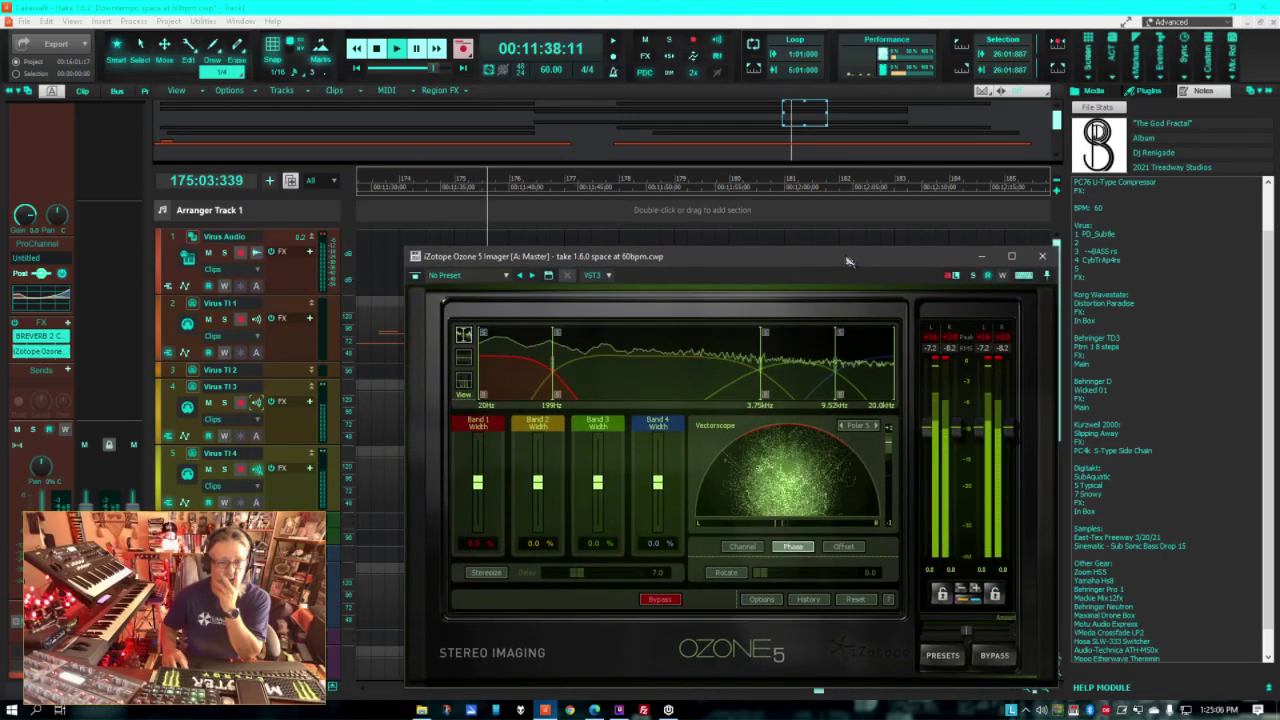
Step: Set the Imager's band crossovers to about 176 Hz, 3.82 kHz and 8.06 kHz, and raise Band 4 width to 10.9%
left_click(754, 405)
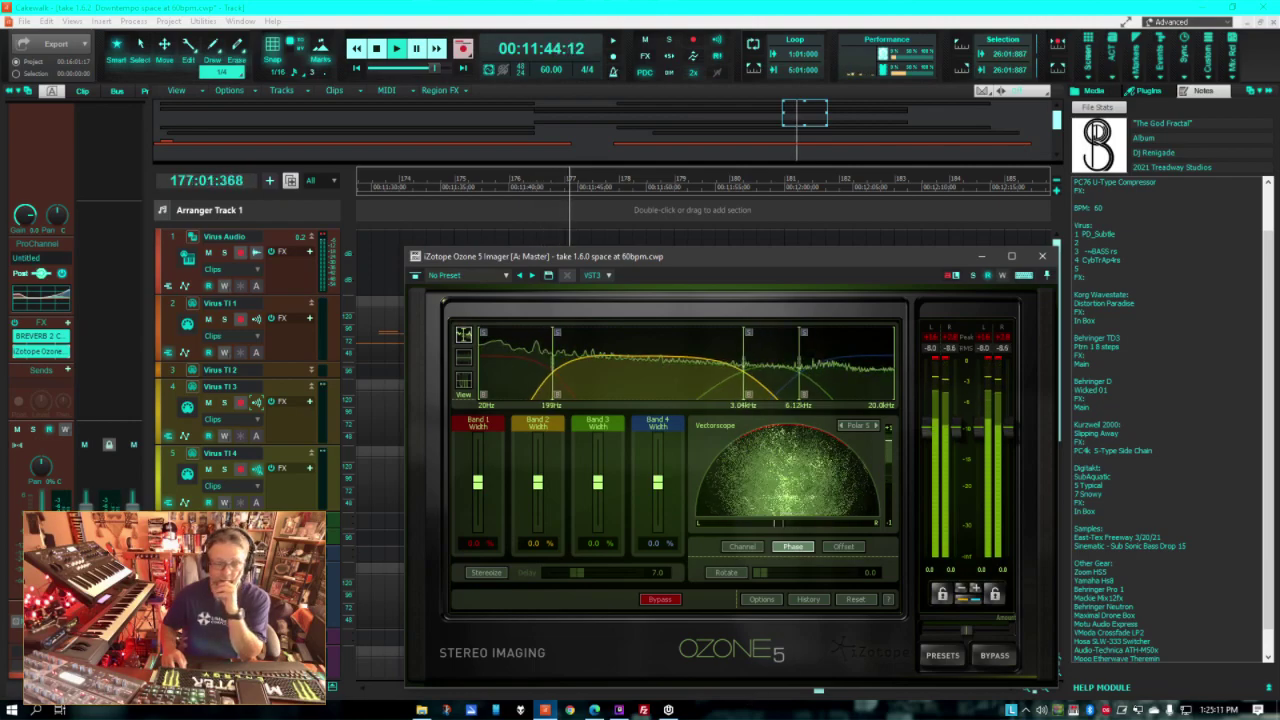
left_click_drag(556, 390, 543, 390)
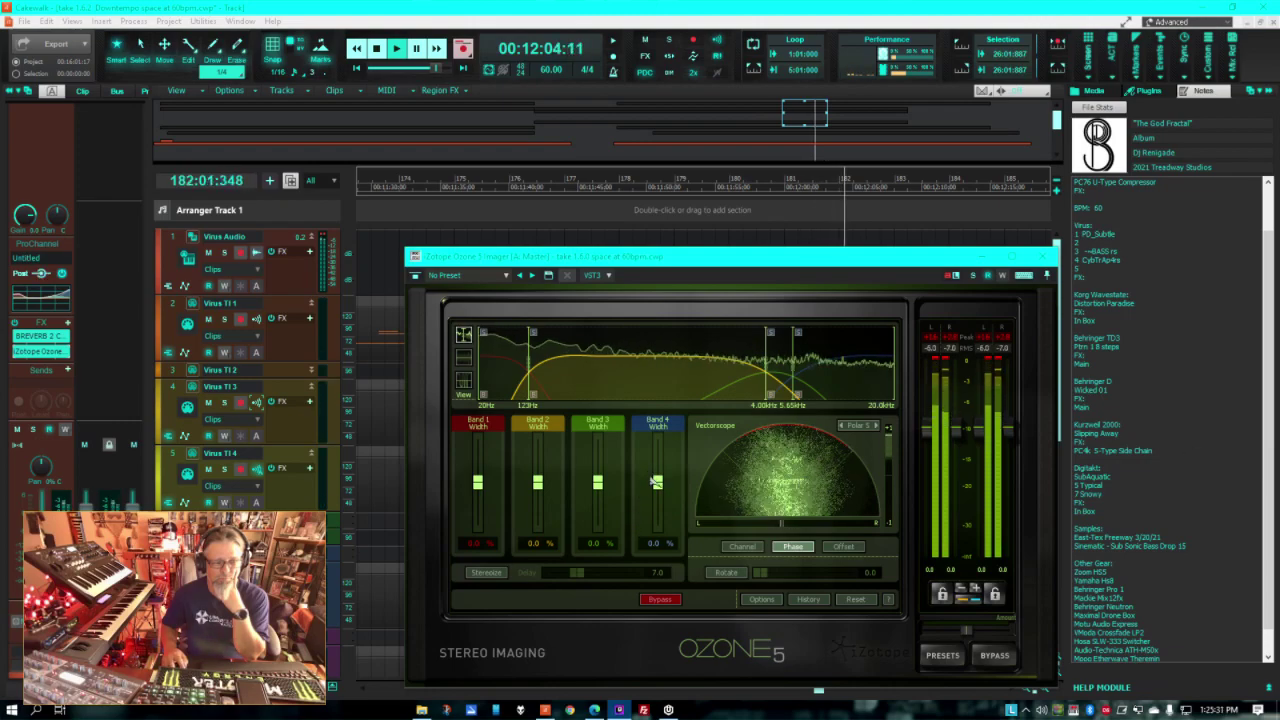
left_click_drag(658, 484, 658, 477)
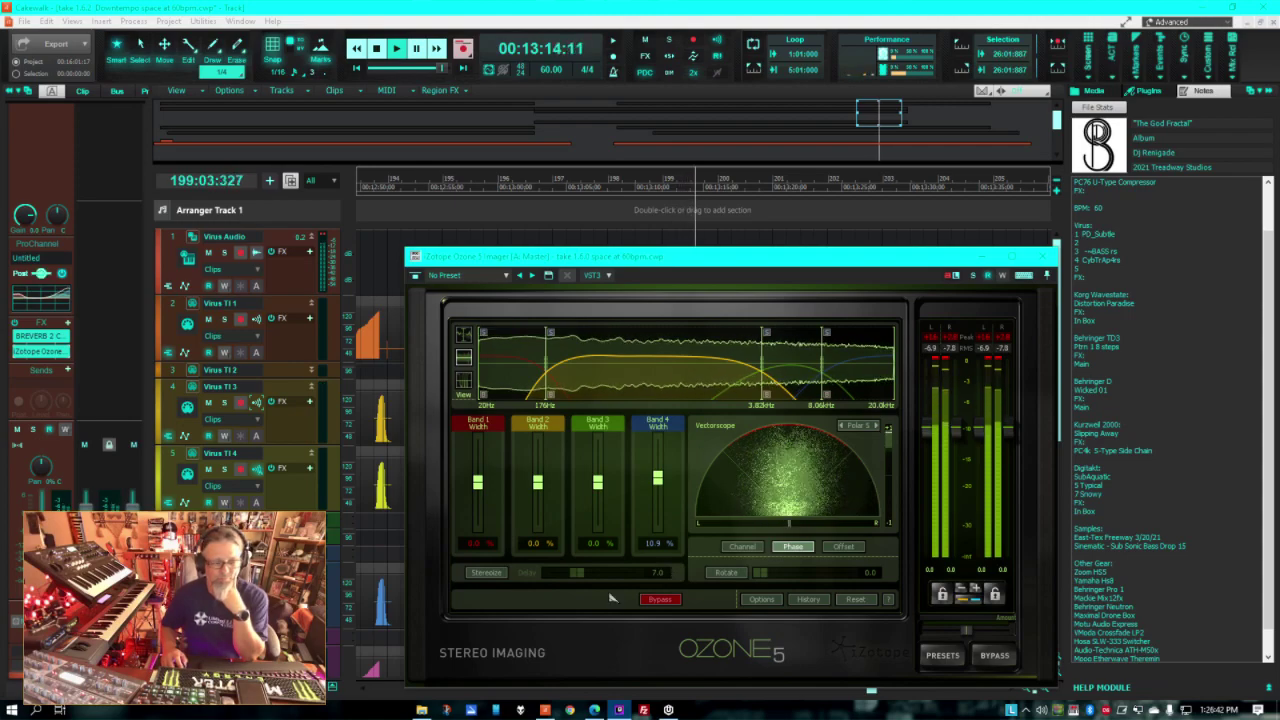
Step: Switch the Imager's spectrum view and dock its window in the MultiDock to uncover the tracks
left_click(463, 335)
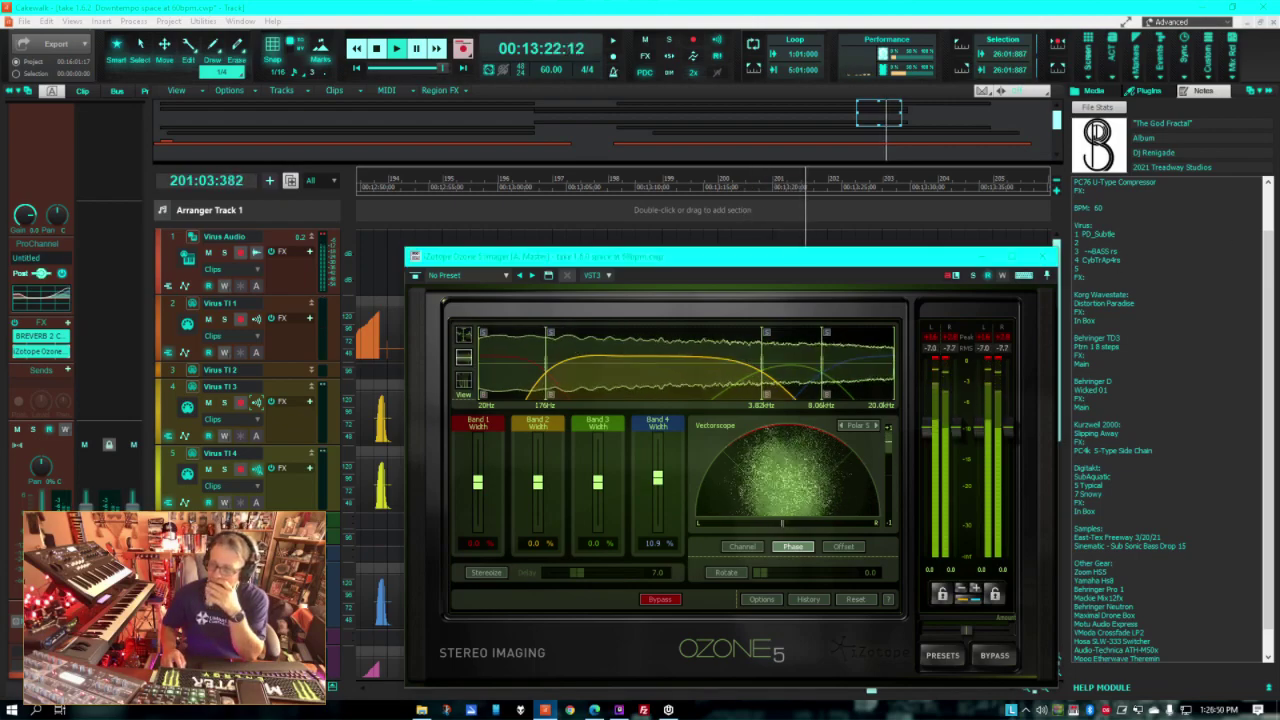
key("Down")
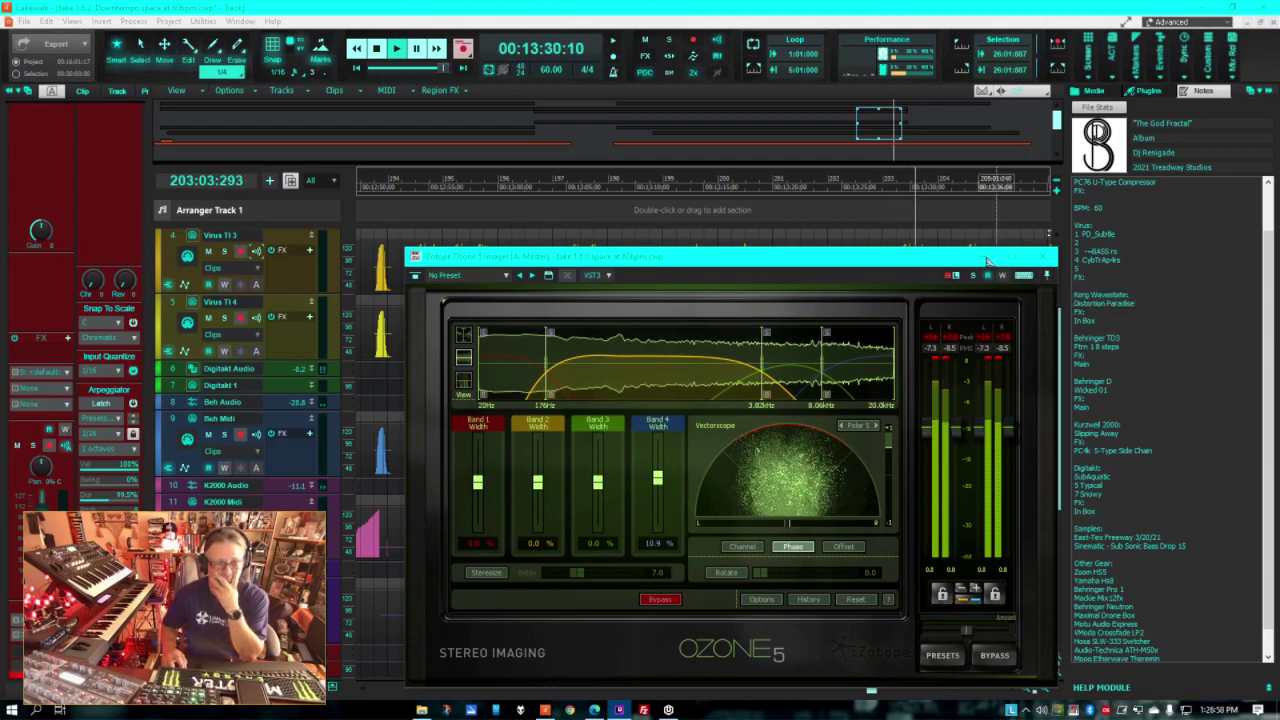
right_click(925, 260)
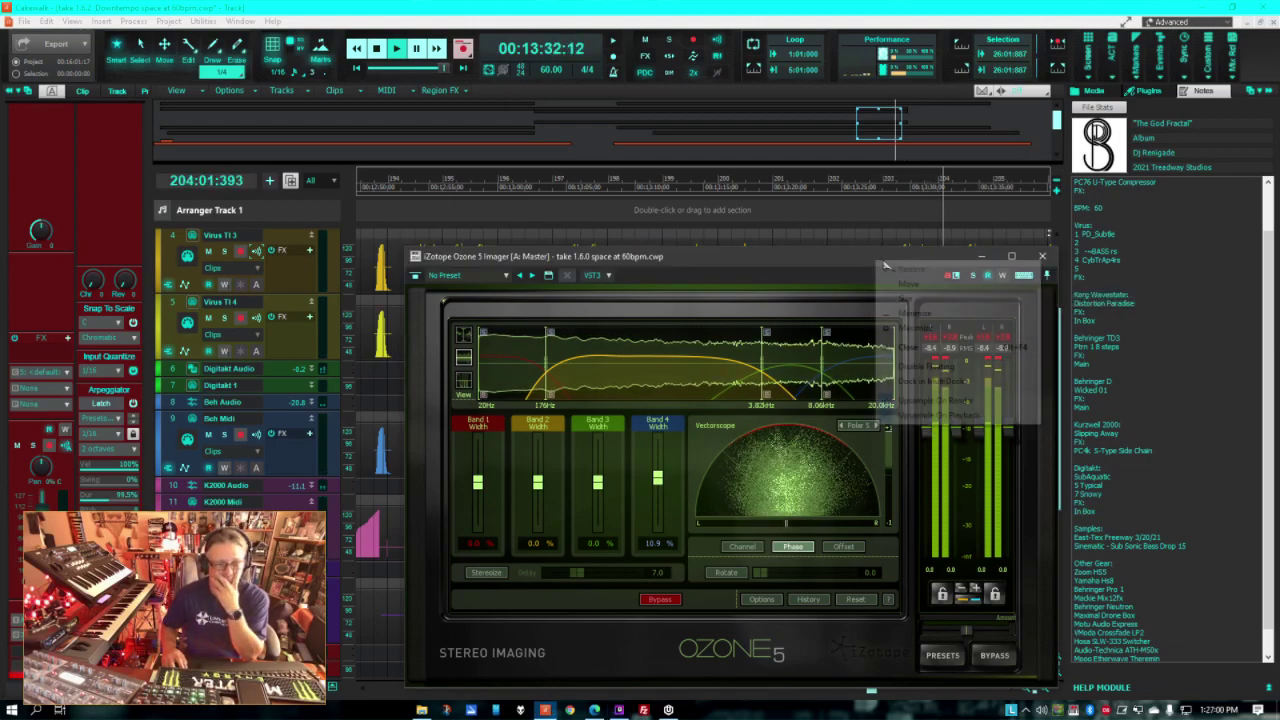
left_click(941, 386)
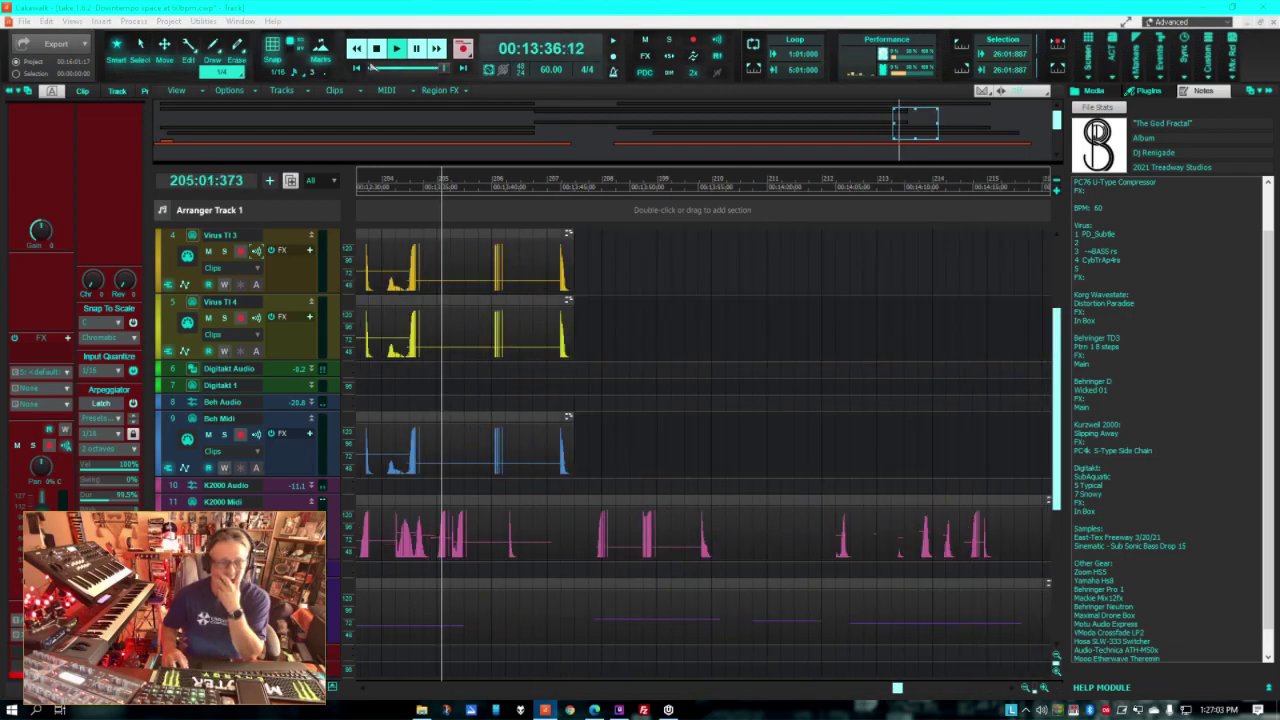
Step: Examine the Virus through East-Tex Freeway tracks and the lower project notes during playback of about measures 205 to 214
scroll(773, 512, "down", 4)
scroll(773, 512, "up", 4)
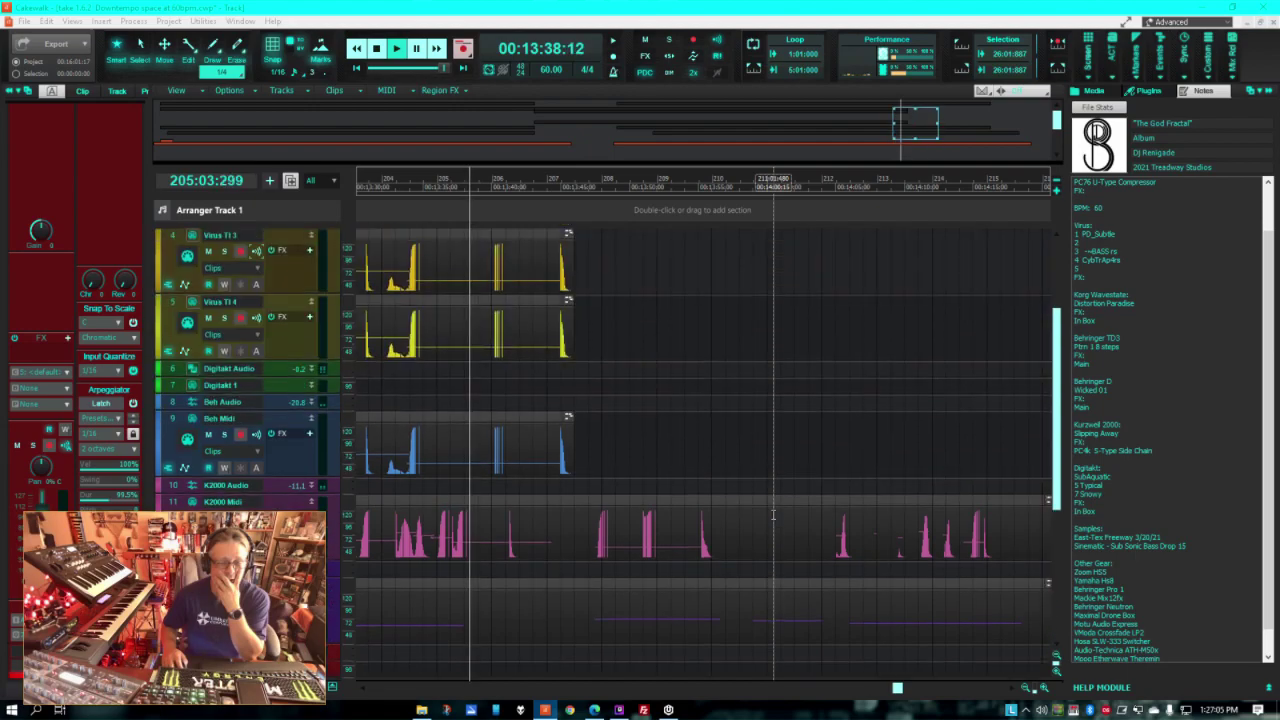
scroll(773, 507, "up", 3)
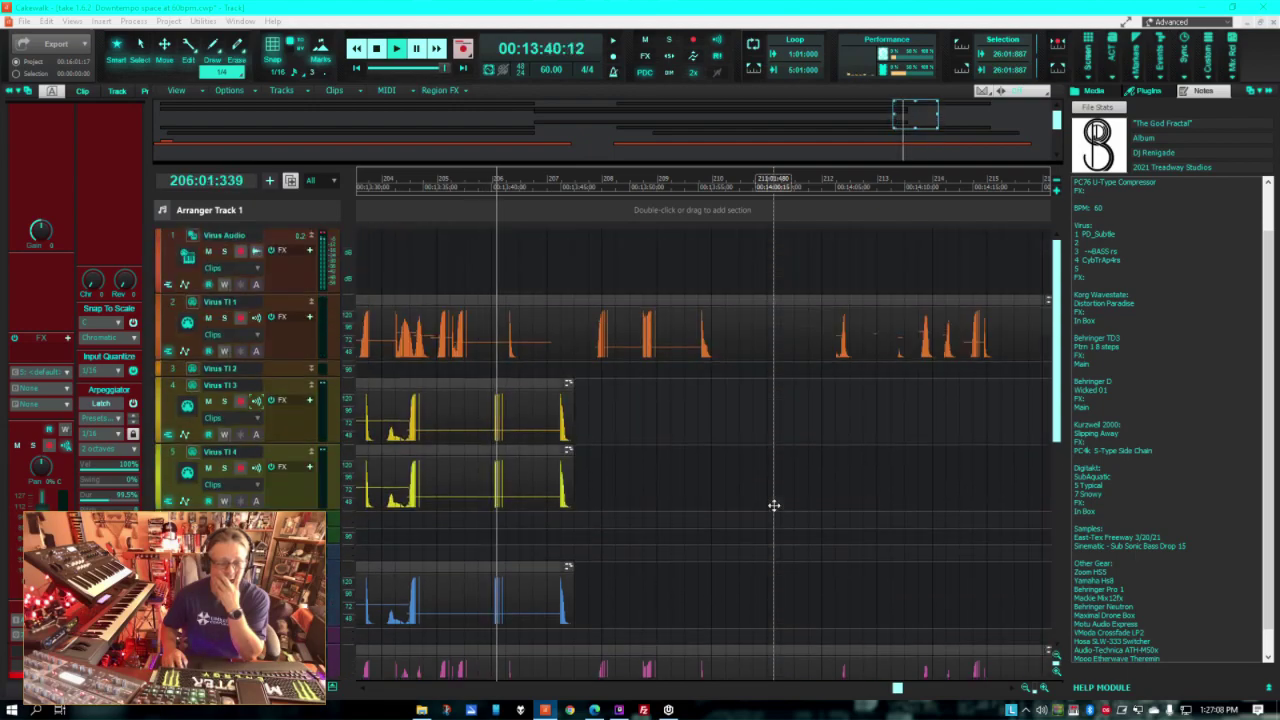
scroll(773, 505, "down", 3)
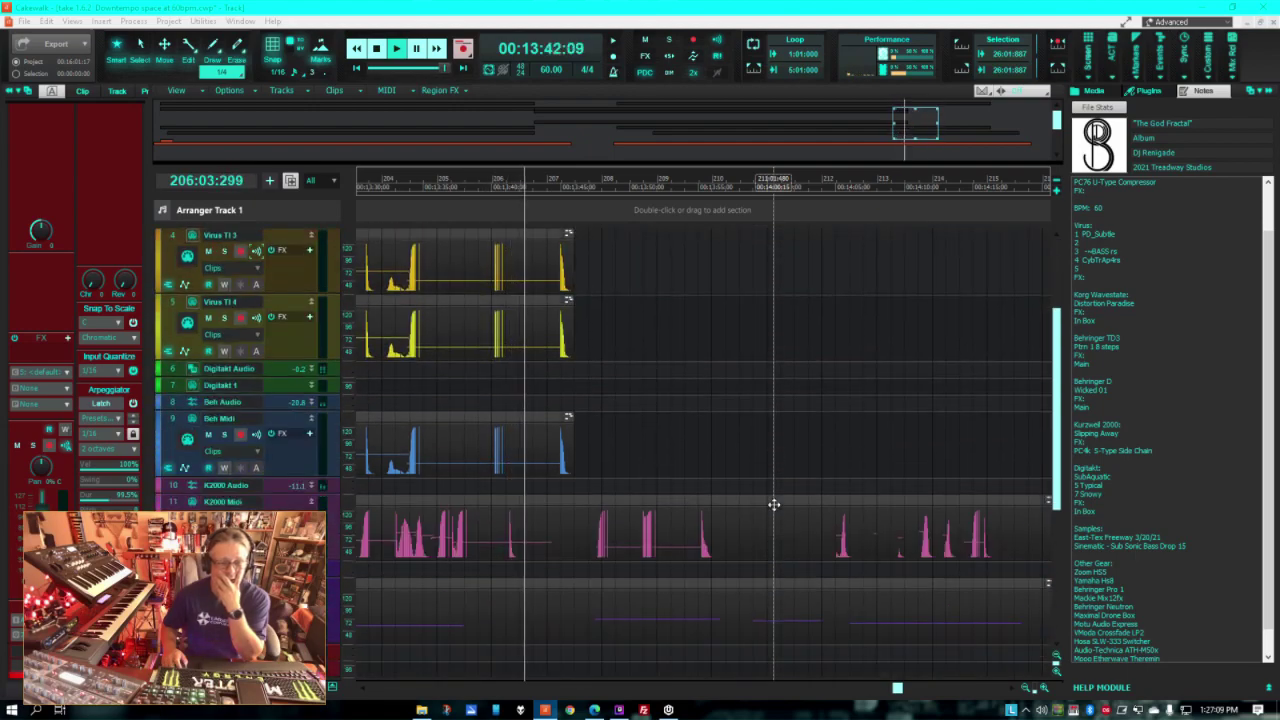
scroll(773, 505, "up", 2)
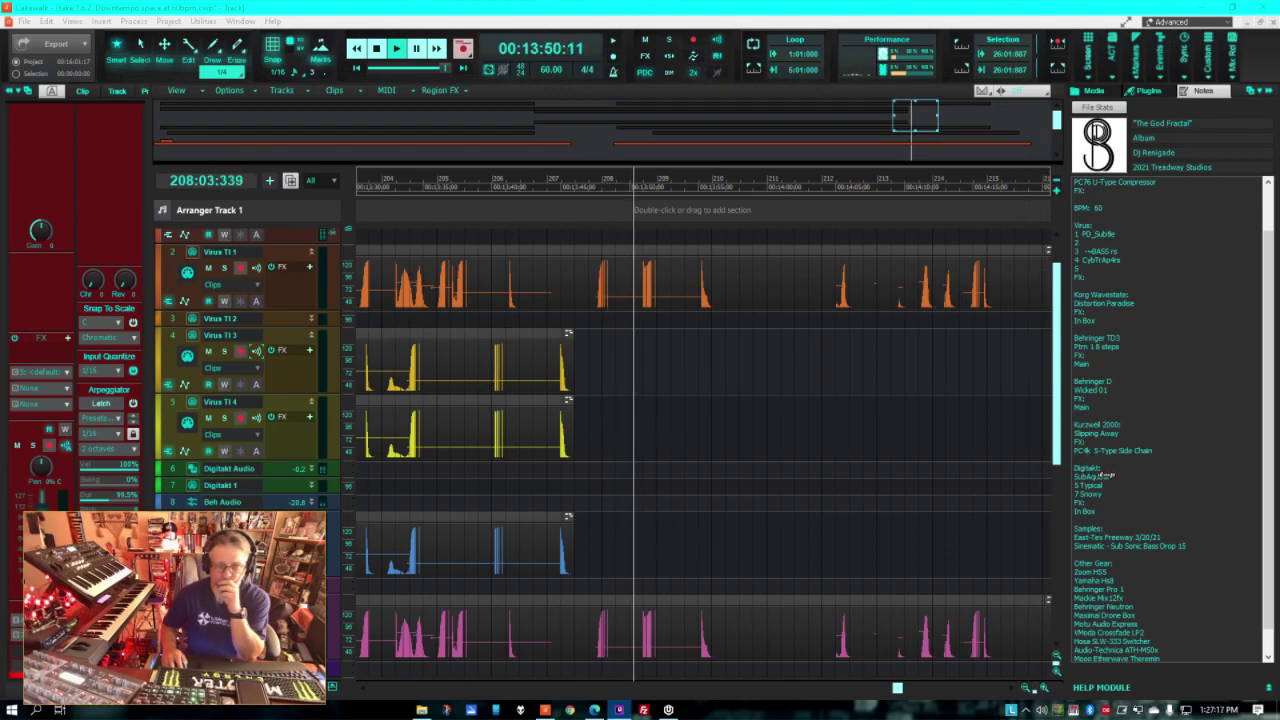
scroll(1117, 489, "down", 1)
scroll(980, 410, "down", 3)
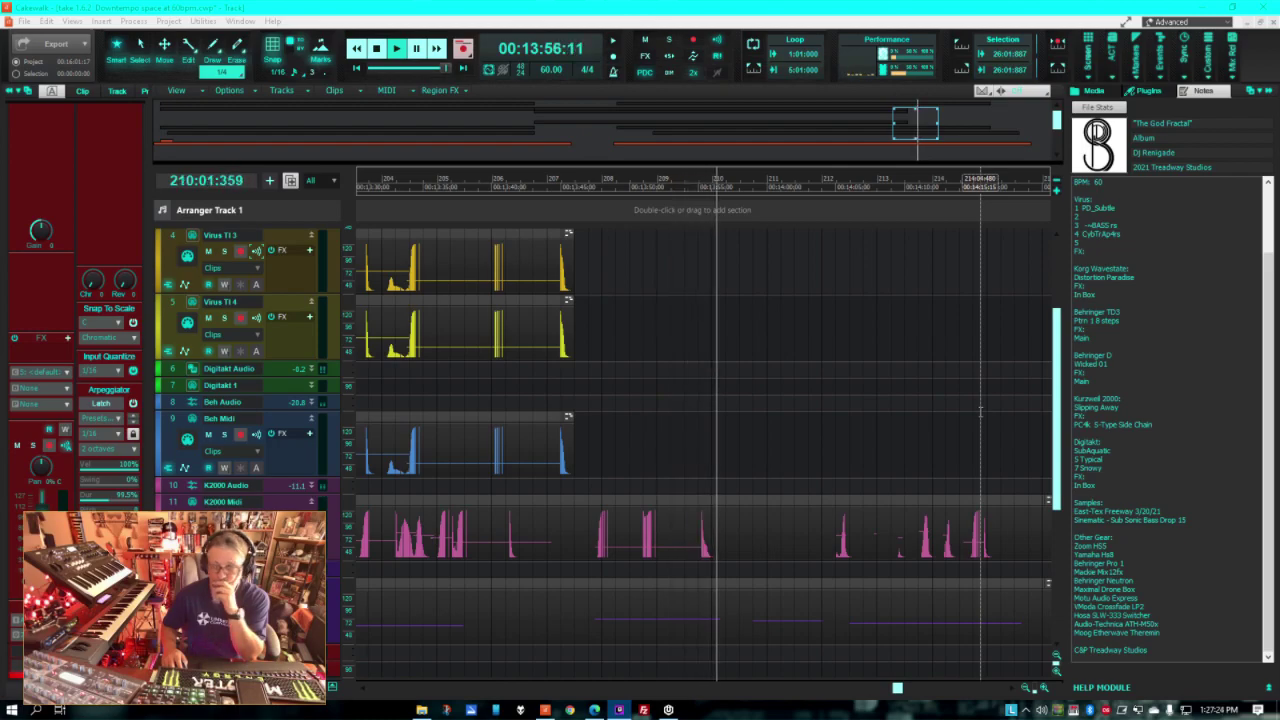
scroll(980, 410, "down", 2)
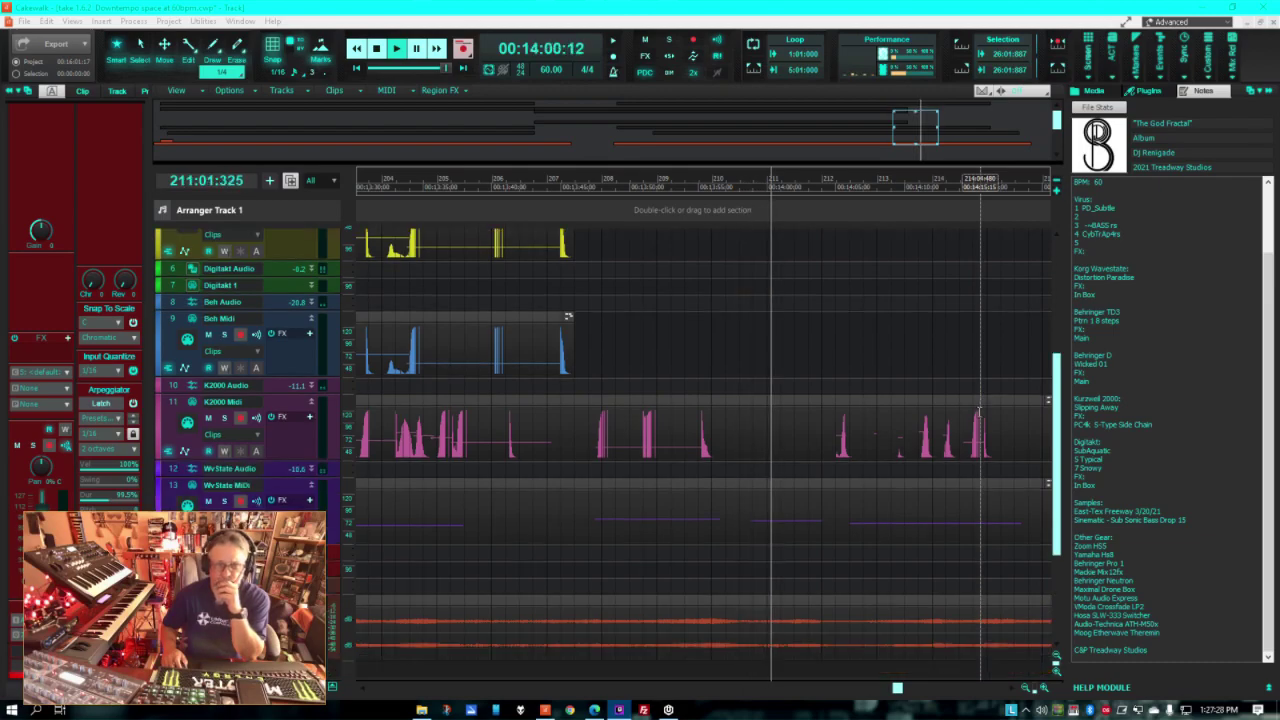
scroll(970, 410, "up", 2)
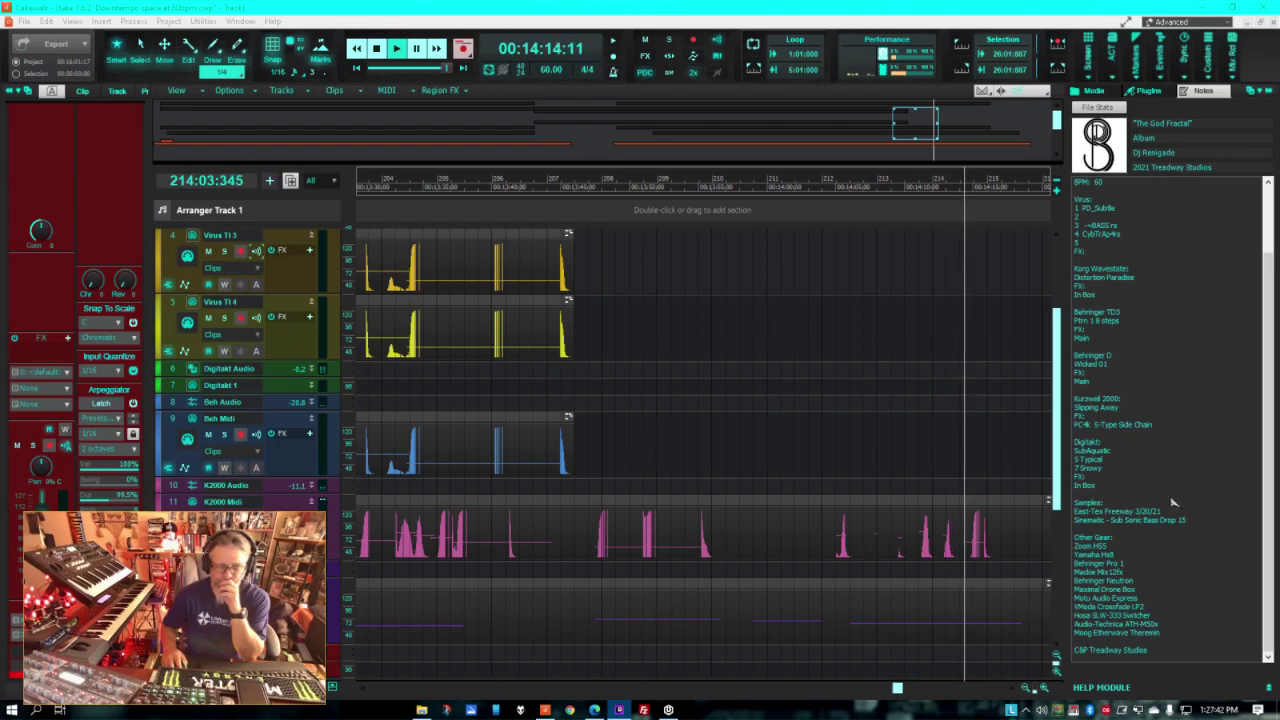
scroll(1202, 434, "up", 2)
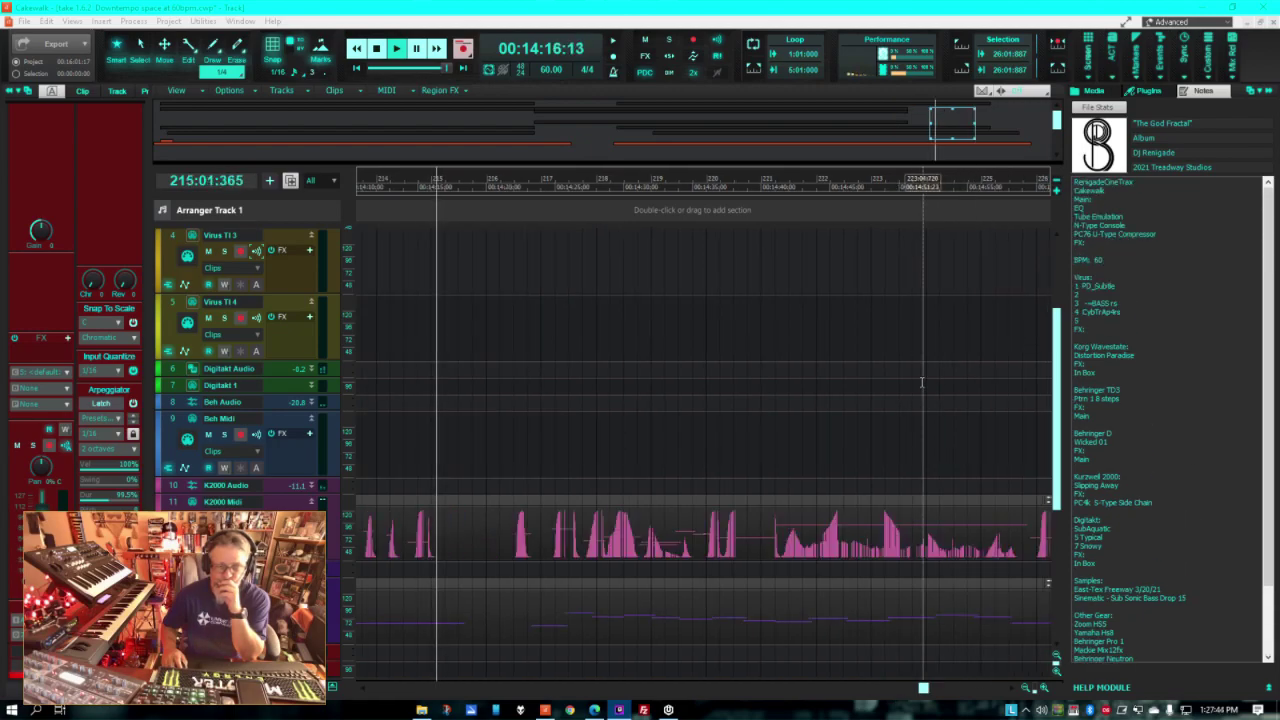
Step: Examine where the Virus TI 1, K2000 and WvState clips end or continue as playback runs from about measure 215 to 235
scroll(922, 383, "up", 2)
scroll(922, 383, "down", 3)
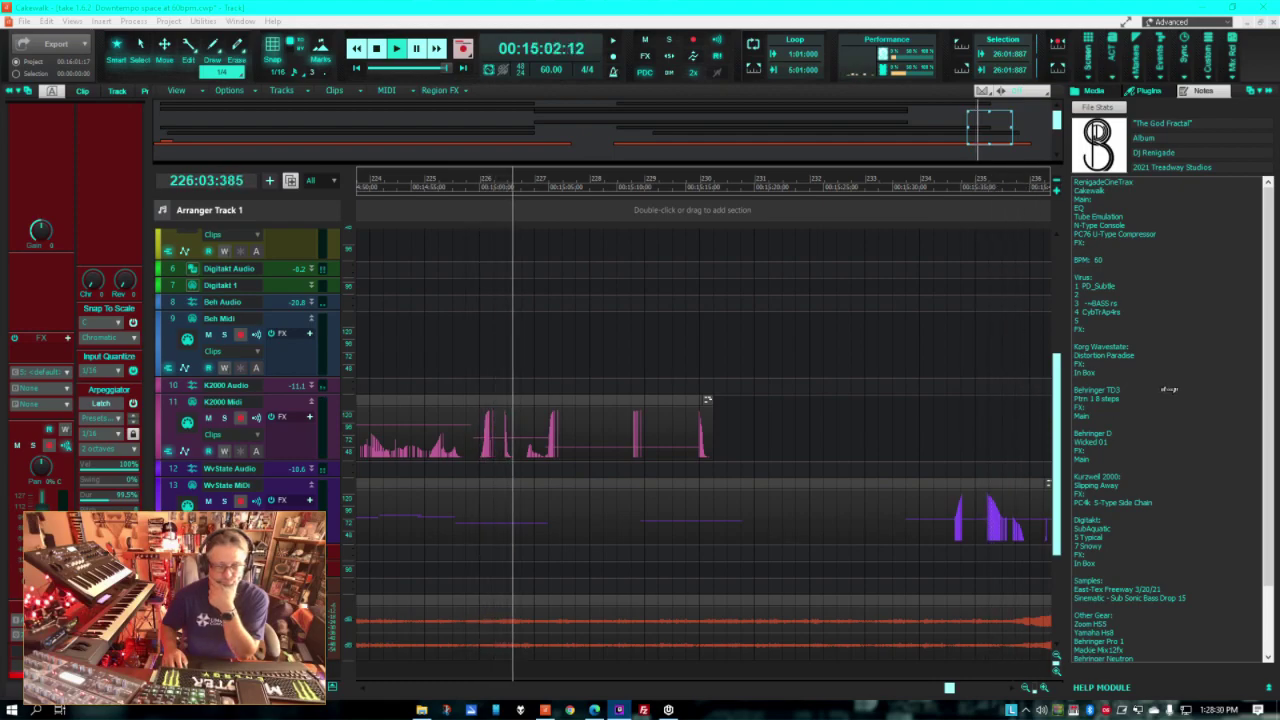
scroll(859, 403, "up", 5)
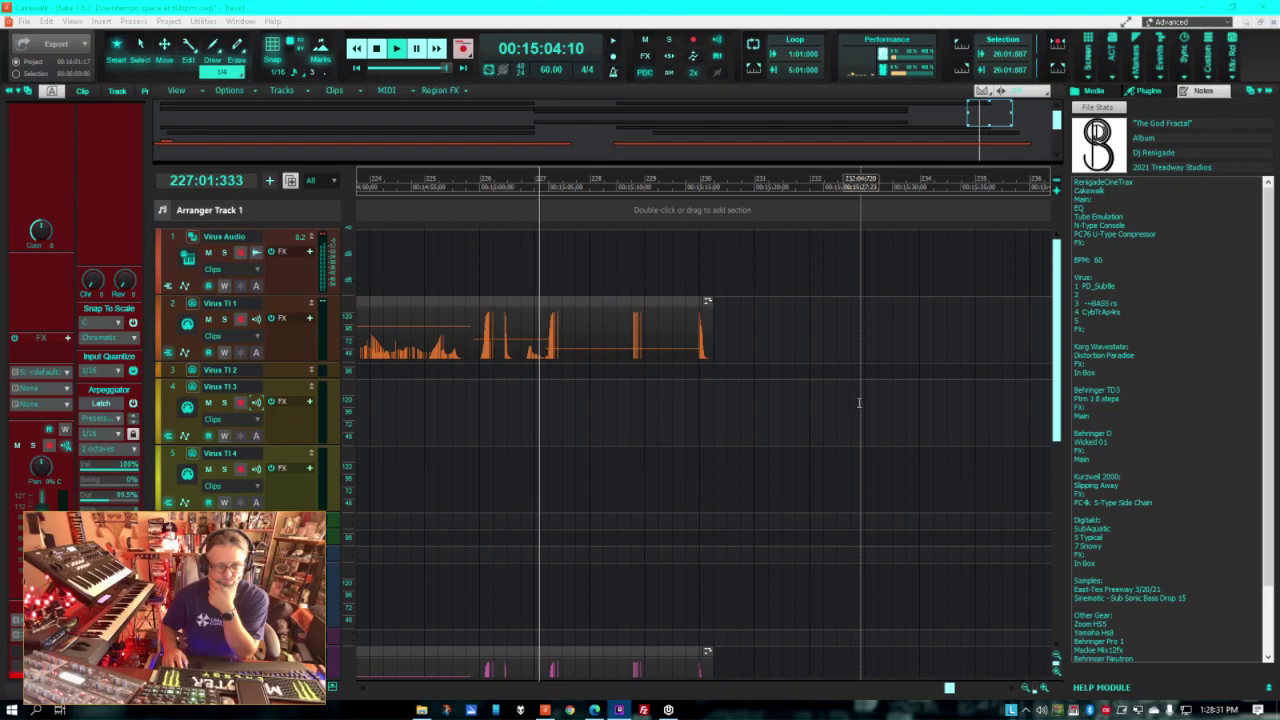
scroll(859, 403, "down", 3)
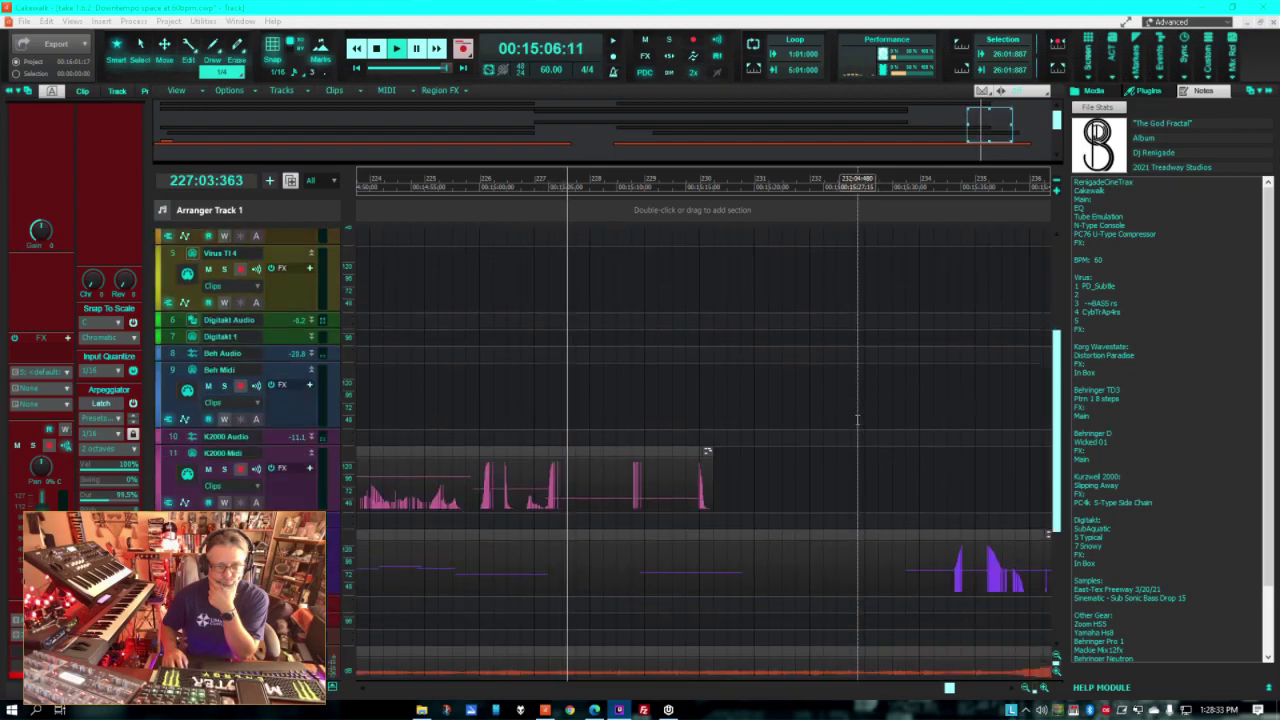
scroll(857, 419, "down", 3)
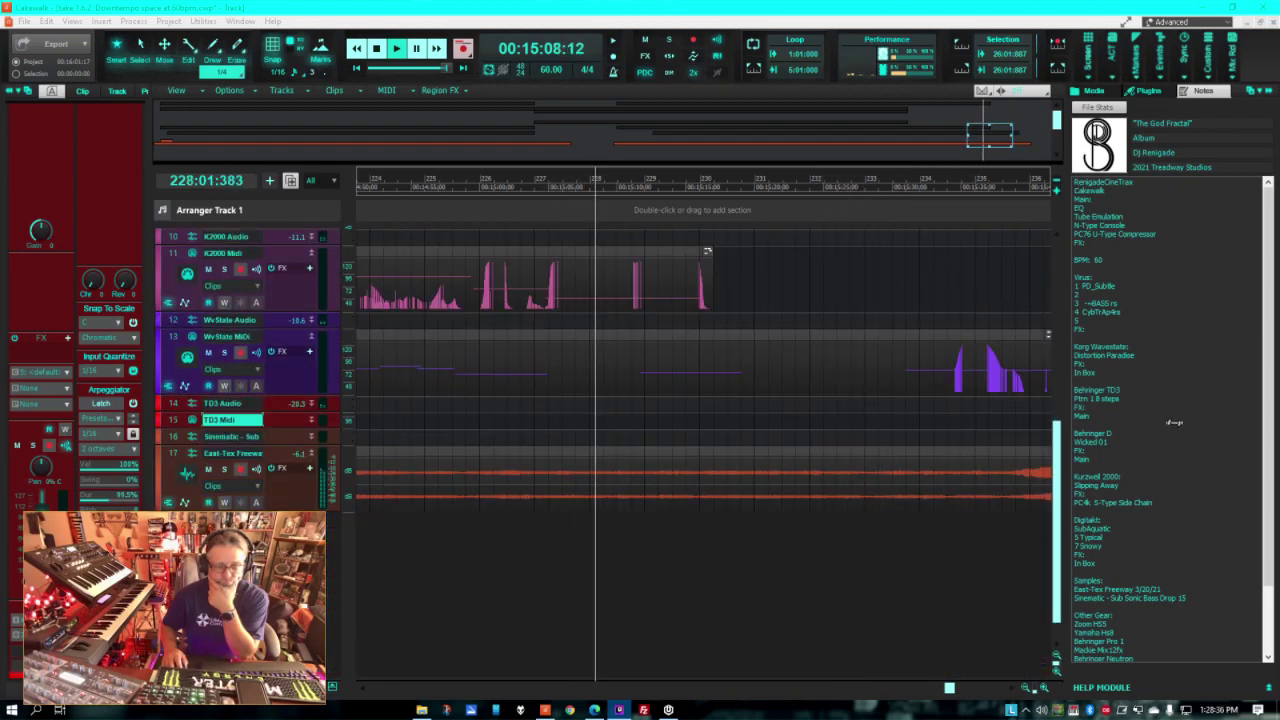
scroll(1137, 430, "up", 3)
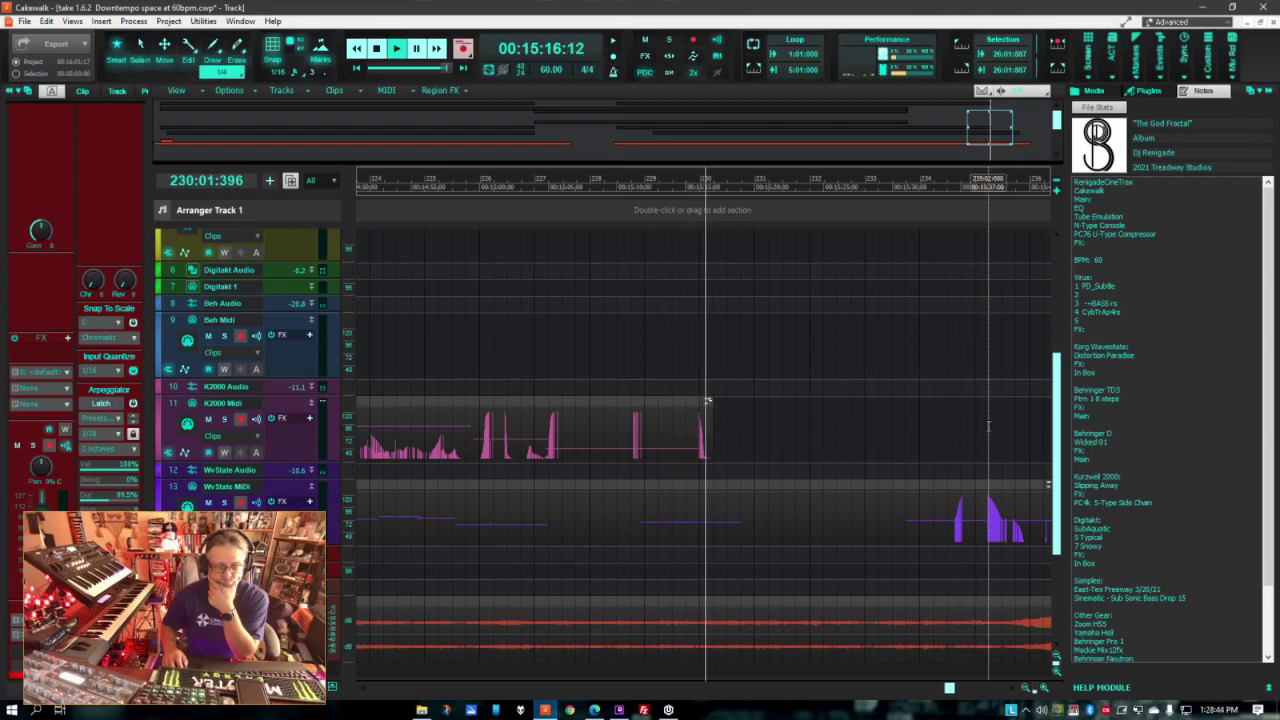
scroll(988, 426, "up", 4)
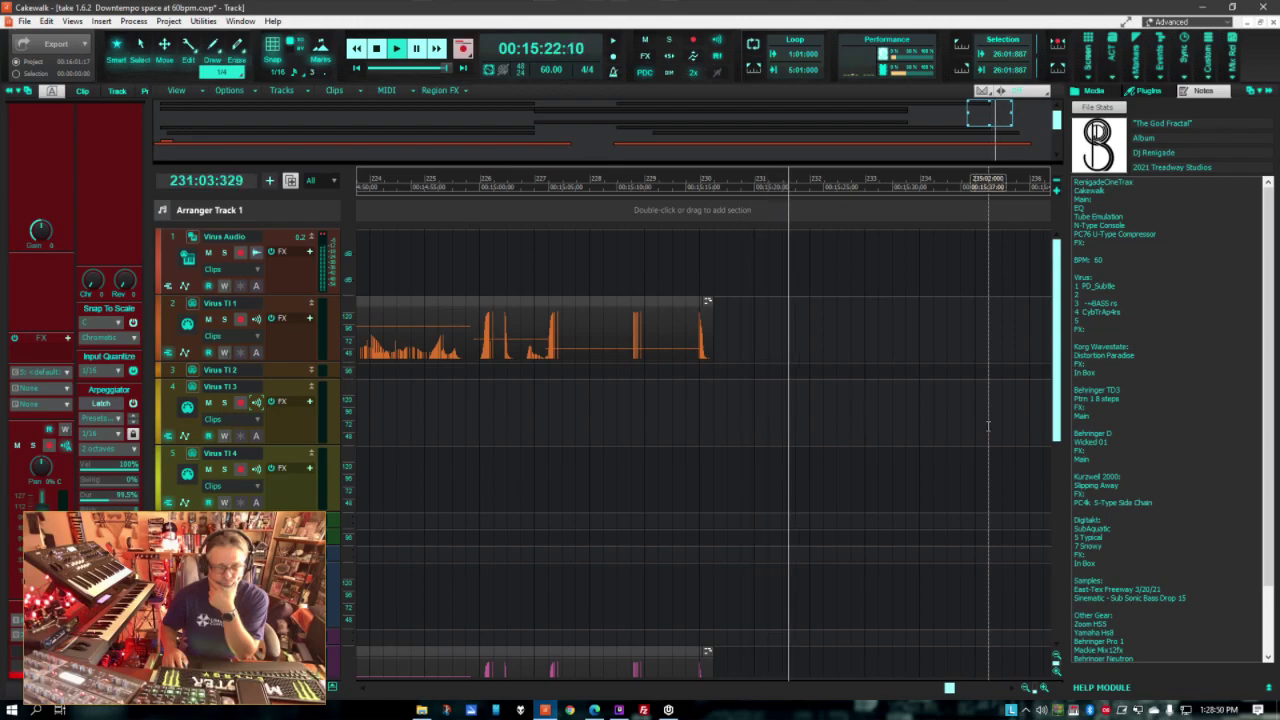
scroll(965, 429, "down", 3)
scroll(963, 429, "down", 1)
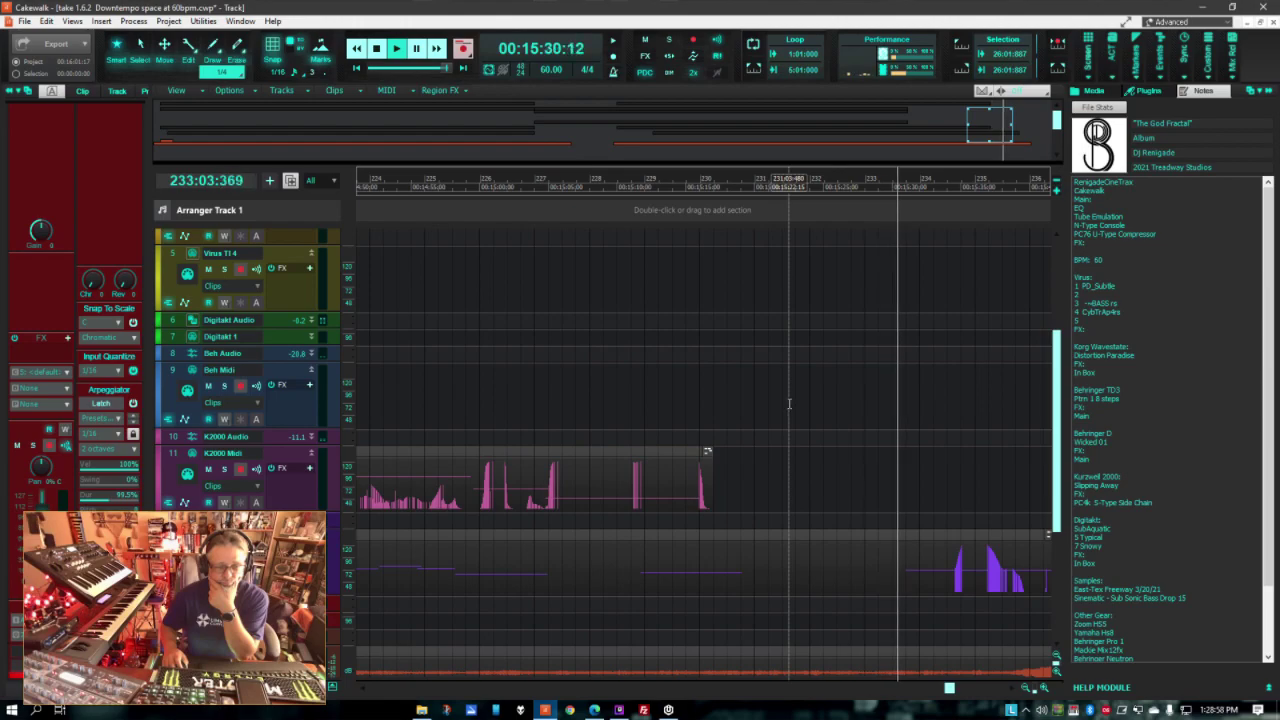
scroll(781, 405, "up", 2)
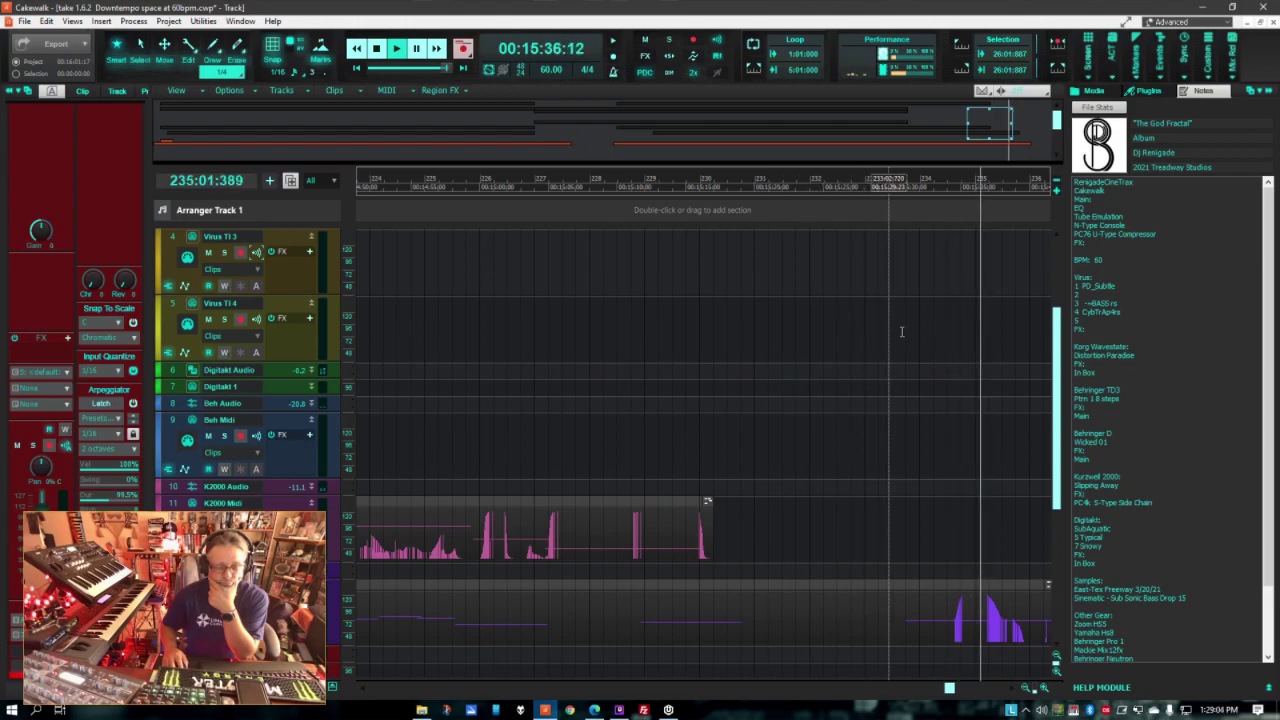
Step: Examine the lower tracks and project notes as playback runs from about measure 235 to 241, and stop playback
scroll(1190, 355, "down", 2)
scroll(911, 424, "down", 5)
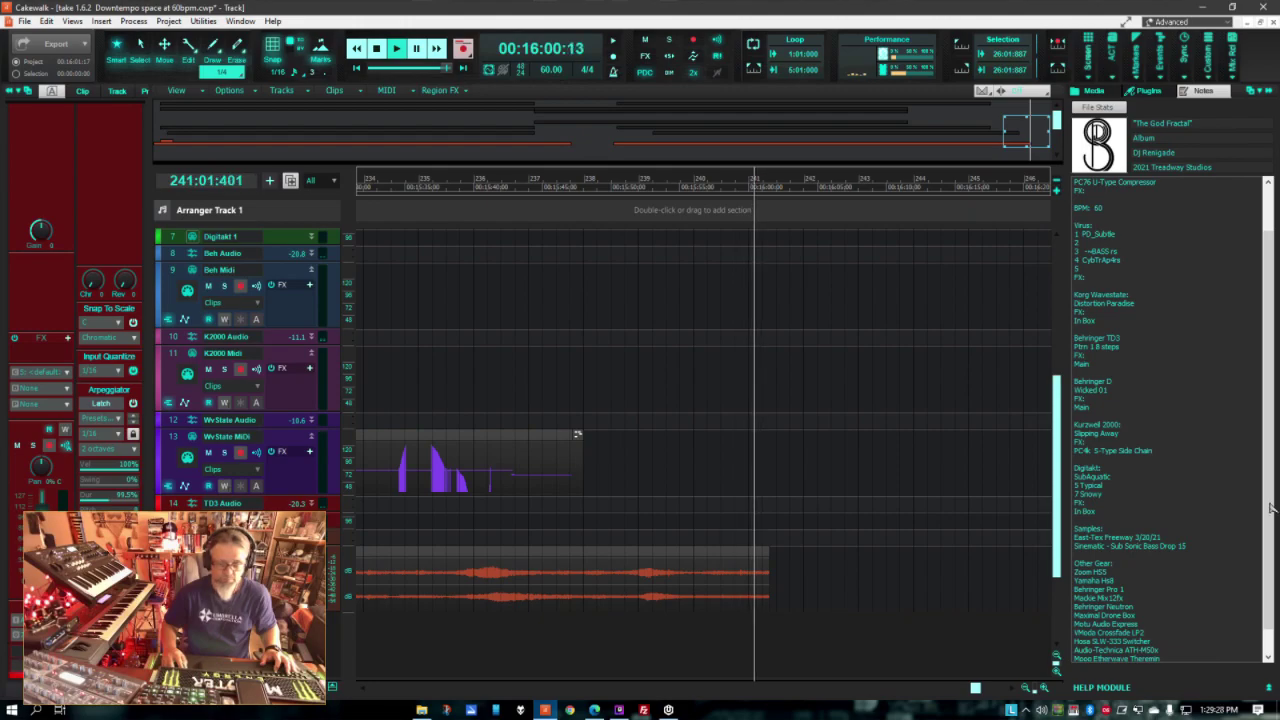
key("space")
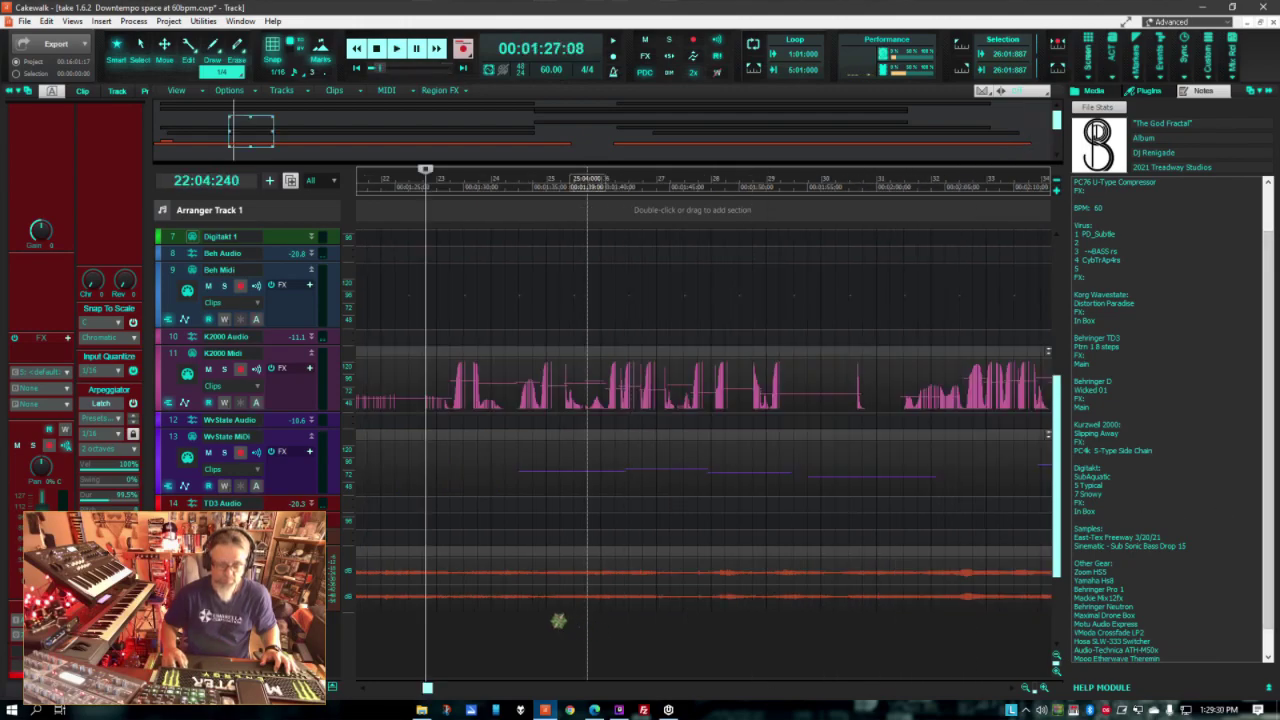
Step: Save the current project and return the playhead to the start of the timeline
key("ctrl+s")
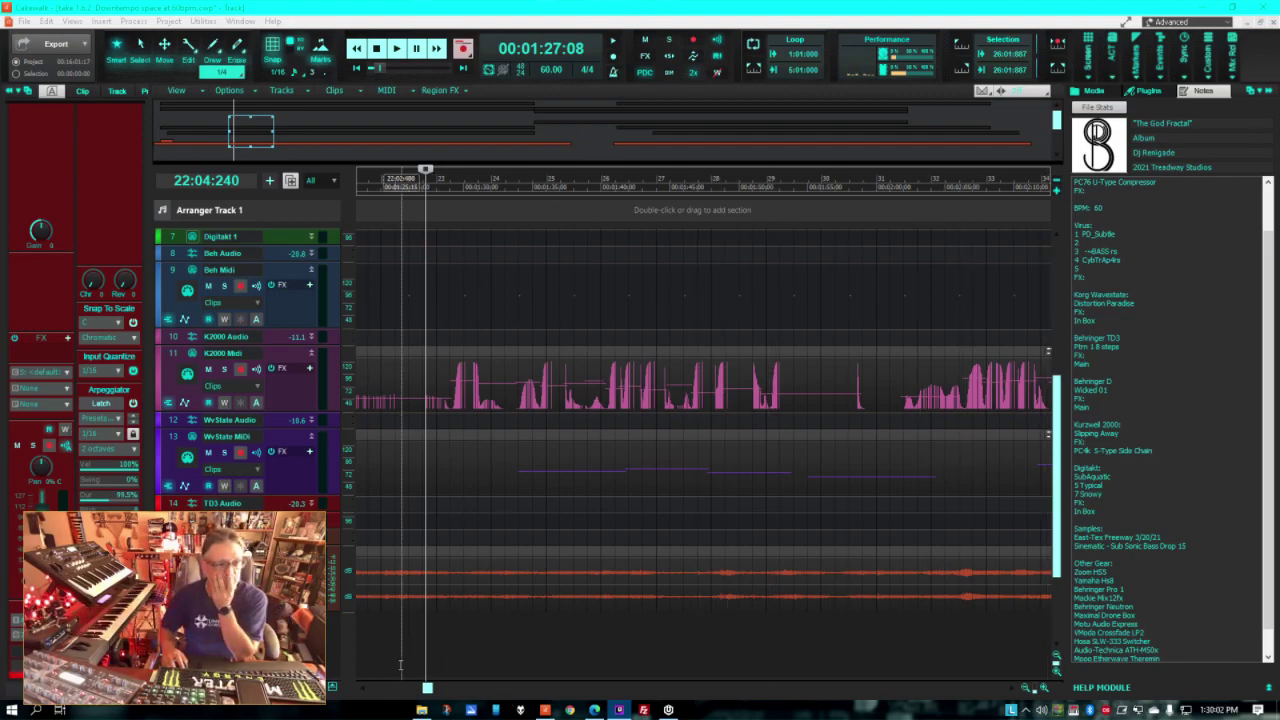
left_click(357, 68)
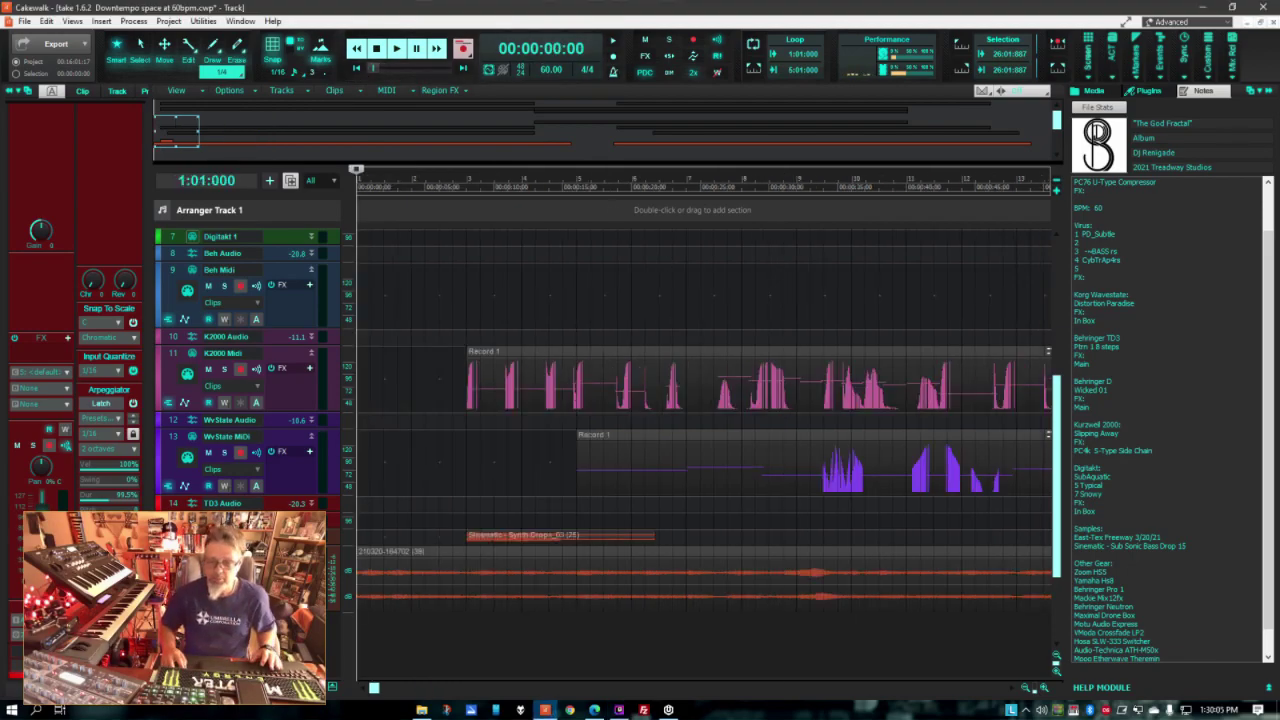
key("alt+Tab")
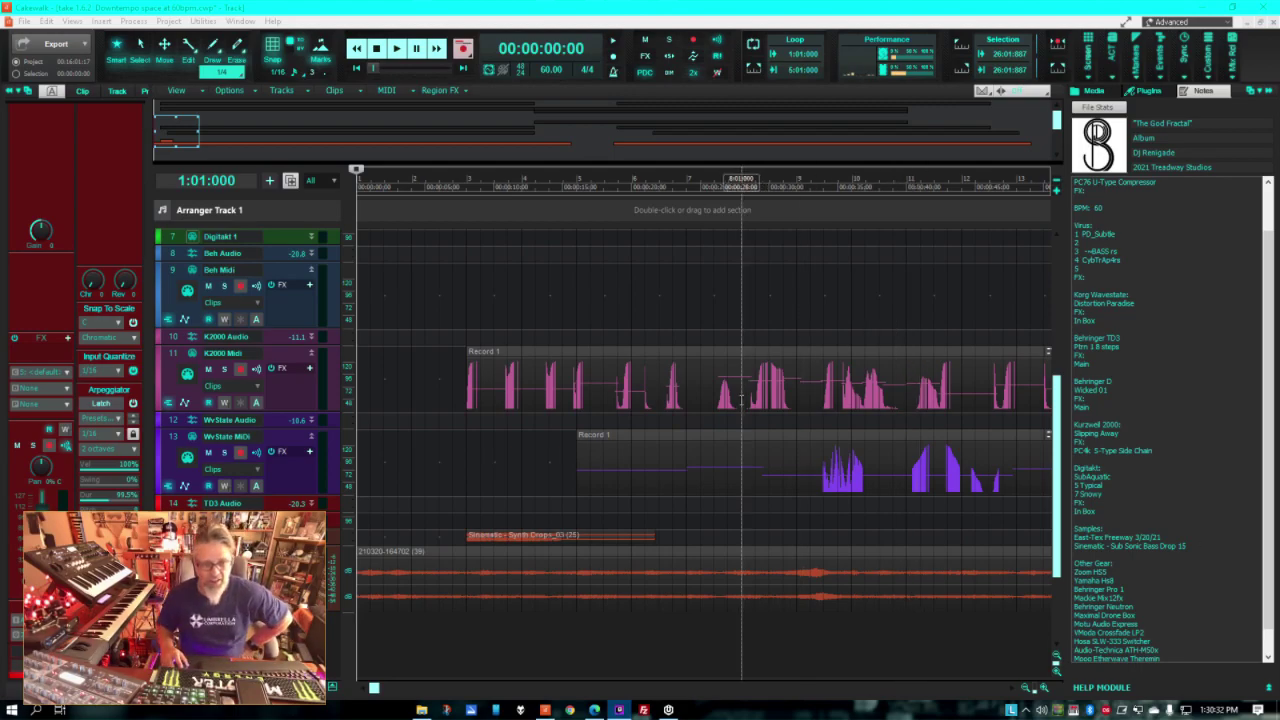
Step: Bring the lower tracks through East-Tex Freeway into view and play the project from the beginning
scroll(745, 400, "up", 5)
scroll(827, 405, "down", 3)
scroll(840, 337, "down", 2)
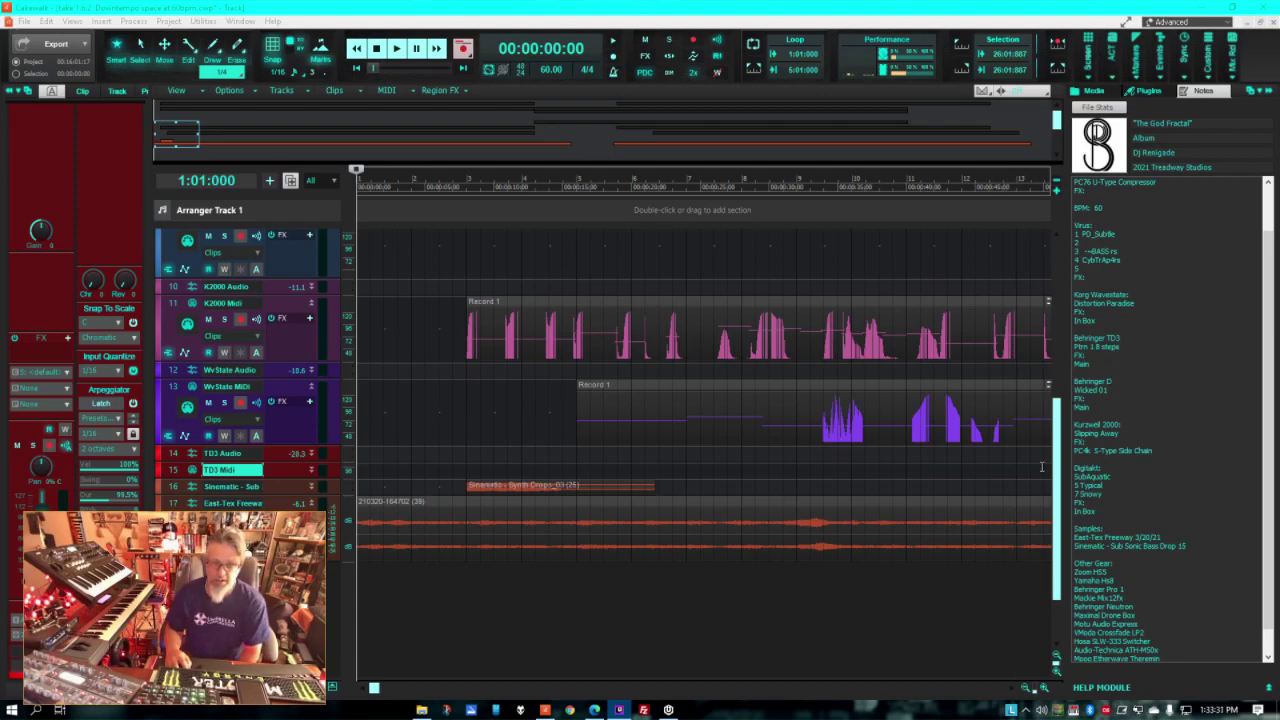
left_click(969, 624)
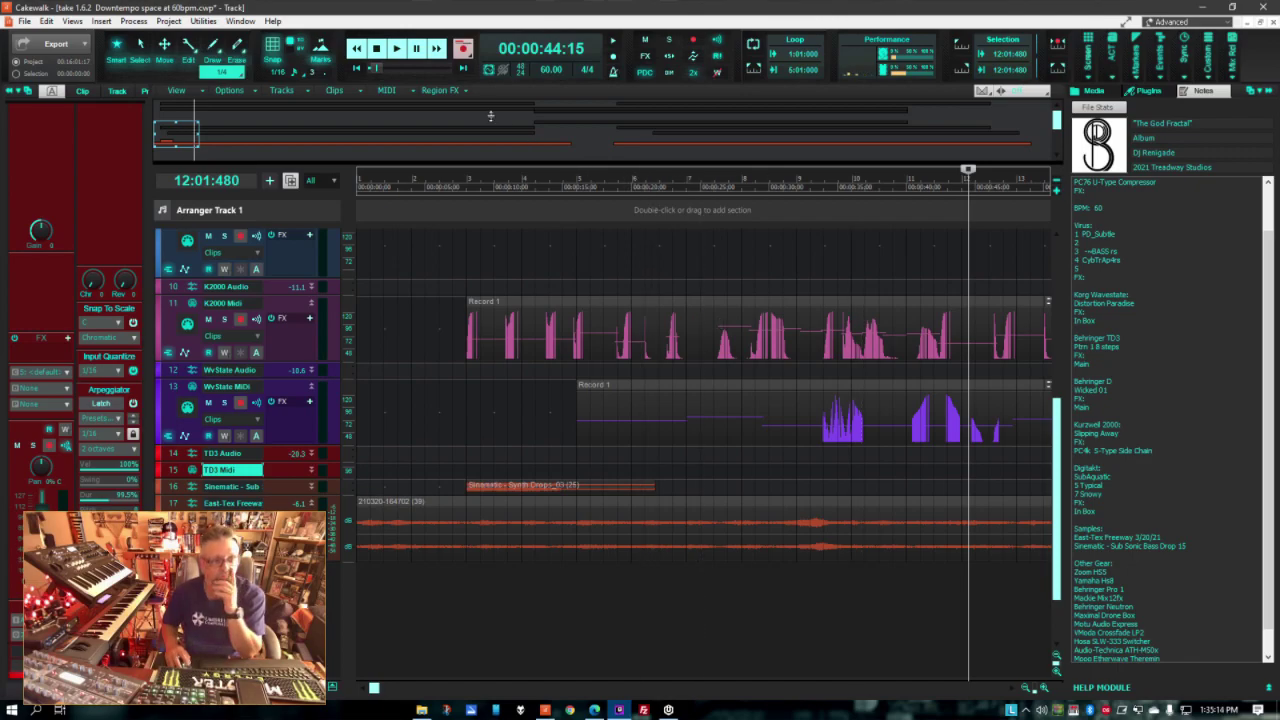
left_click(366, 67)
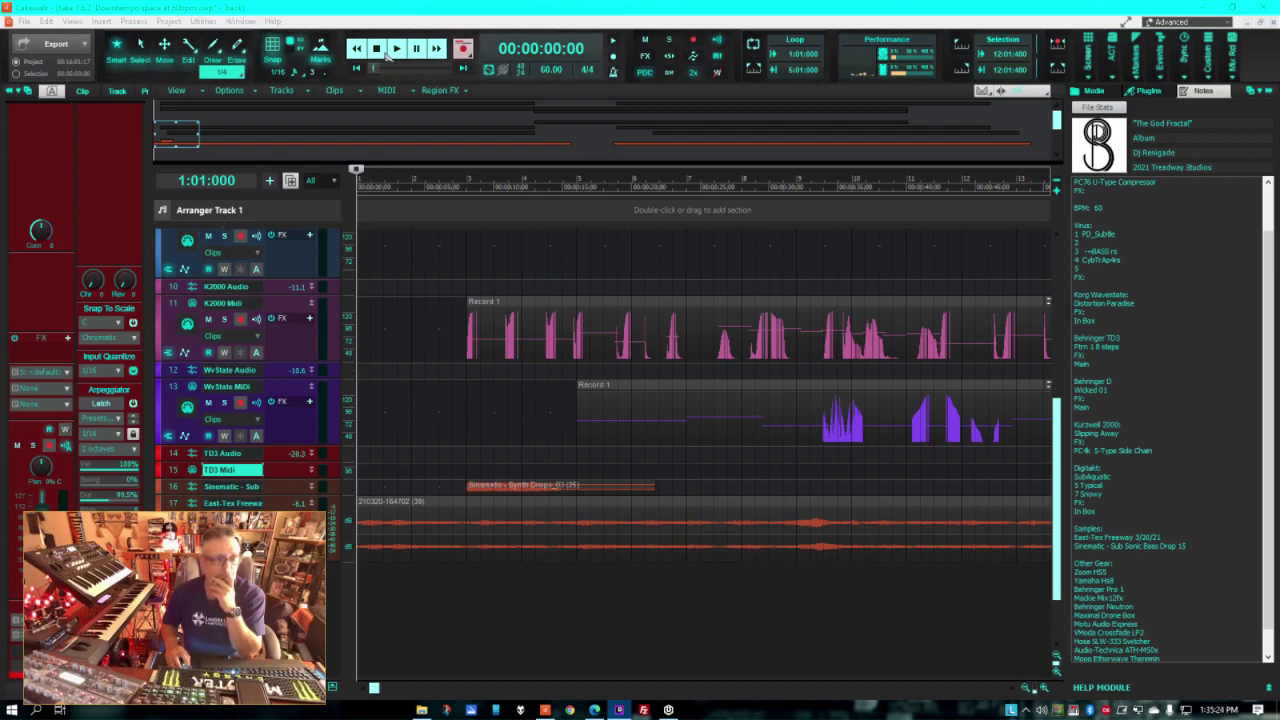
left_click(396, 62)
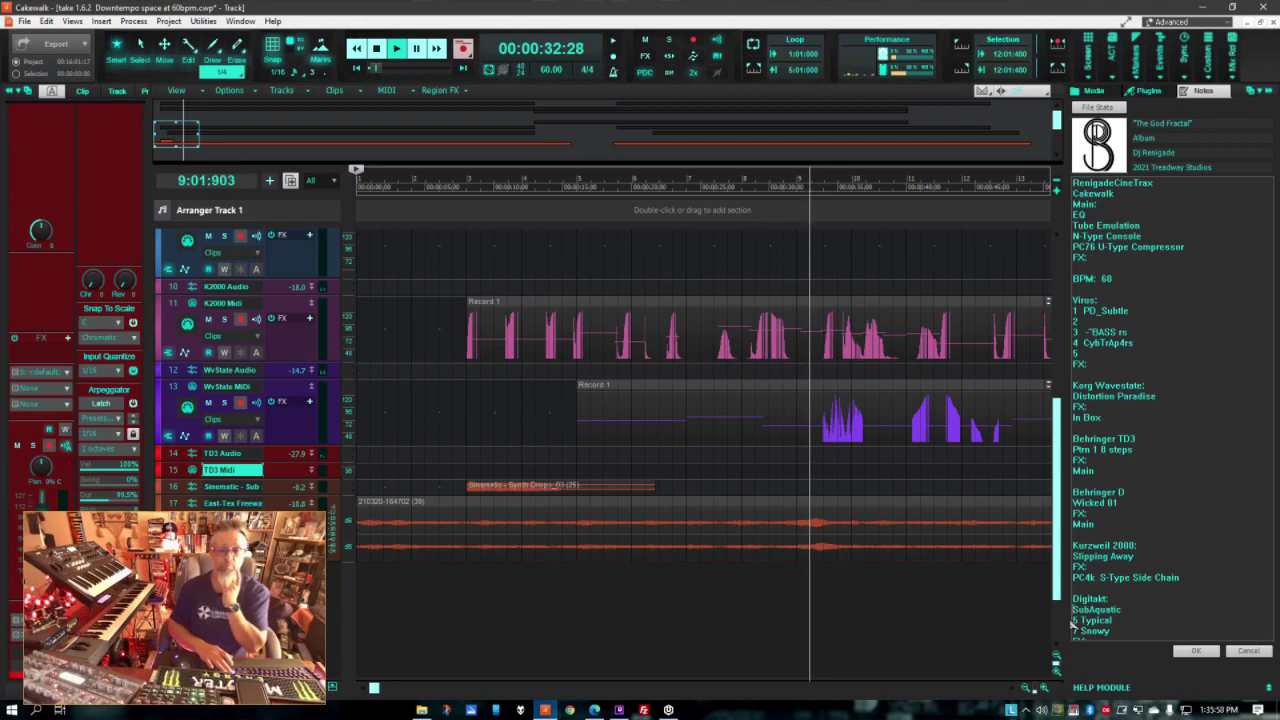
Step: Add the lines "TomBak Bass" and "2 SD1 Fella" below SubAquatic in the Digitakt section of the project notes
key("Return")
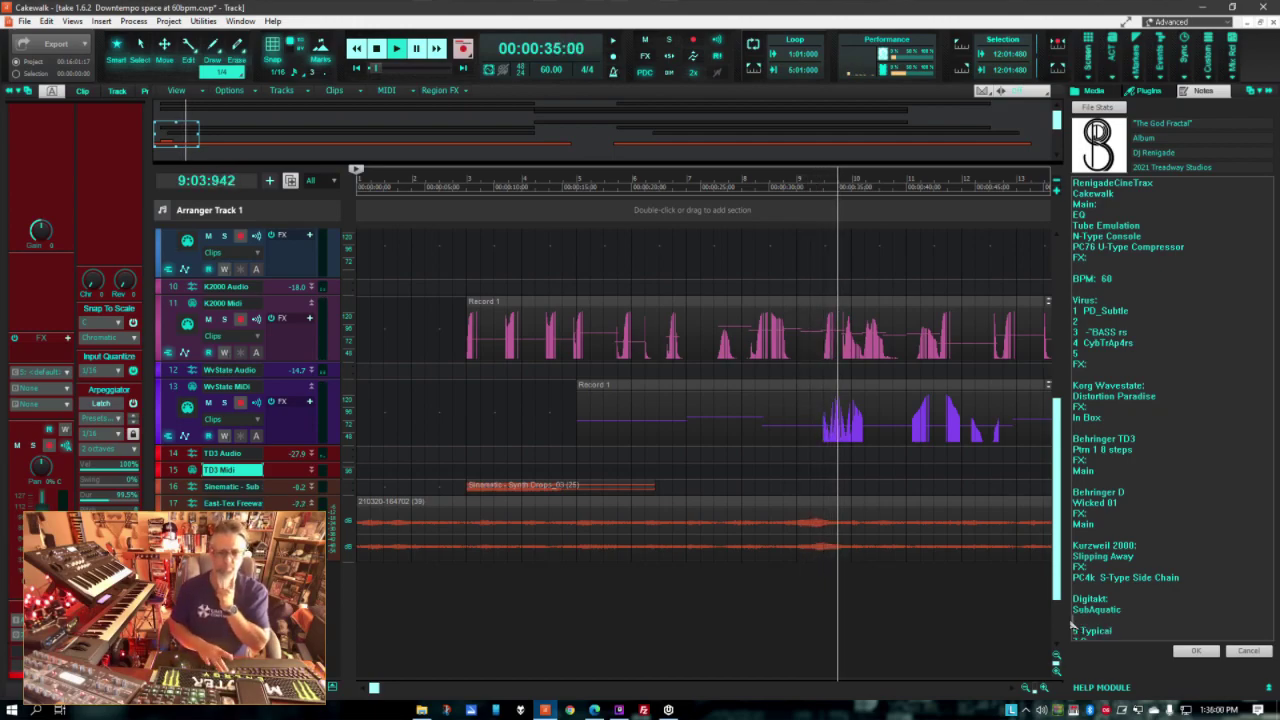
type("Tr")
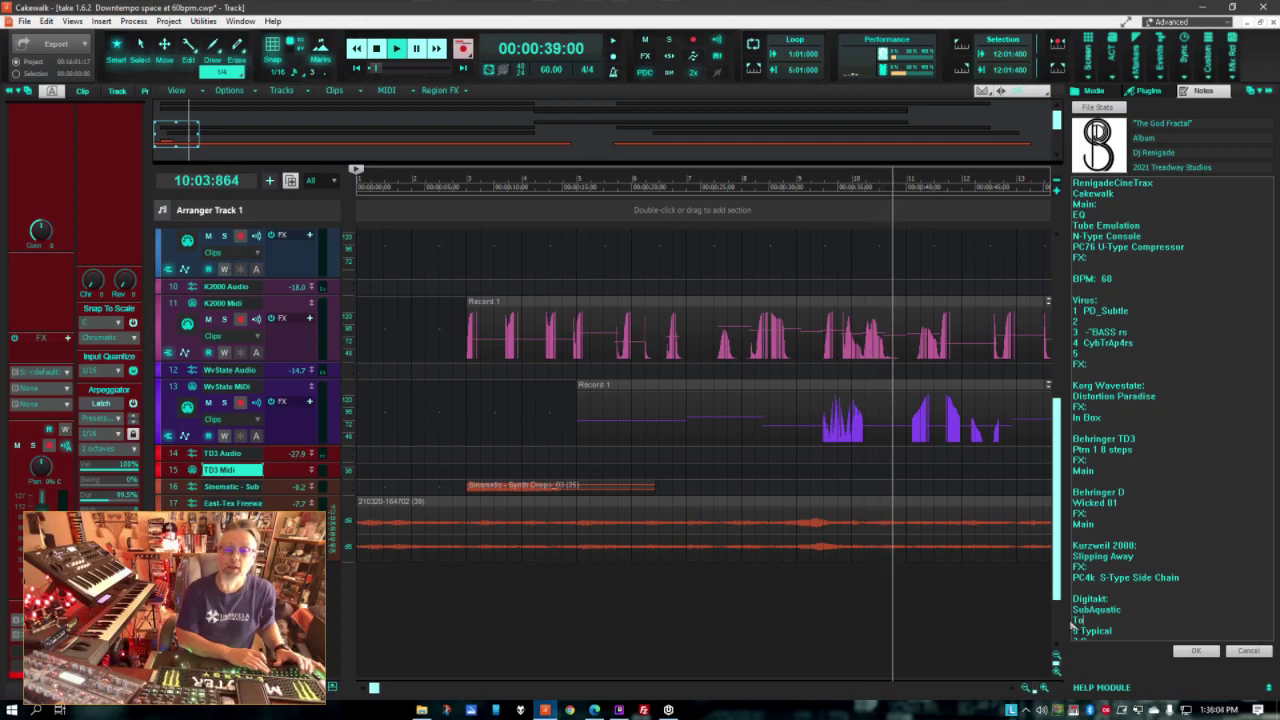
type("mBa")
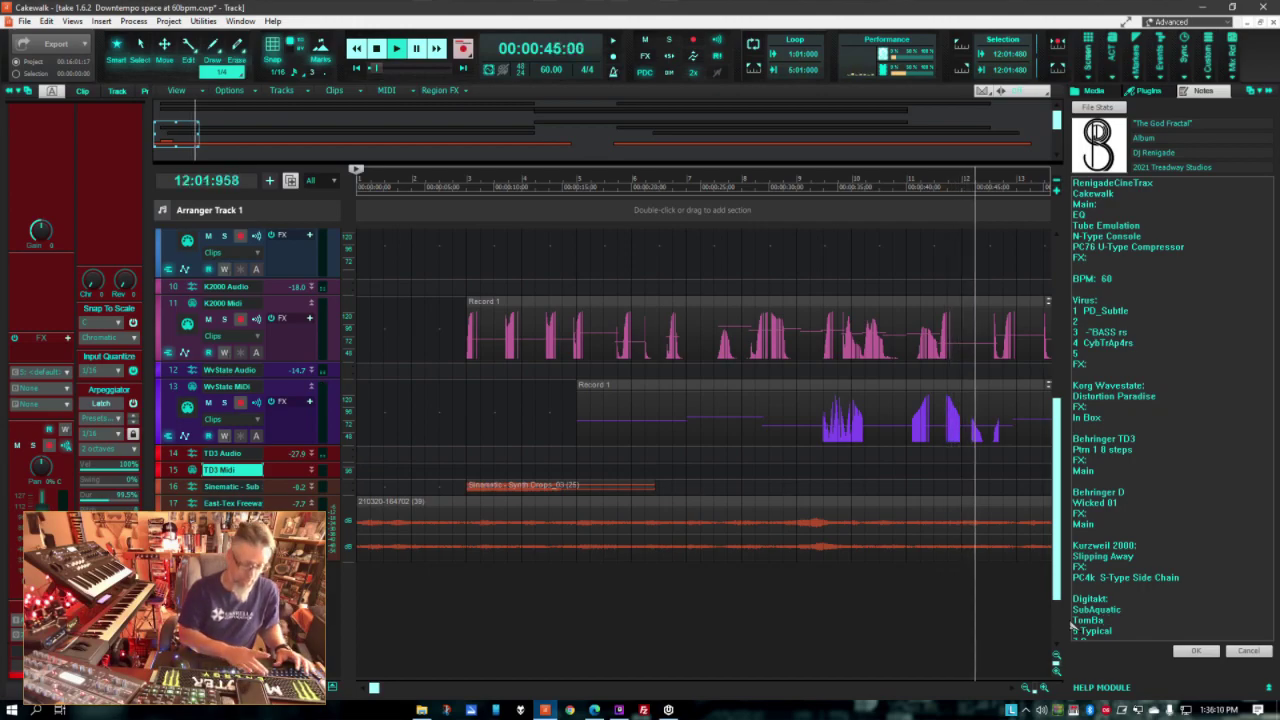
key("BackSpace")
type("ak")
type(" B")
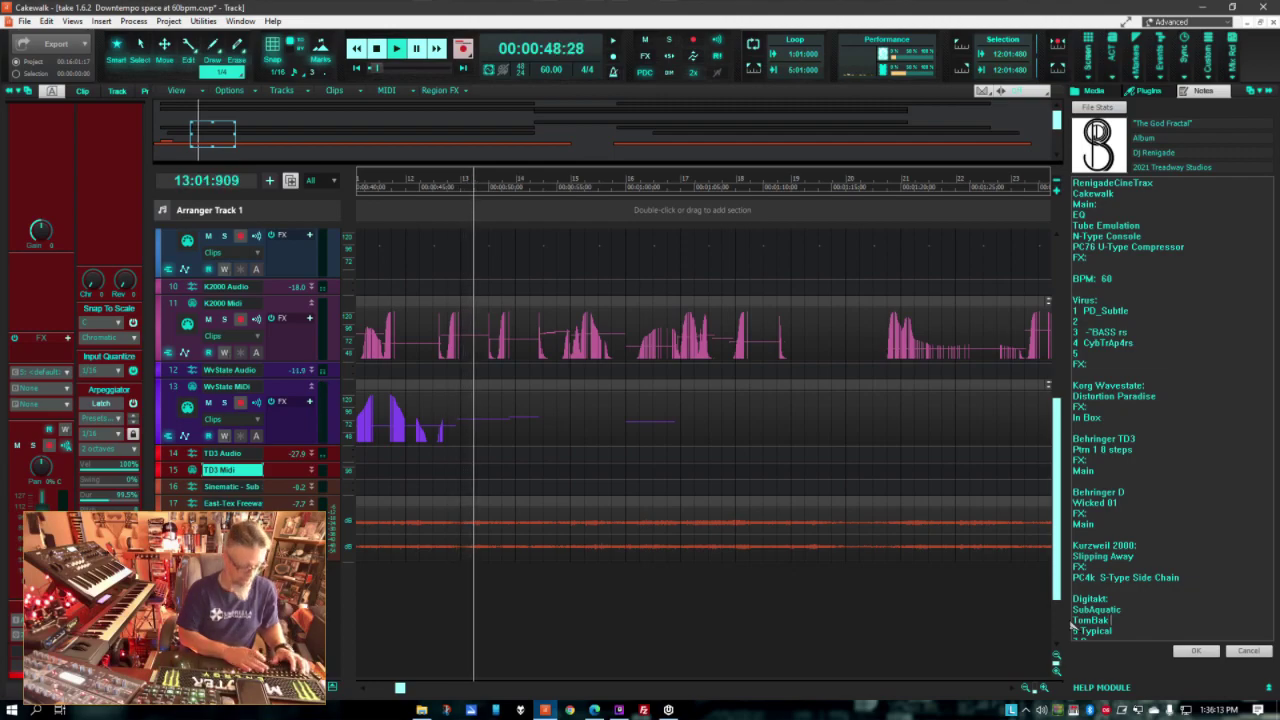
type("ass 2 S")
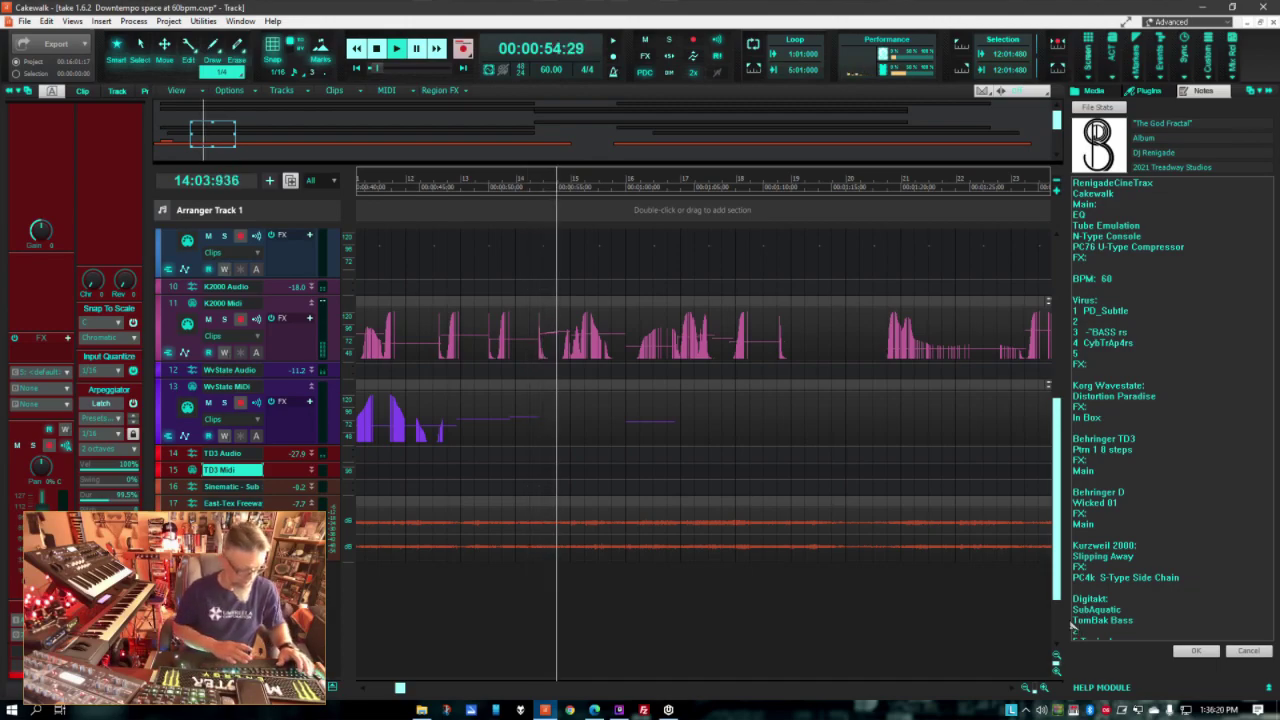
type("D1")
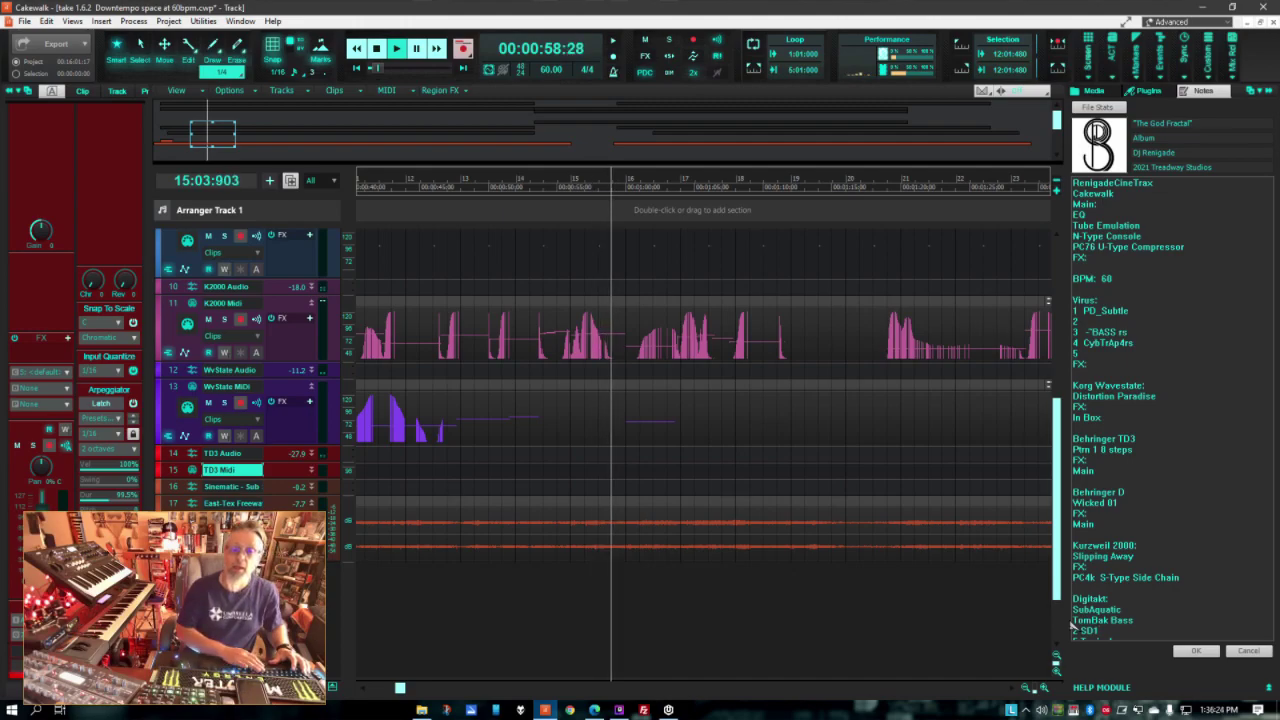
type(" Fella")
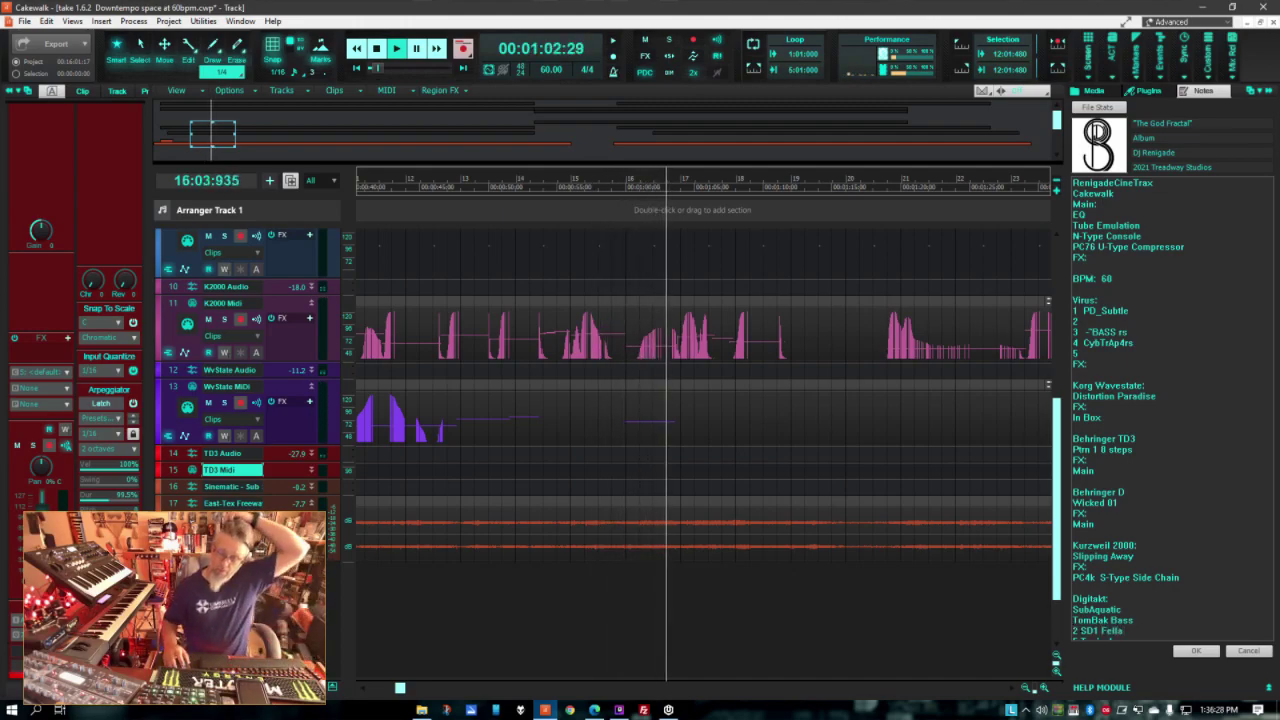
Step: Insert the line "4 Anasine" above "5 Typical" in the Digitakt notes and apply the edit
left_click(1165, 622)
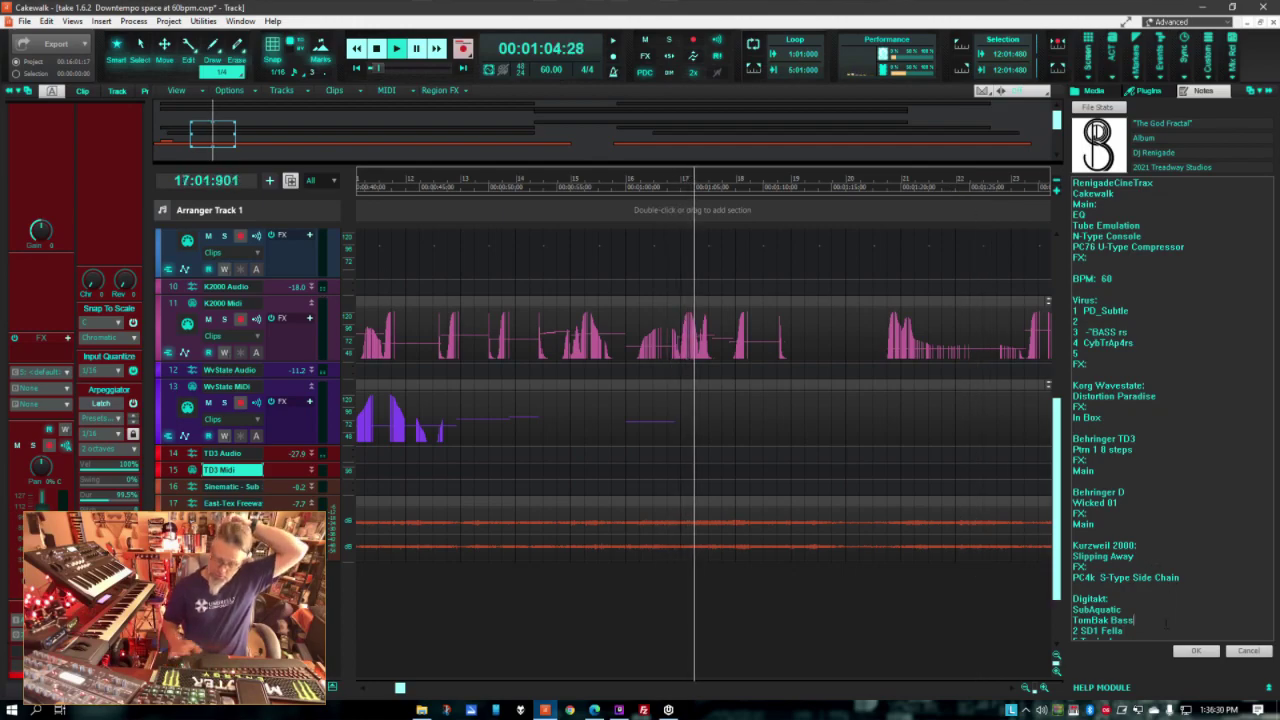
scroll(1165, 625, "down", 1)
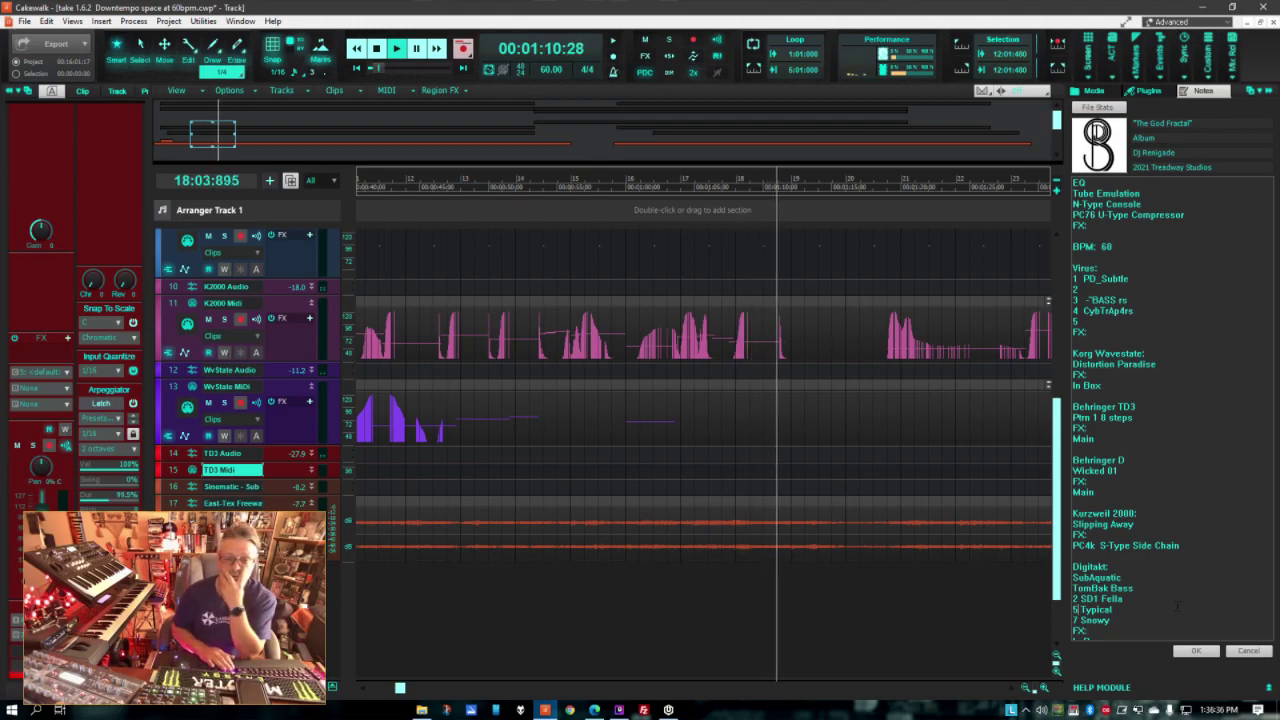
key("Return")
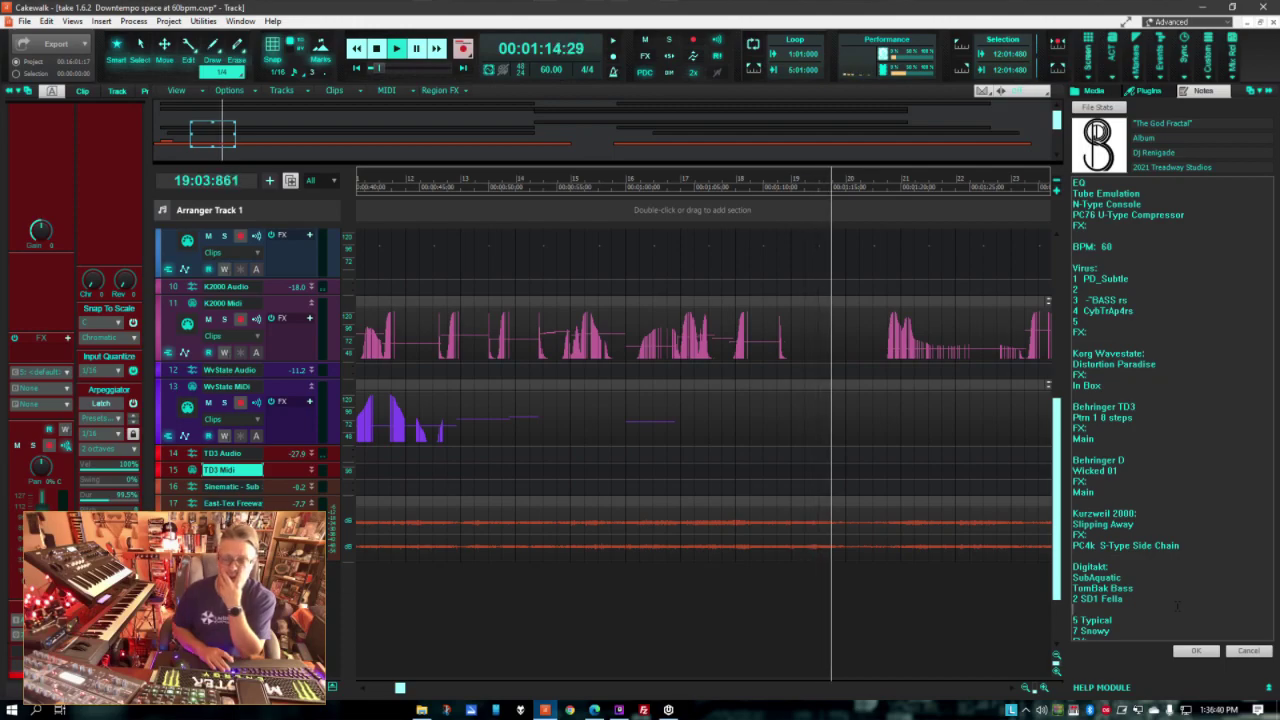
type("Ana")
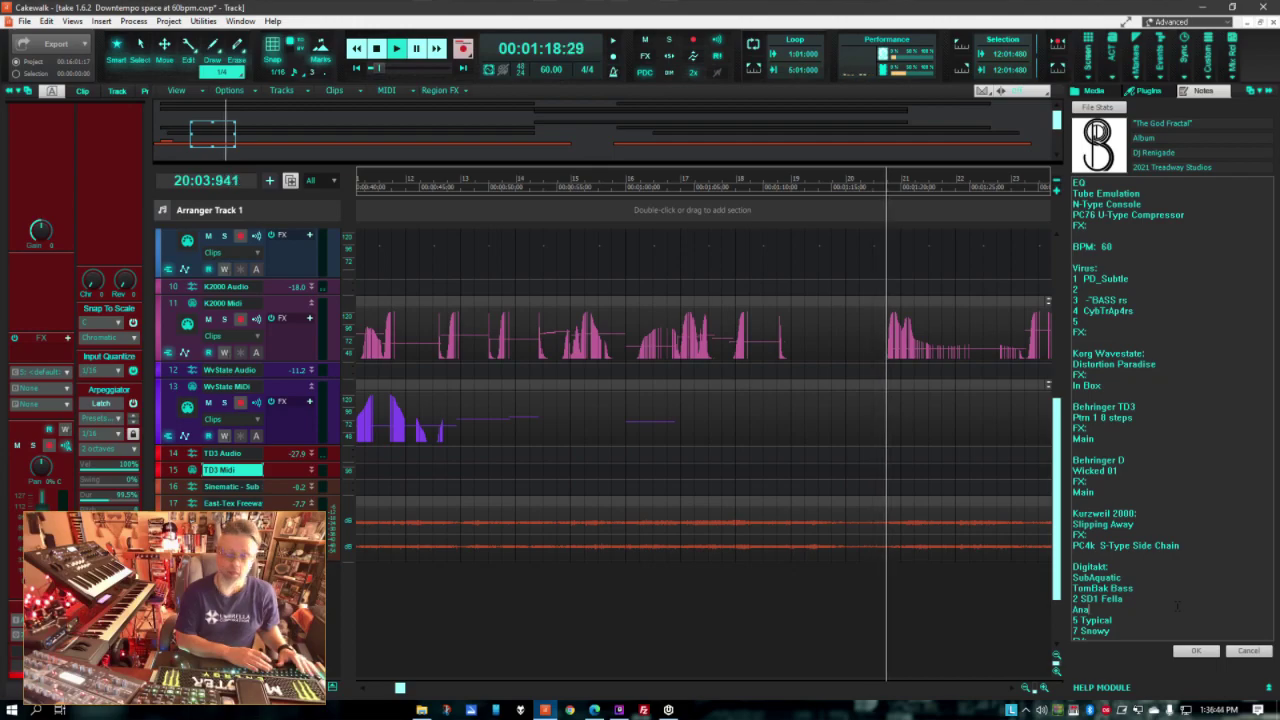
type("sine")
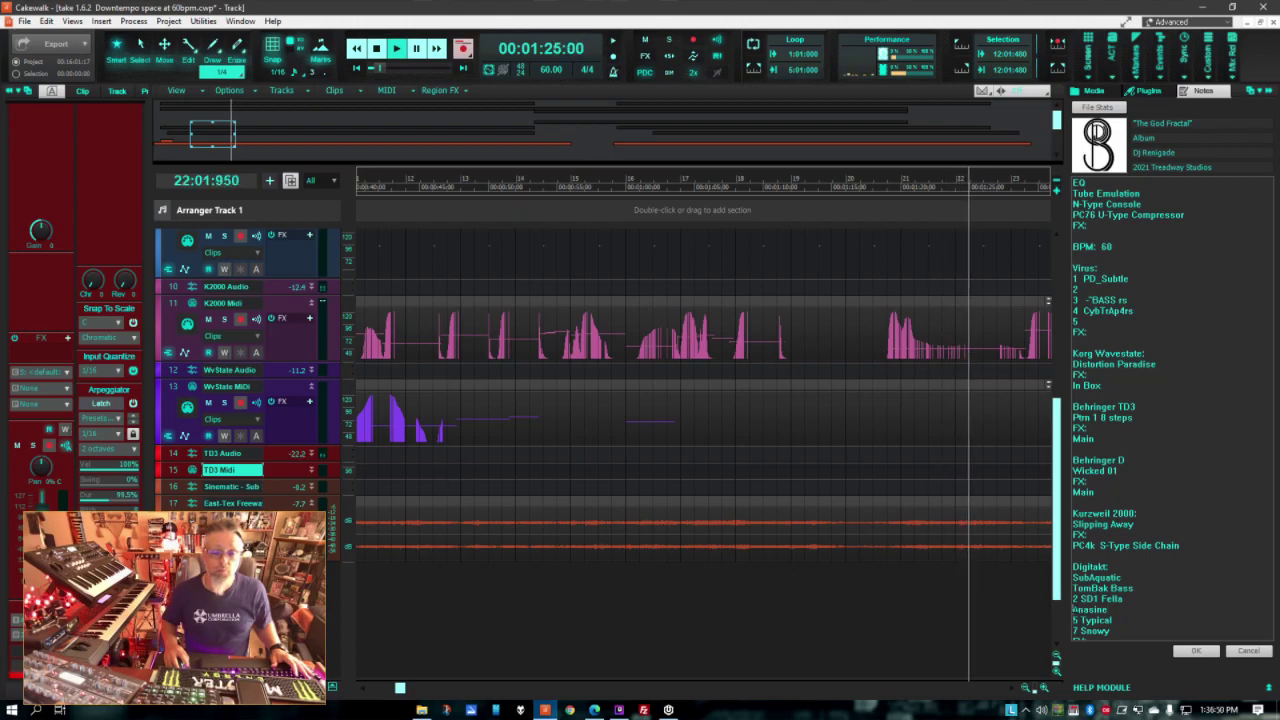
type("4")
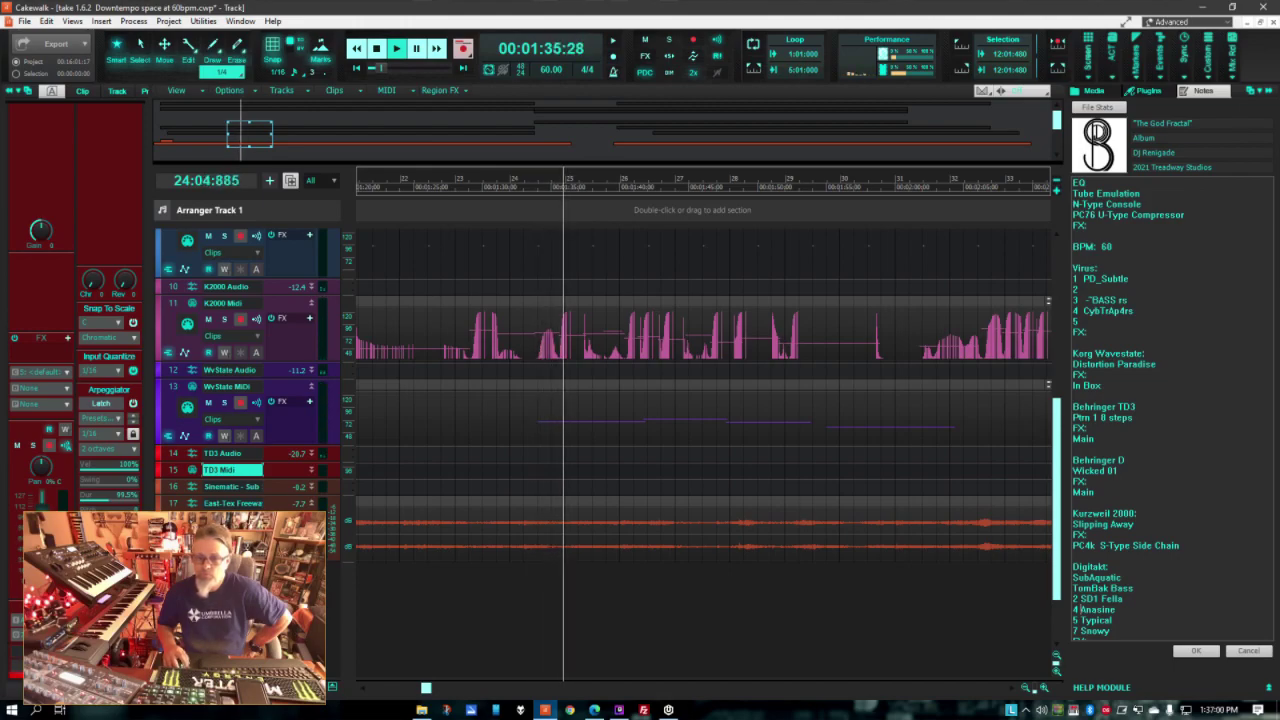
left_click(1196, 651)
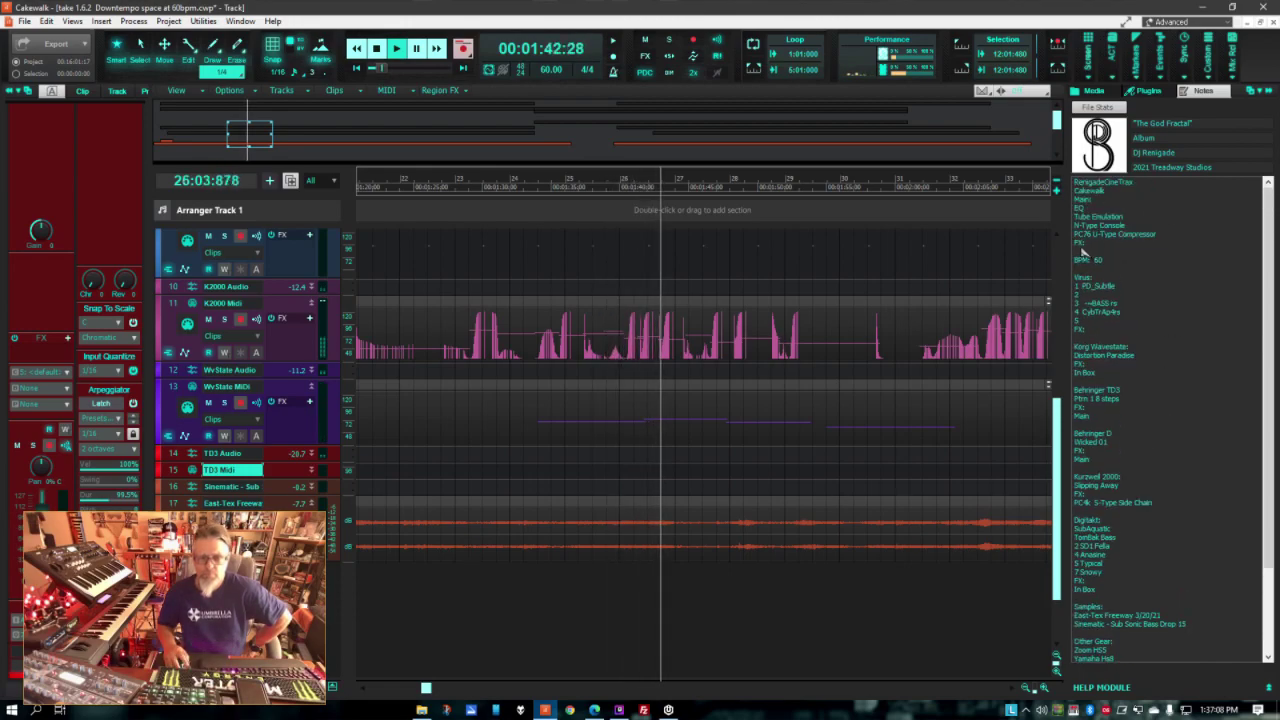
Step: Add "Space" in quotation marks and "Breverb2 [Wash 80s90s ver 1]" as lines under the Main section's FX in the project notes
left_click(1086, 252)
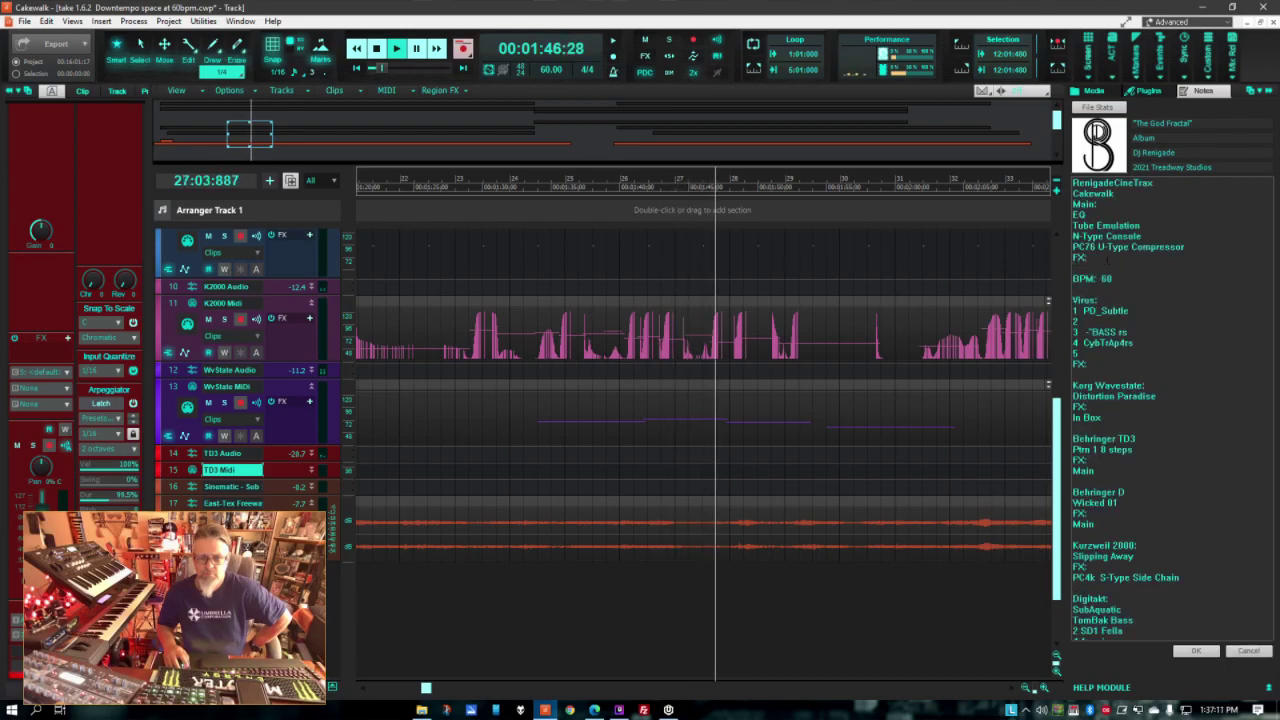
type("\"Space")
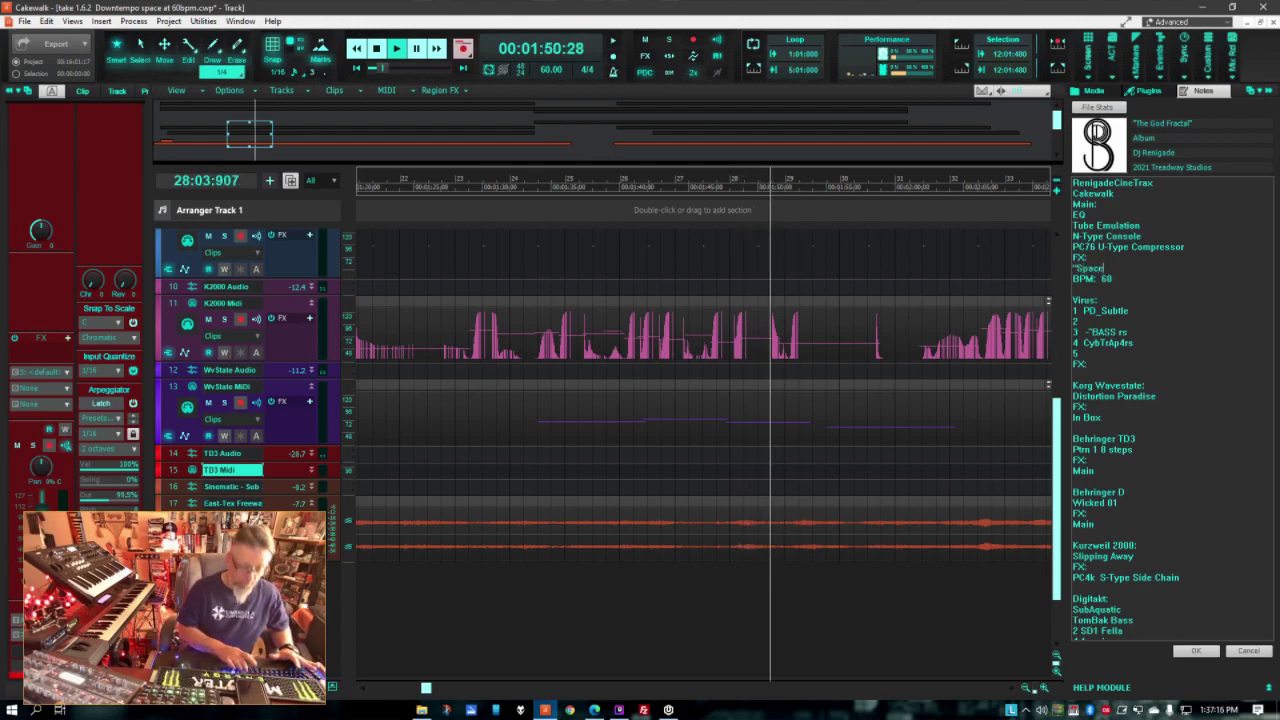
type("\"")
key("Return")
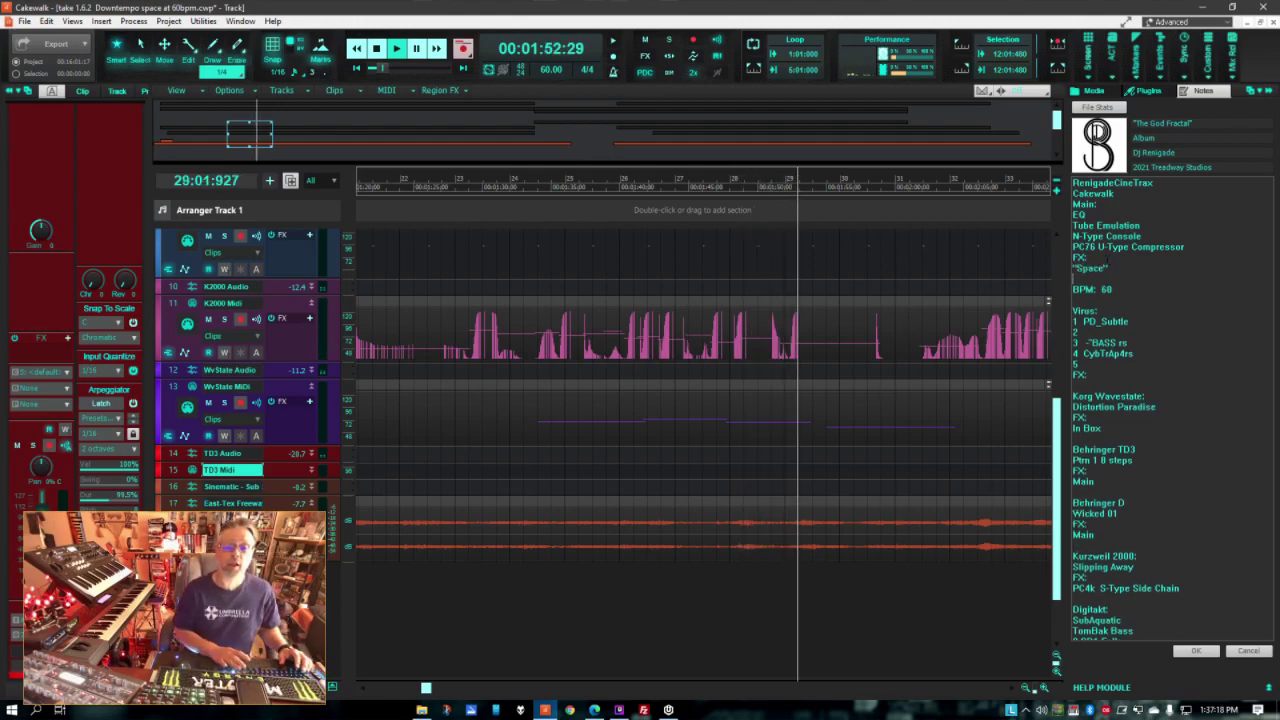
type("Bej")
type("eve")
type("r")
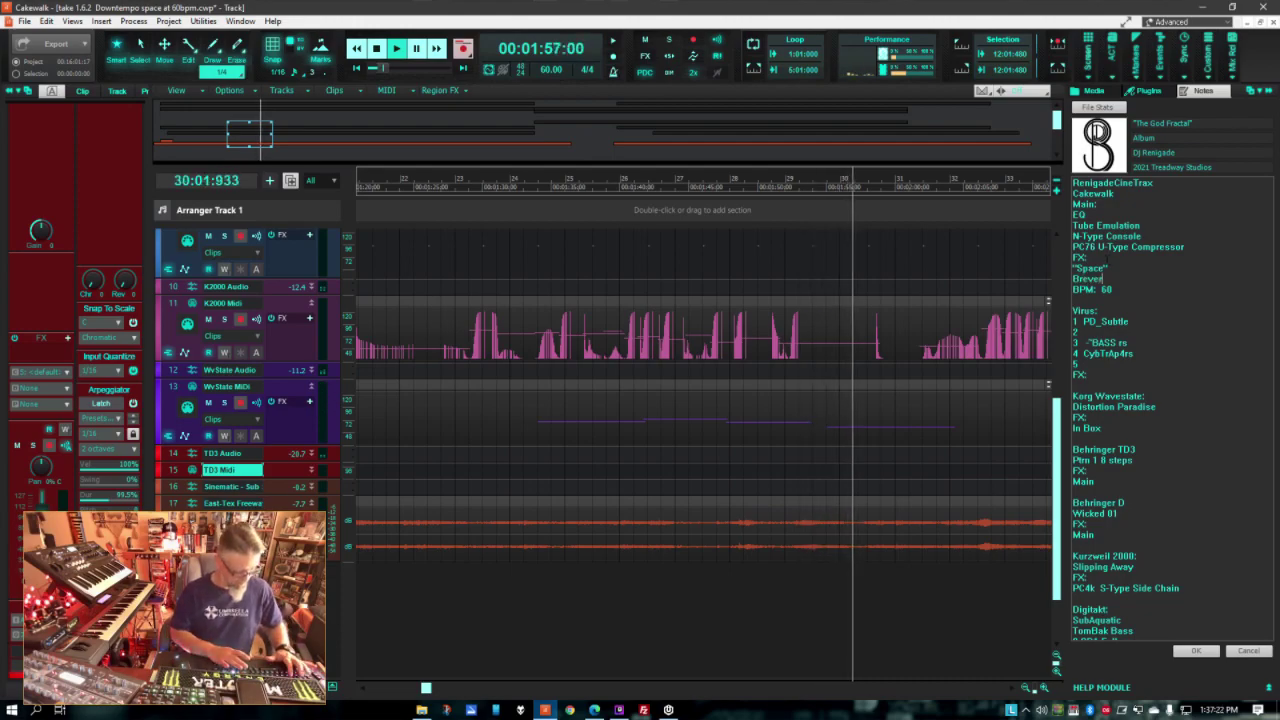
type("b2")
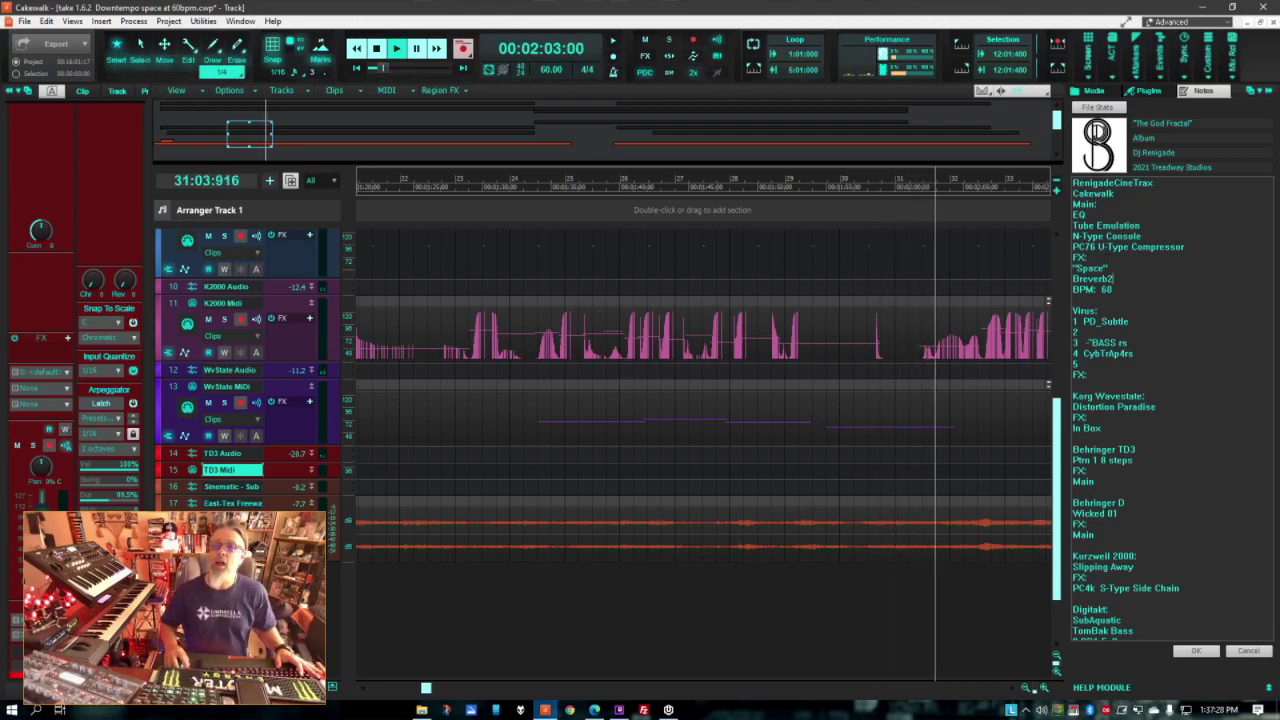
key("Escape")
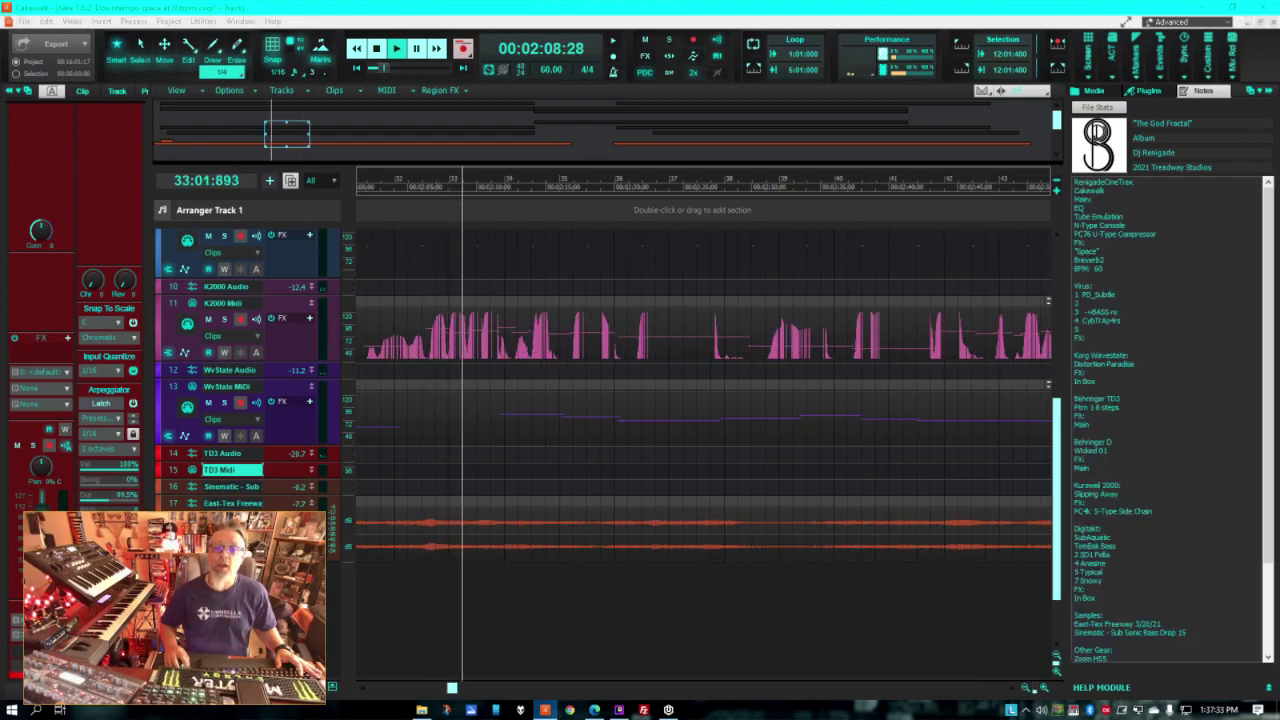
double_click(1186, 300)
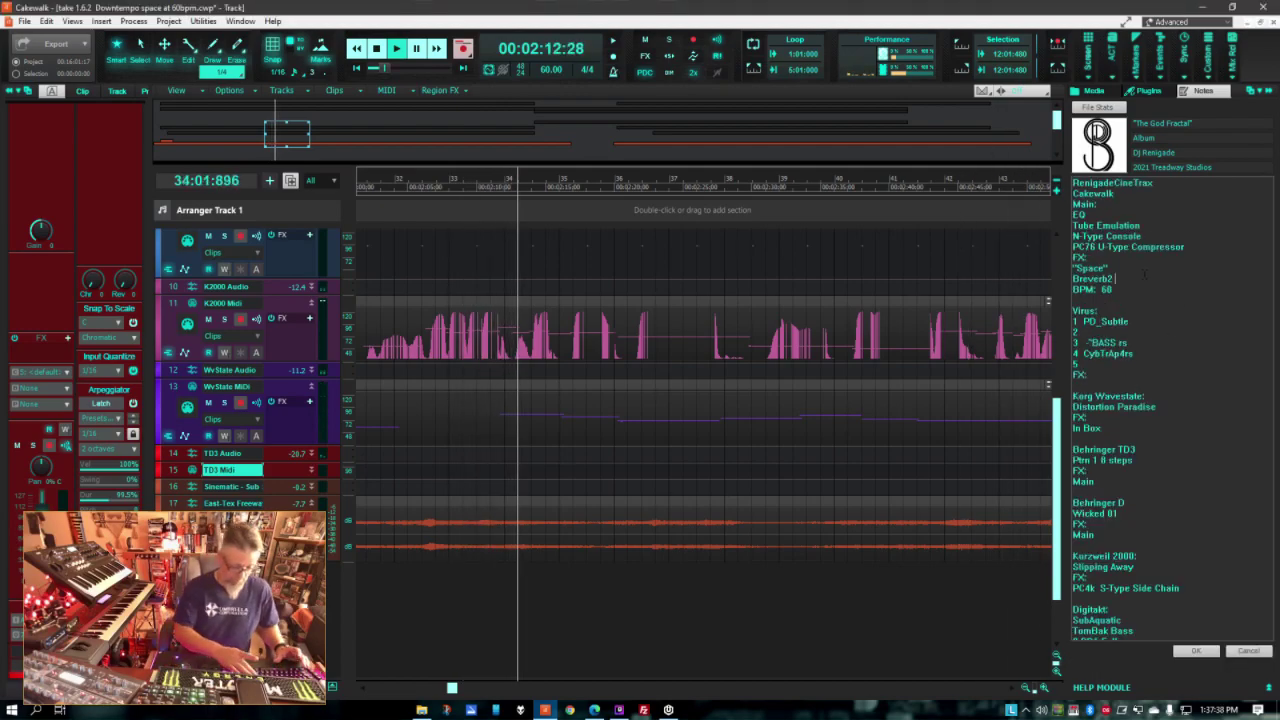
type("[Wash 80s90s ver 1*]")
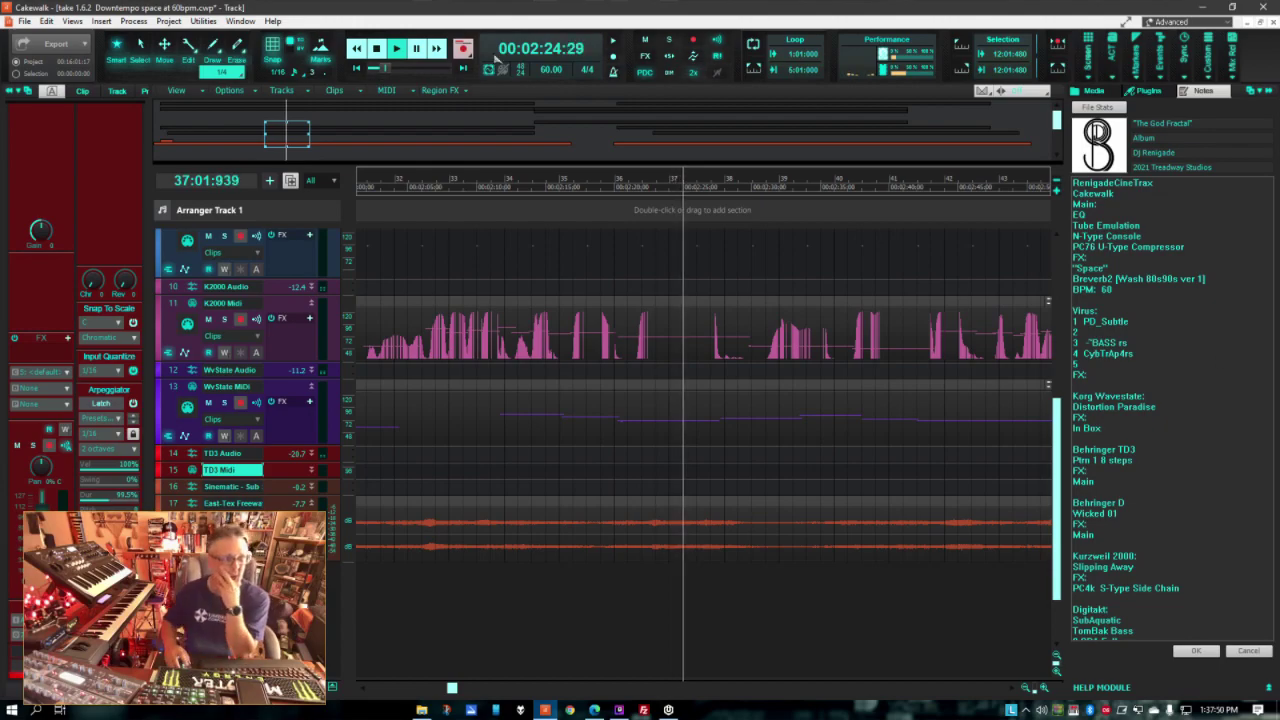
Step: Save the project as a new version named take 1.6.3 Downtempo space at 60bpm.cwp in the take 1 folder
left_click(23, 21)
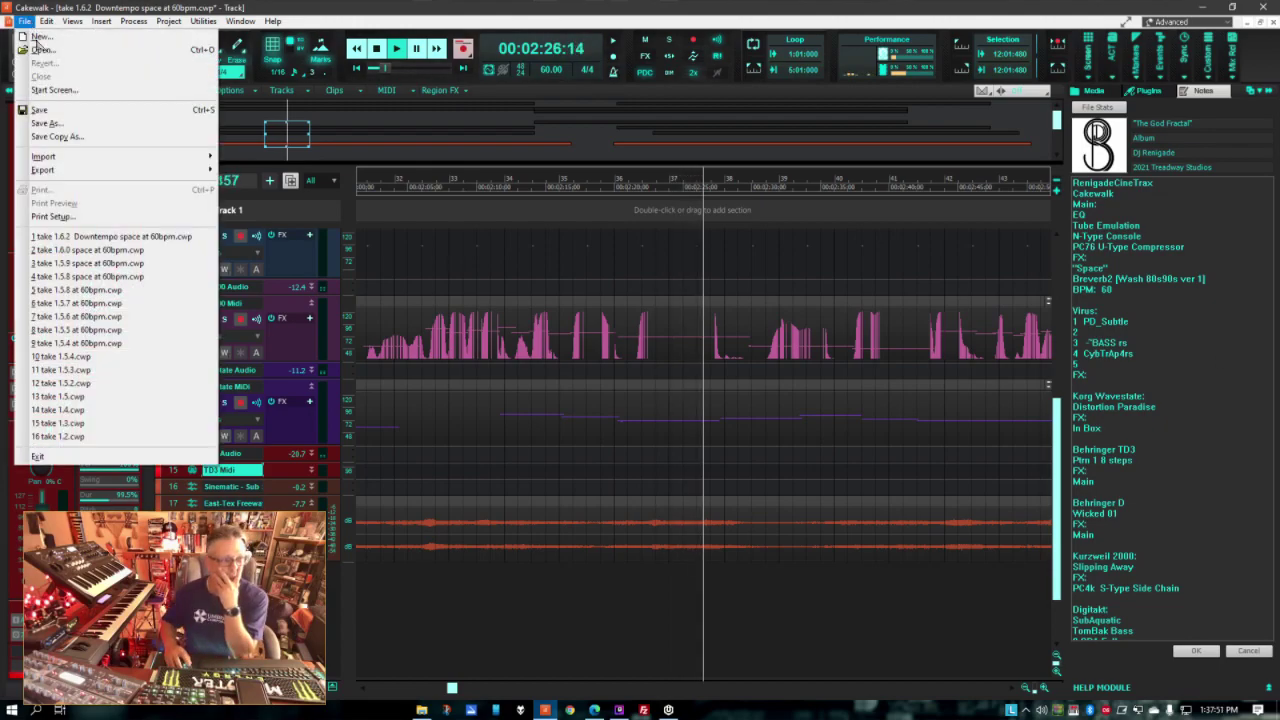
left_click(71, 123)
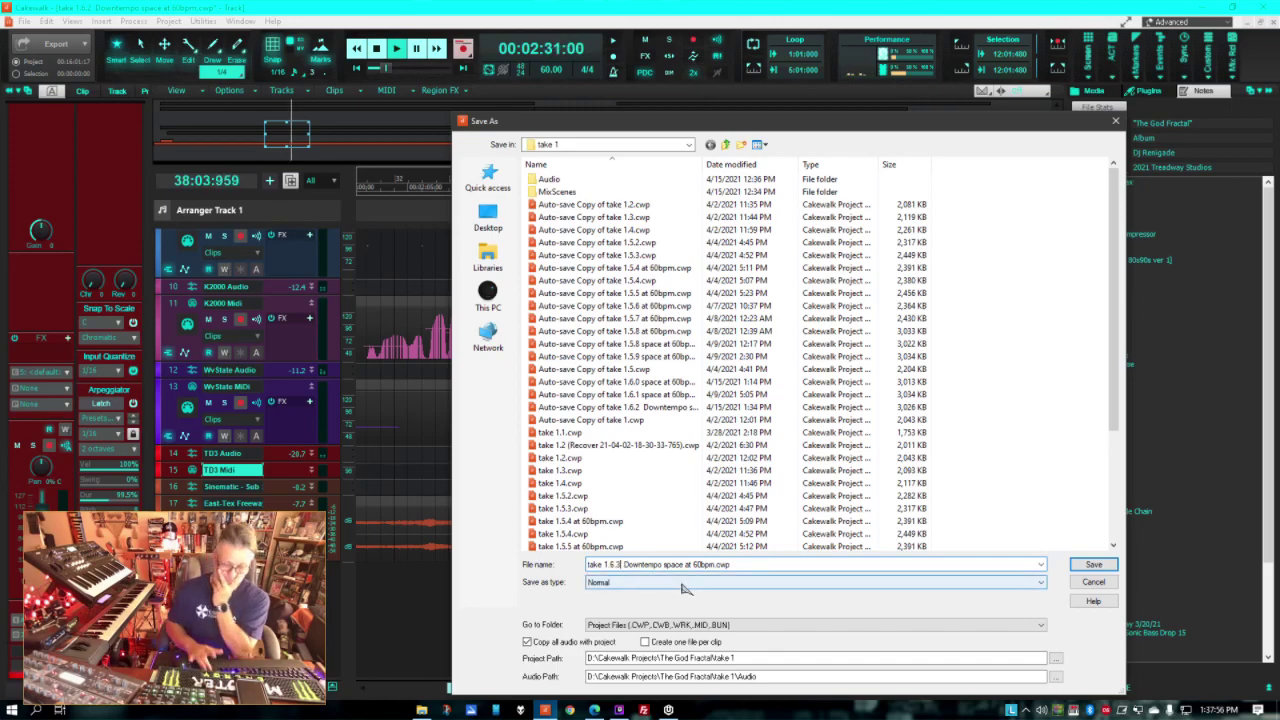
left_click(1093, 565)
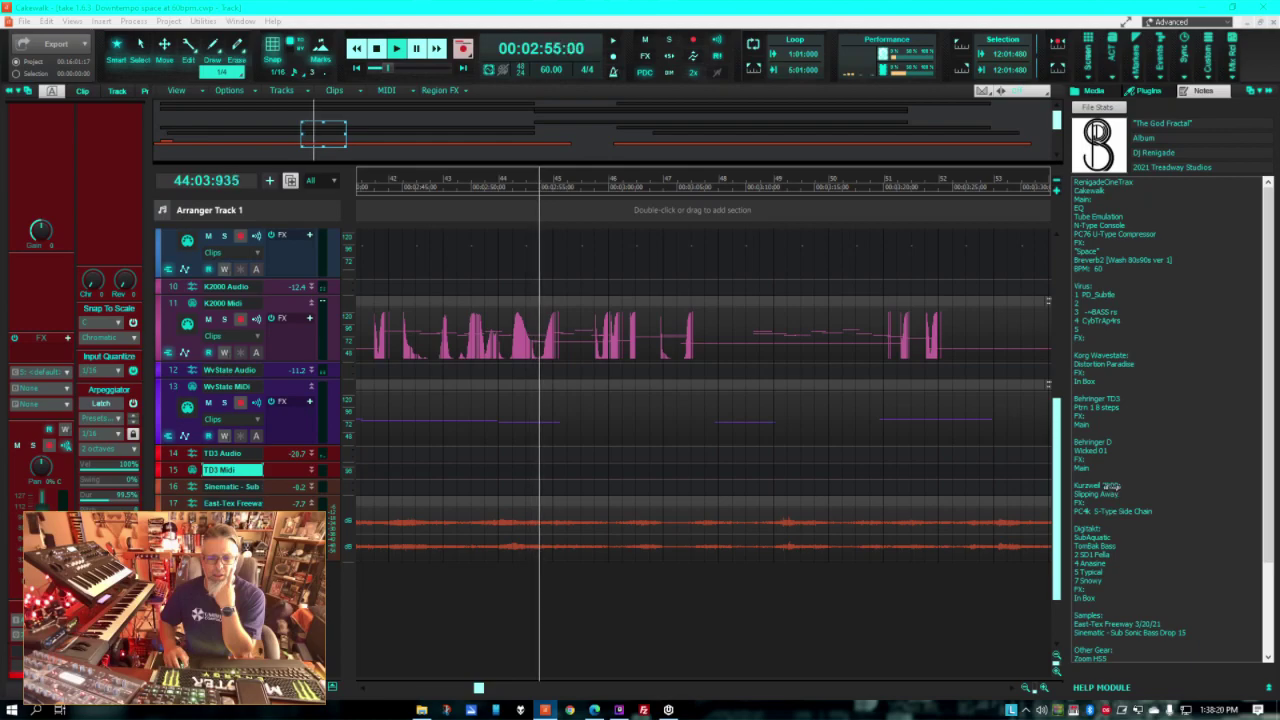
Step: Change the pattern line in the Behringer TD3 section of the project notes to "Ptrn 4 [8 steps]"
double_click(1118, 537)
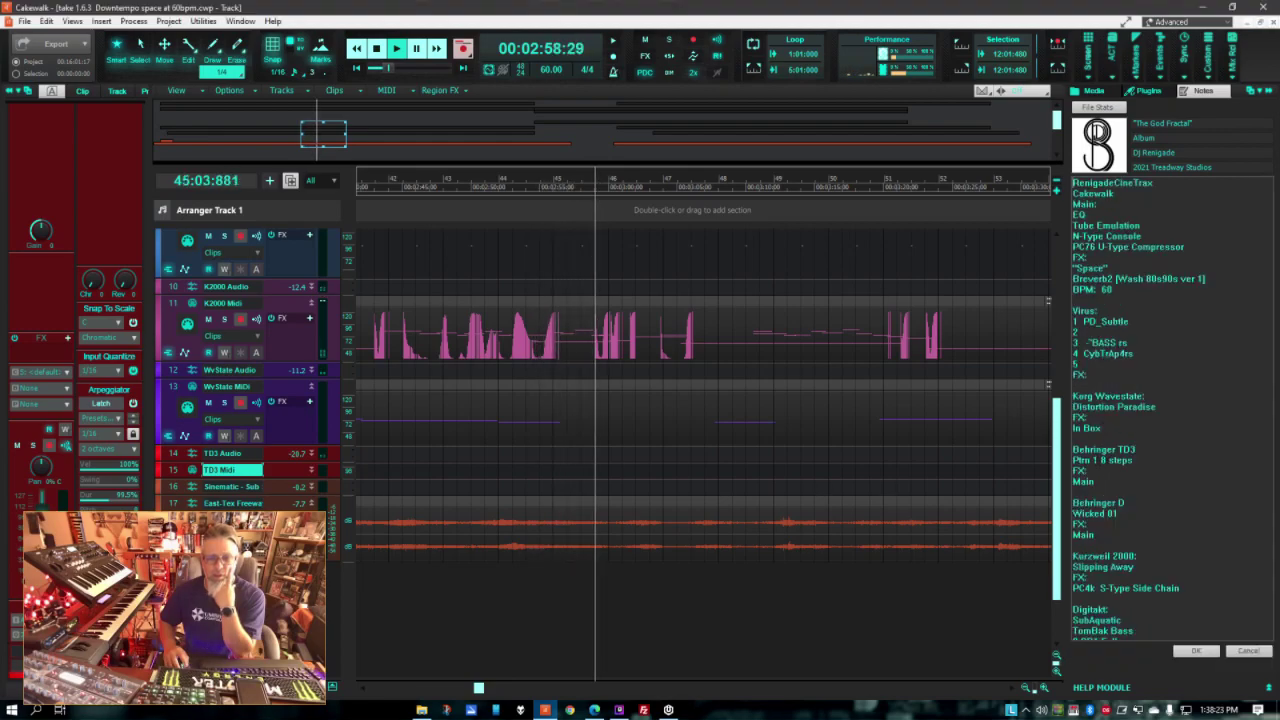
key("BackSpace")
key("BackSpace")
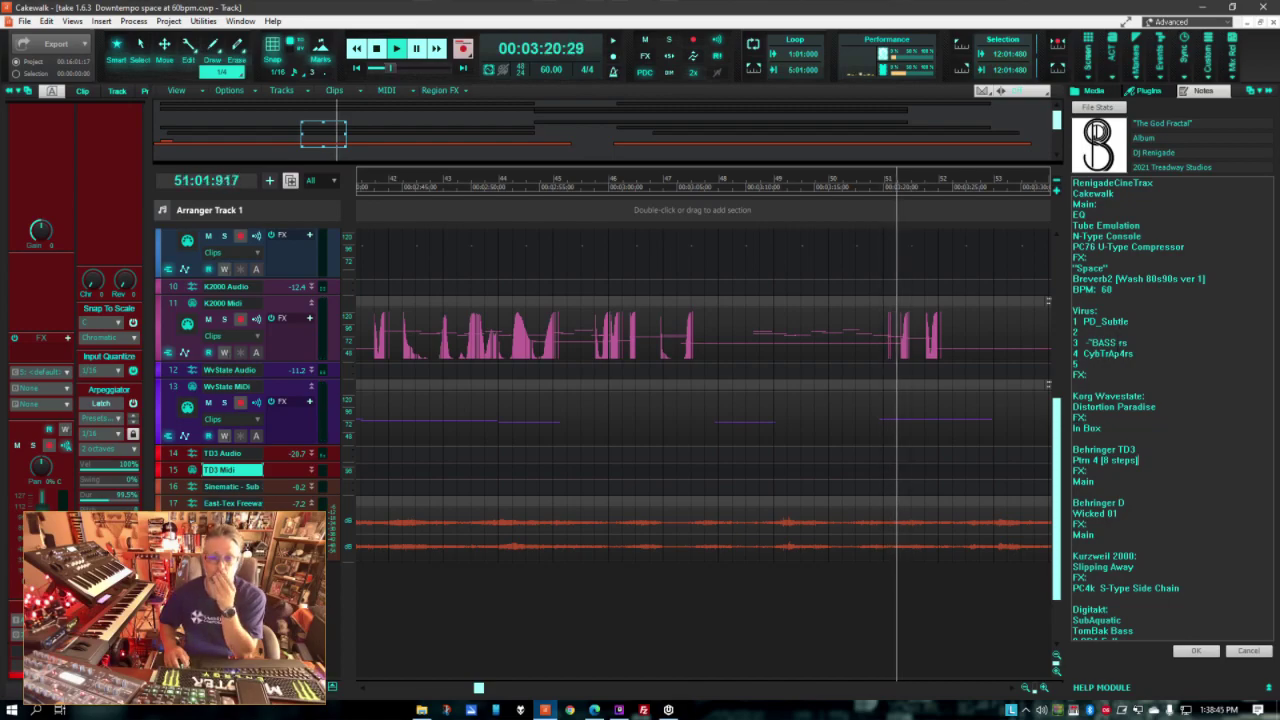
Step: Add the line "In Box" under the Virus section's FX in the project notes and apply the edit
left_click(1107, 376)
key("Return")
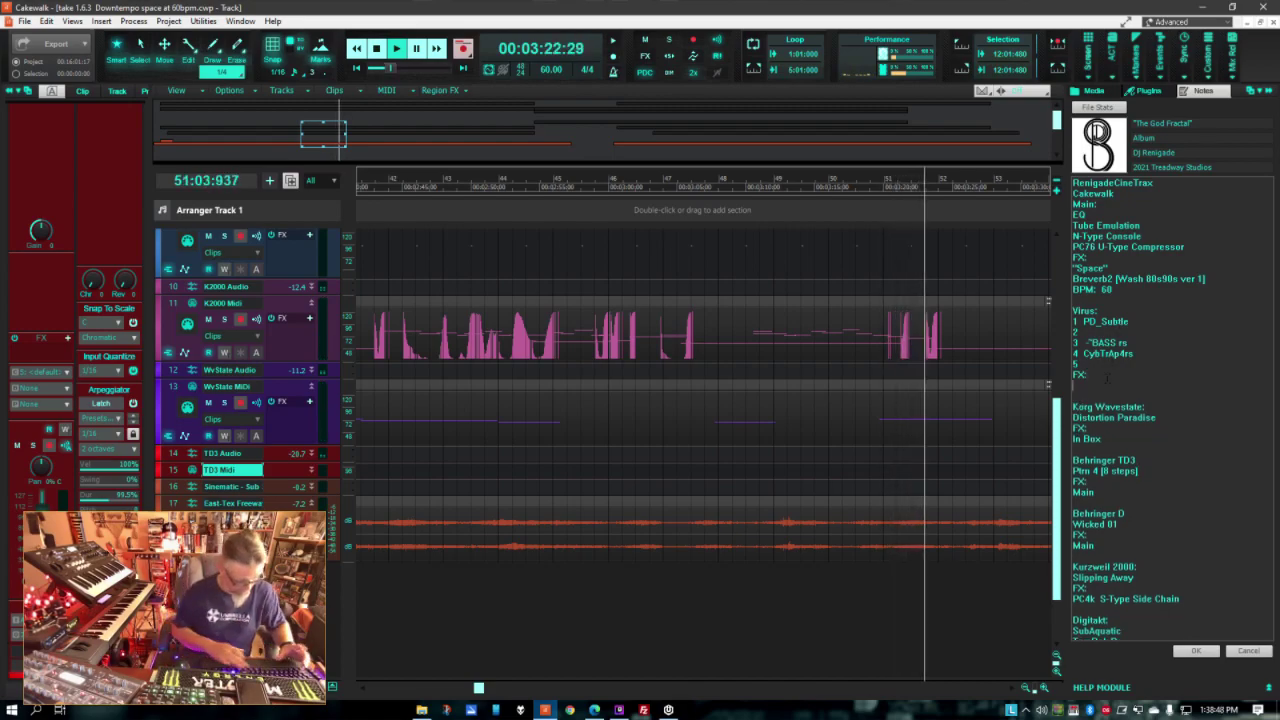
type("In Box")
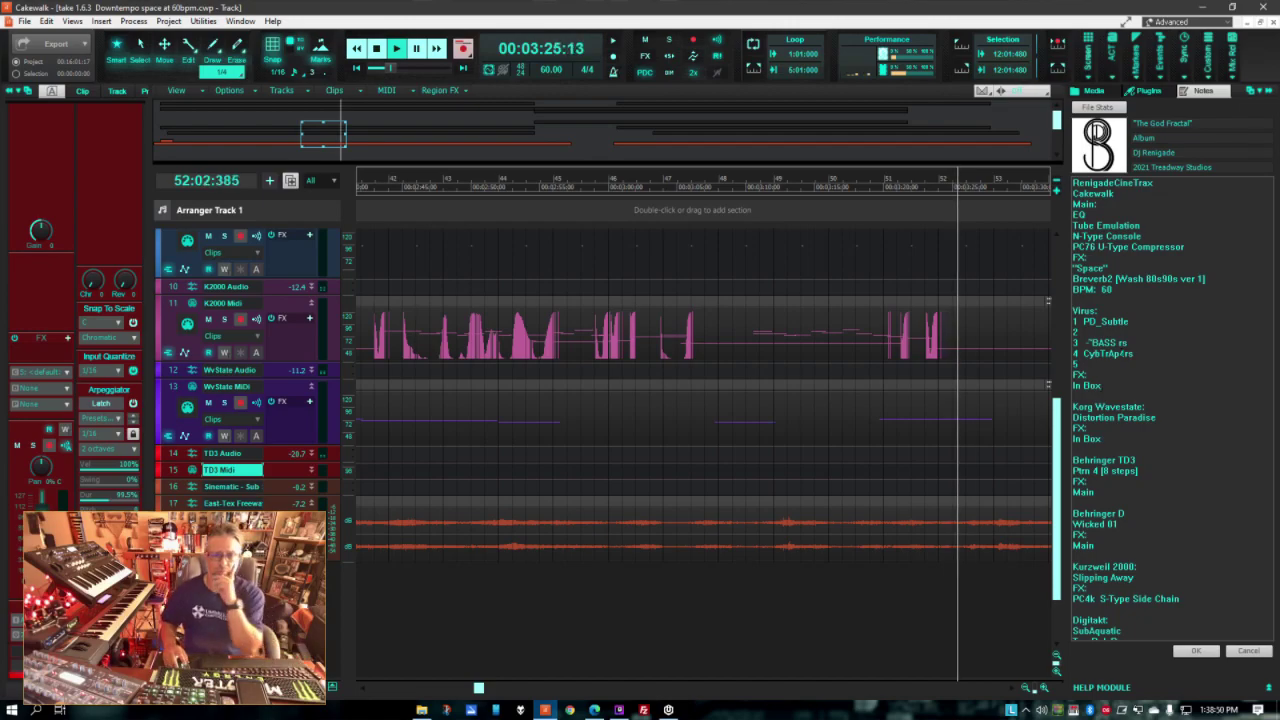
left_click(1193, 651)
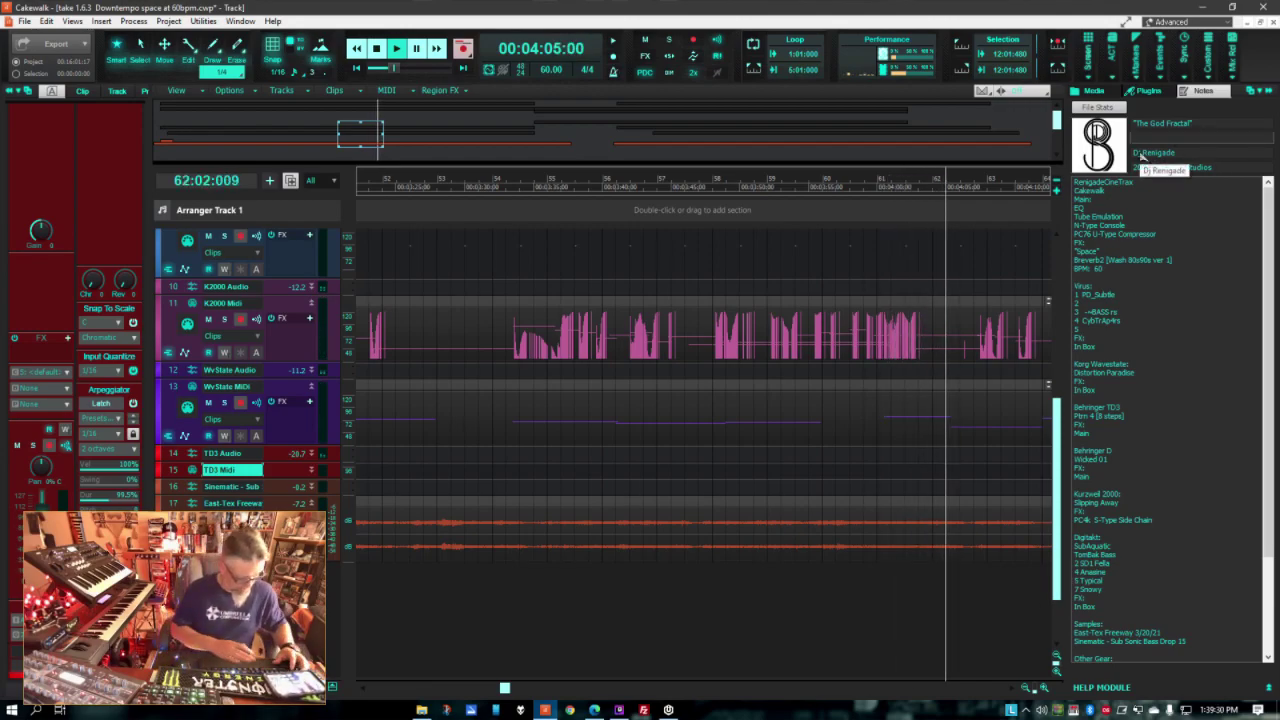
Step: Enter "Tired Of Living In Fear" as the album title in the project information
type("ired Of Living In Fear")
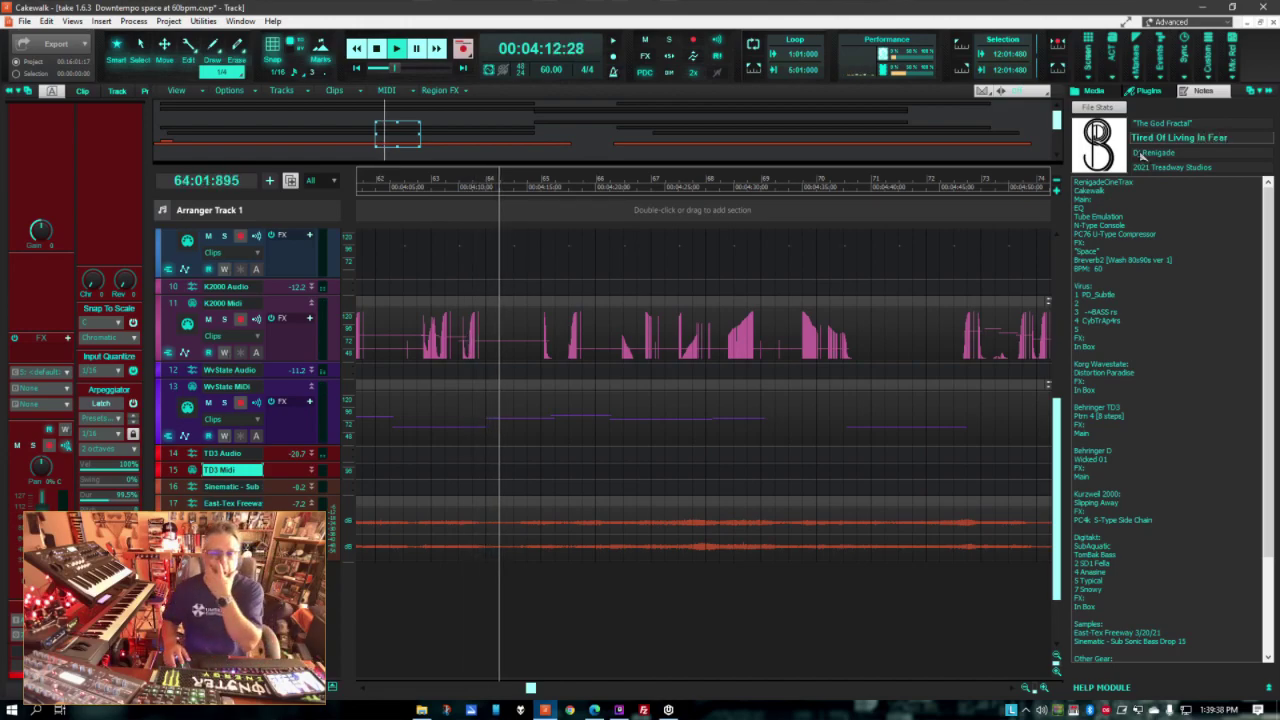
key("Return")
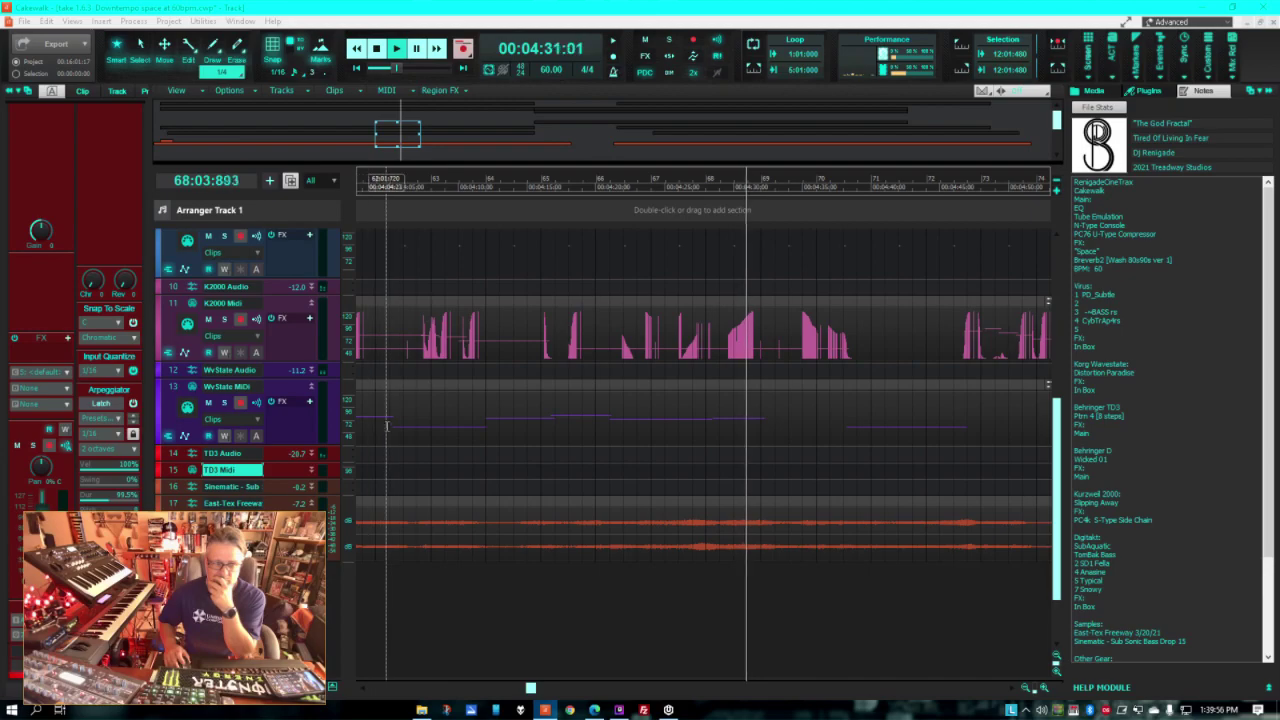
scroll(569, 458, "up", 6)
scroll(569, 458, "up", 2)
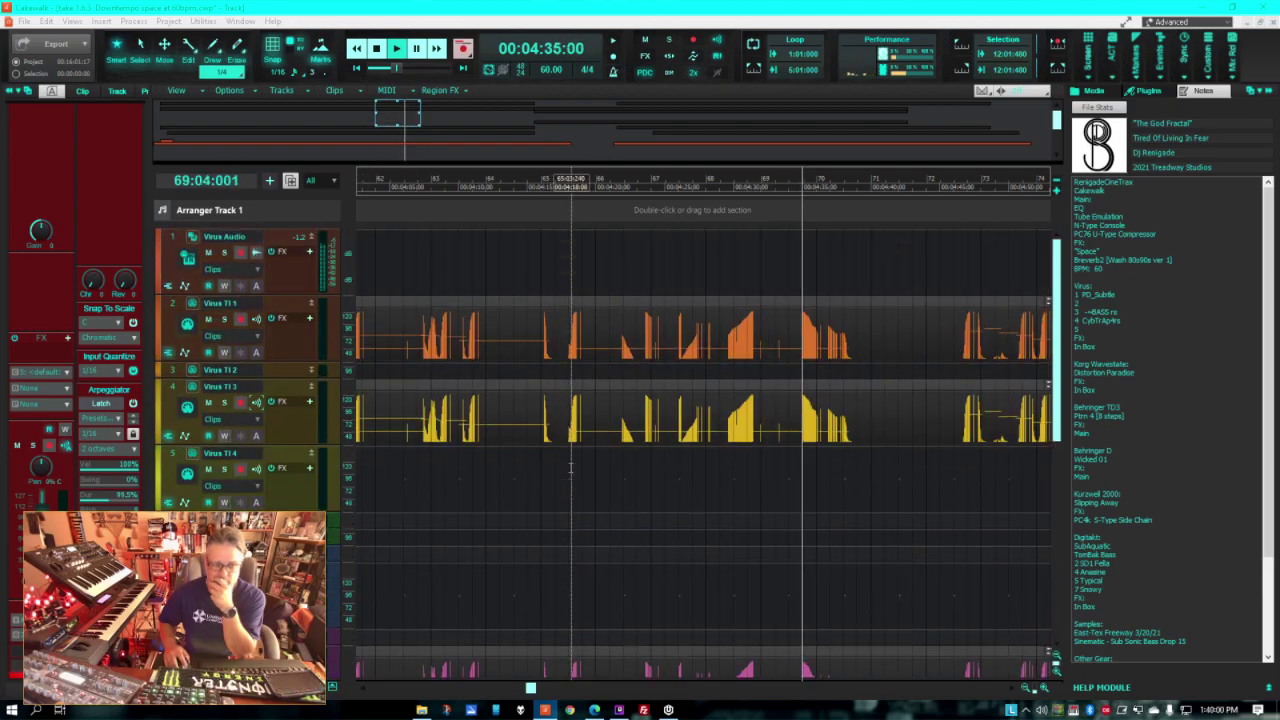
scroll(570, 468, "down", 1)
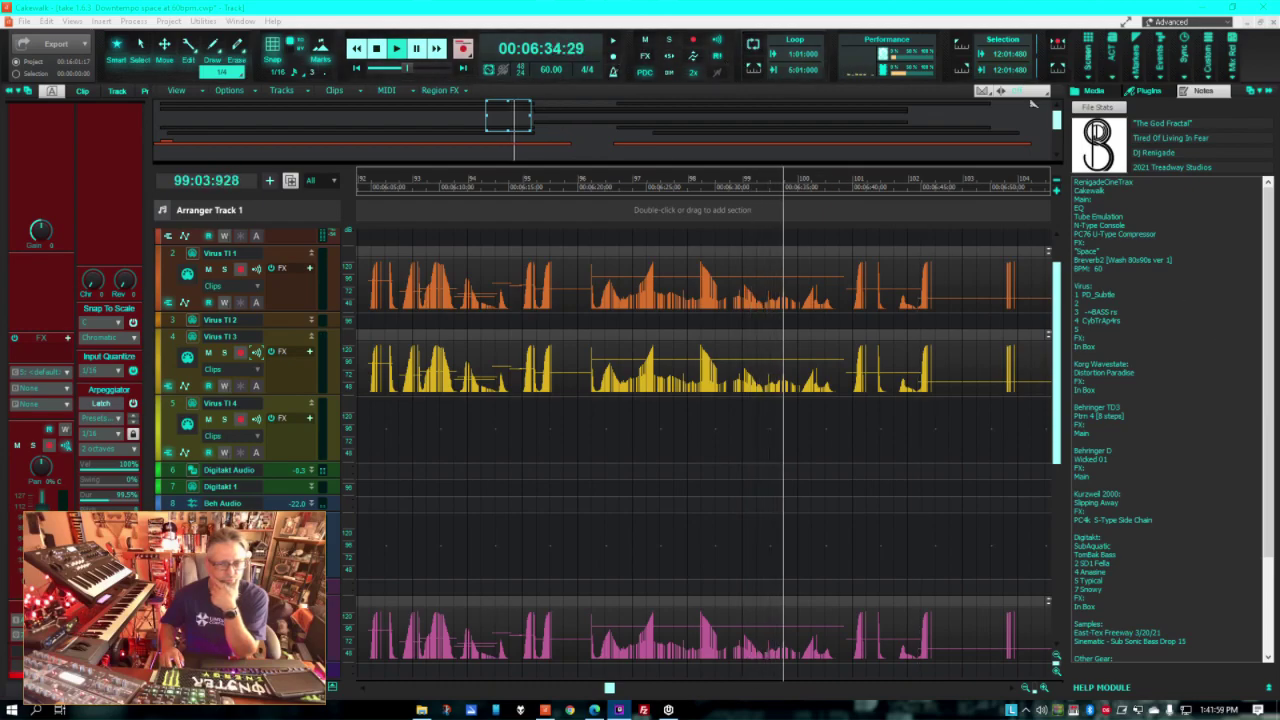
left_click(22, 21)
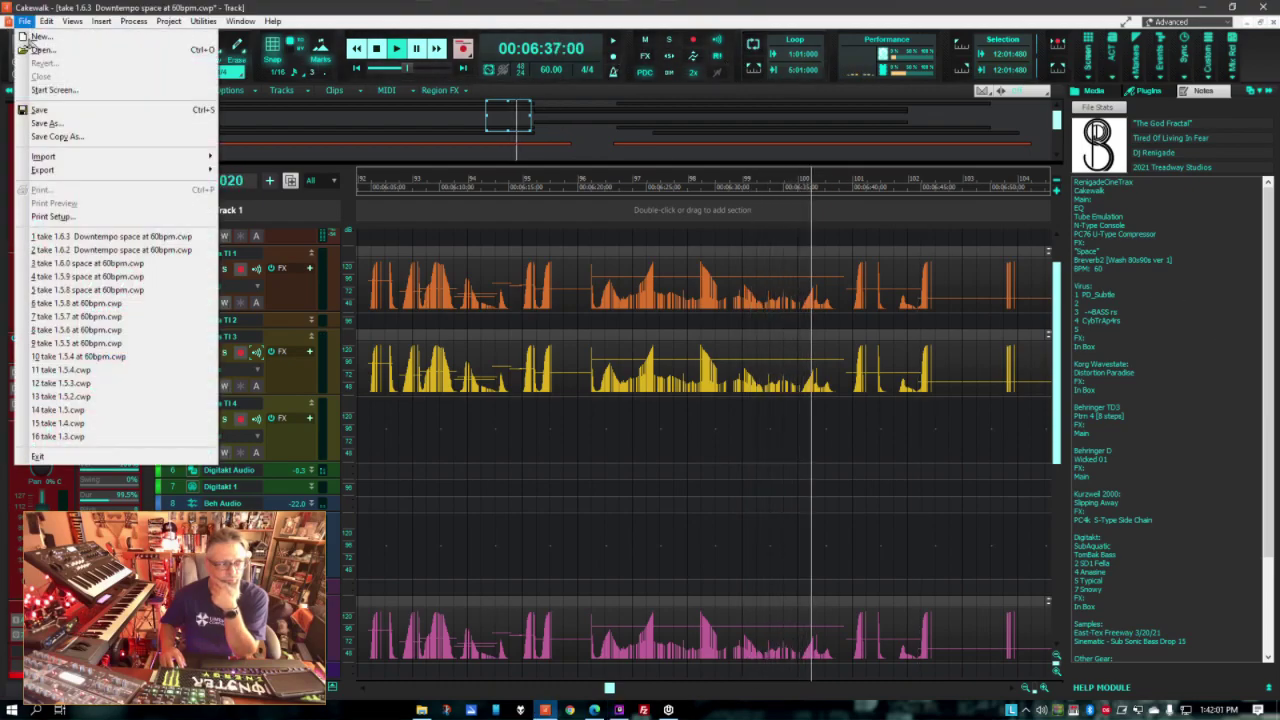
key("Escape")
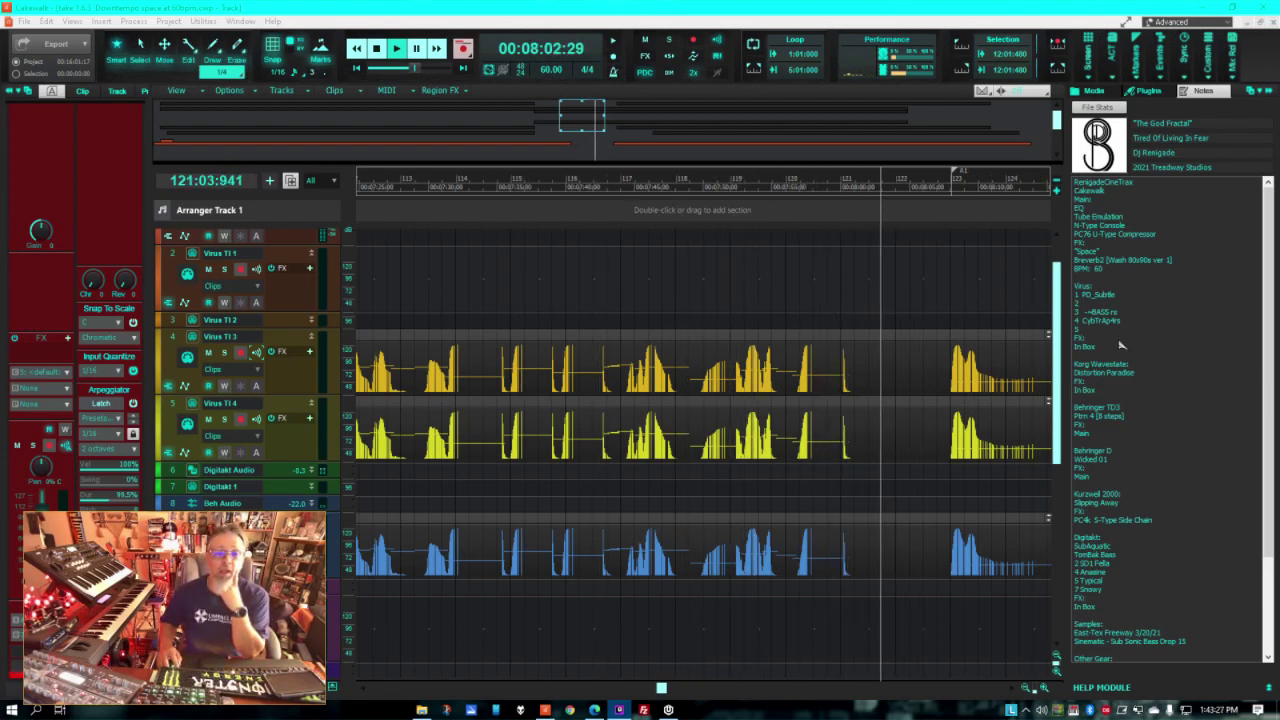
left_click(1088, 315)
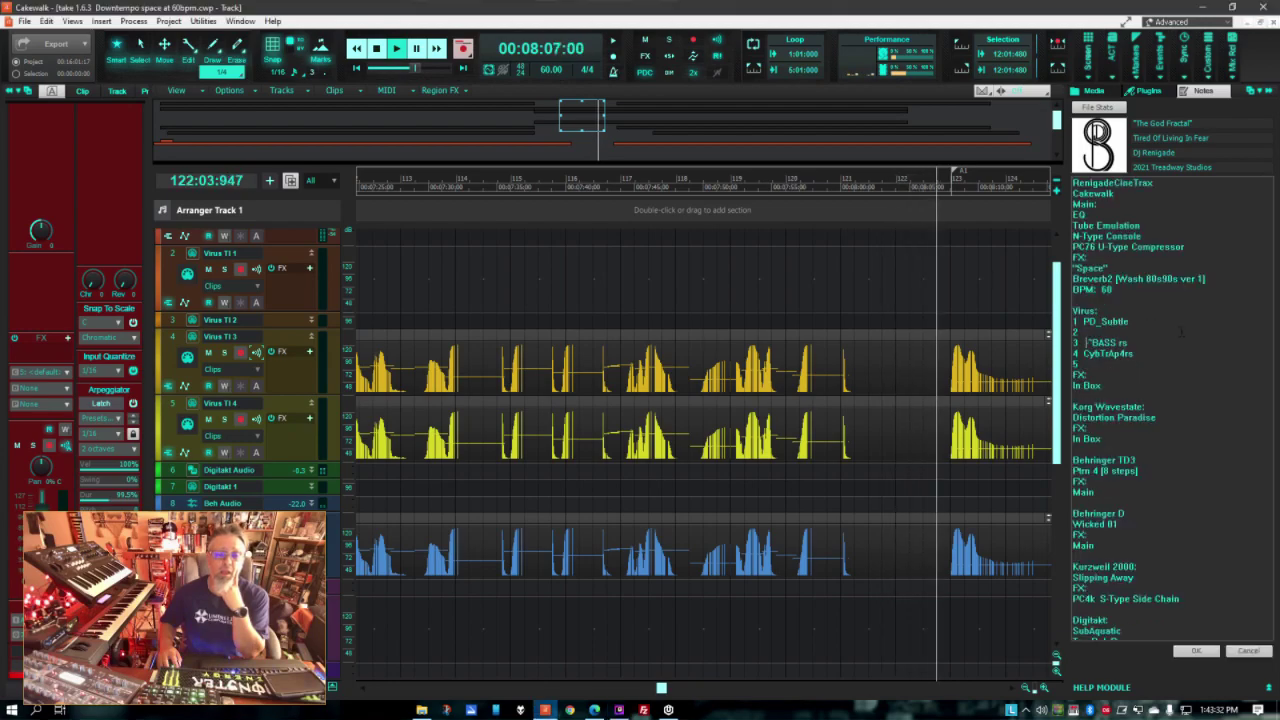
key("Down")
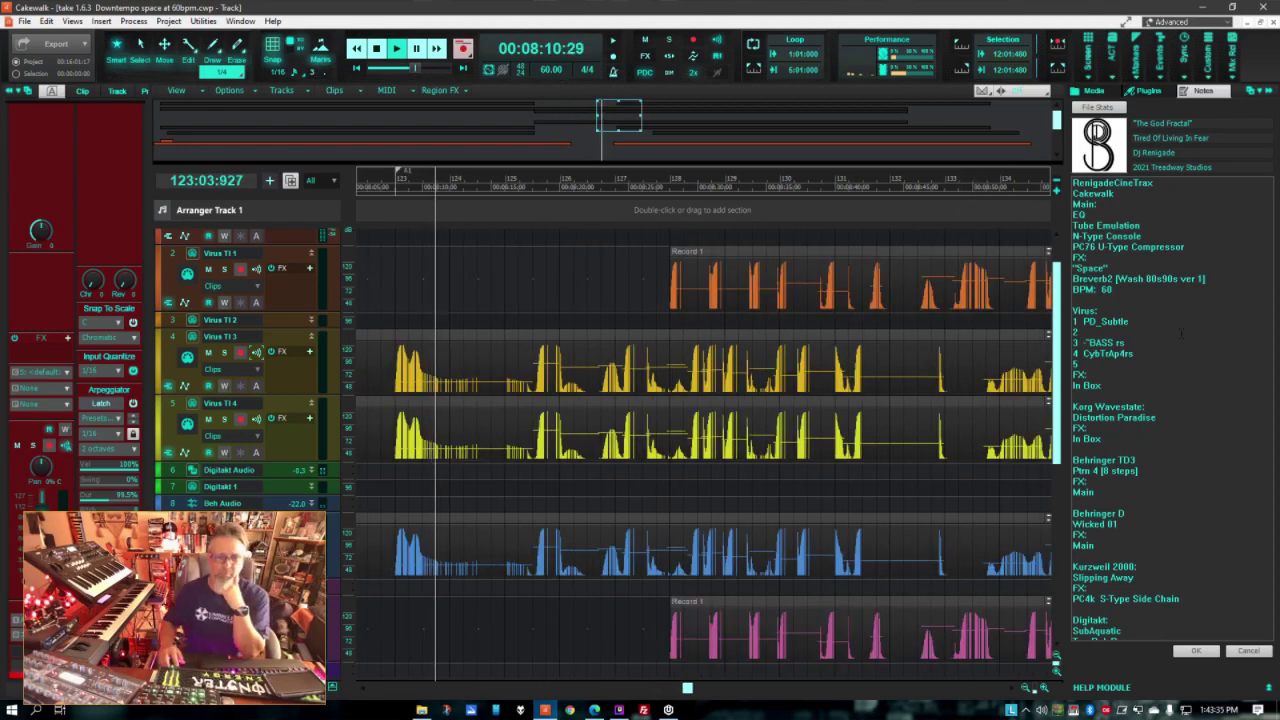
left_click(1236, 650)
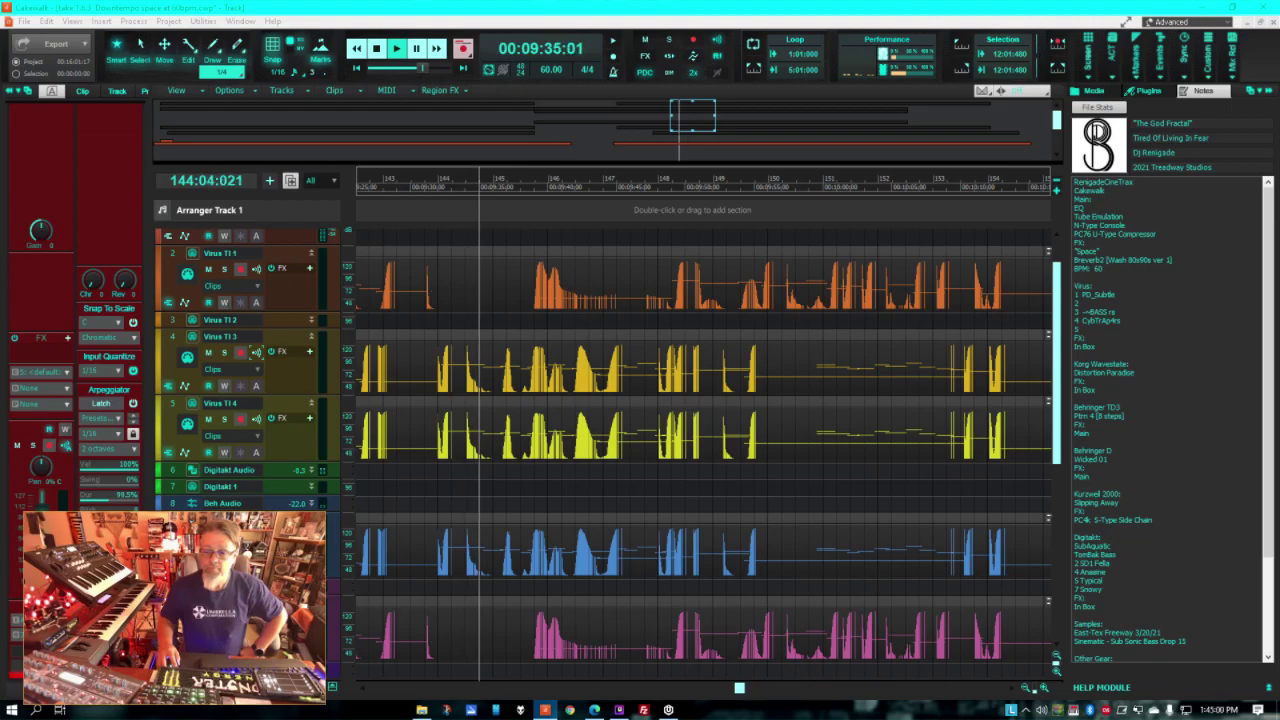
Step: Switch to the Twitch channel page in Edge to check the live stream and chat, and return to Cakewalk
key("alt+Tab")
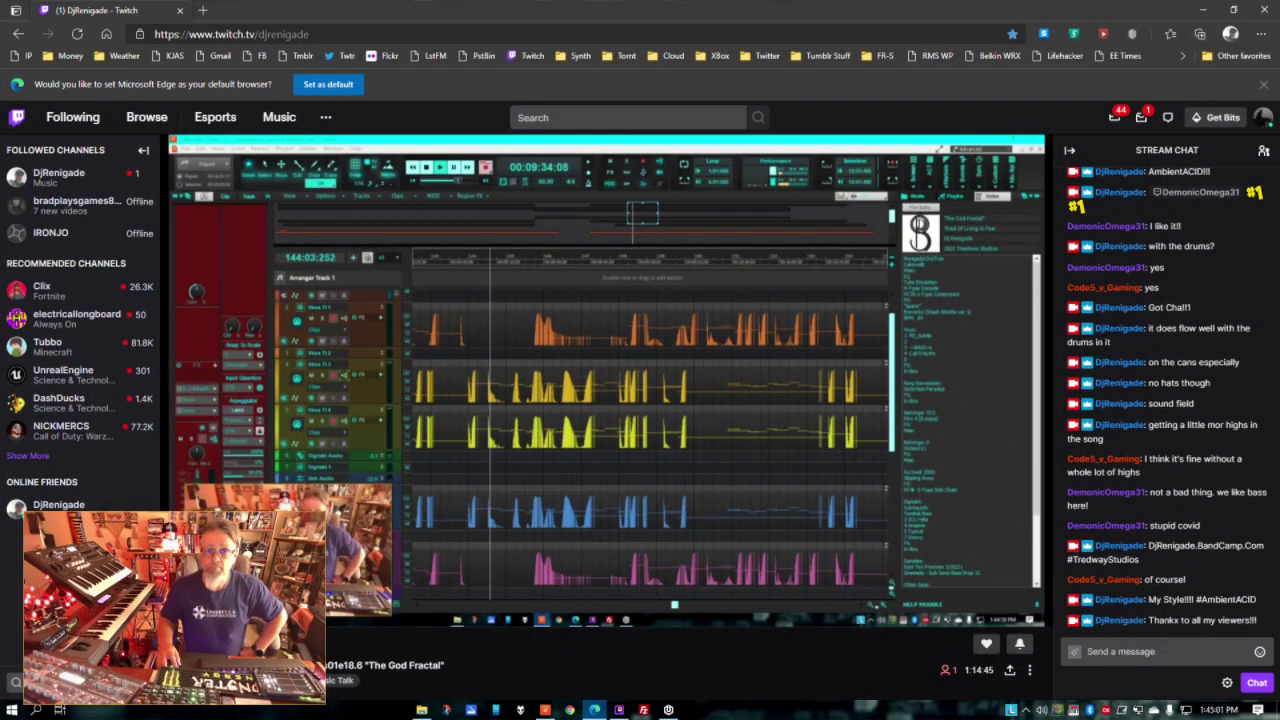
key("alt+Tab")
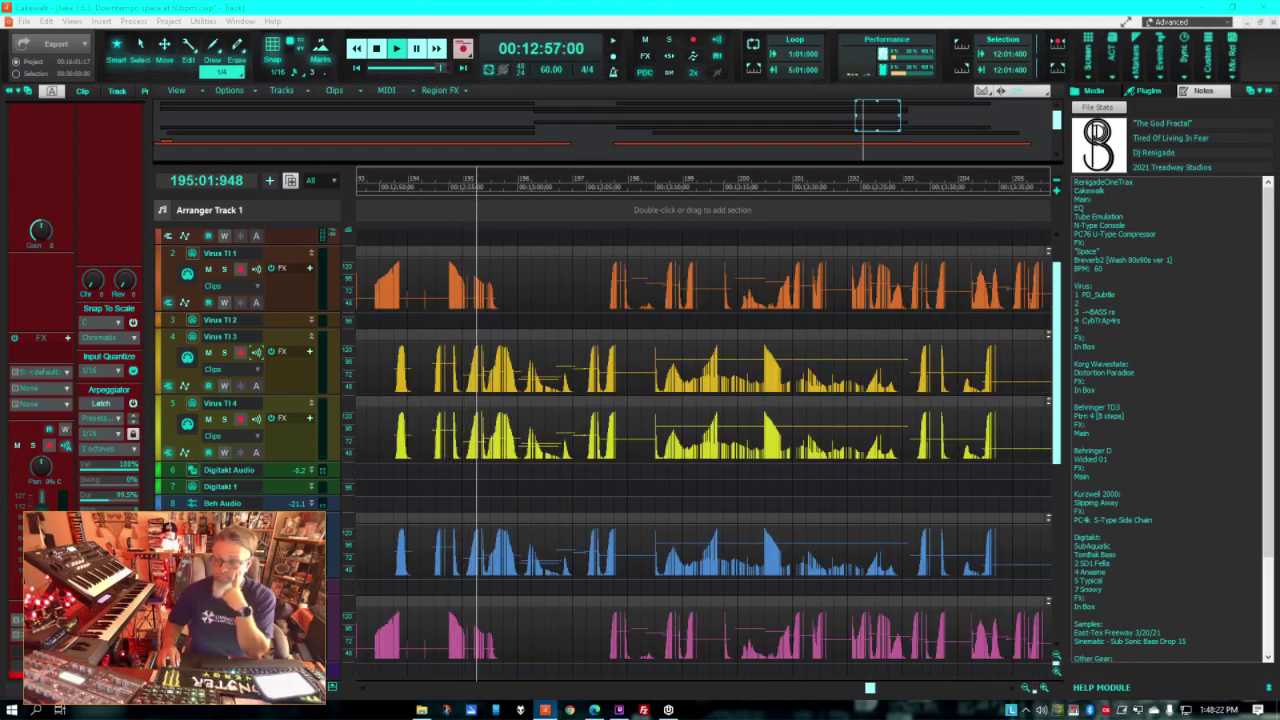
Step: Reposition the master bus's Ozone 5 Imager window over the tracks and dock it in the MultiDock
left_click_drag(990, 214, 610, 261)
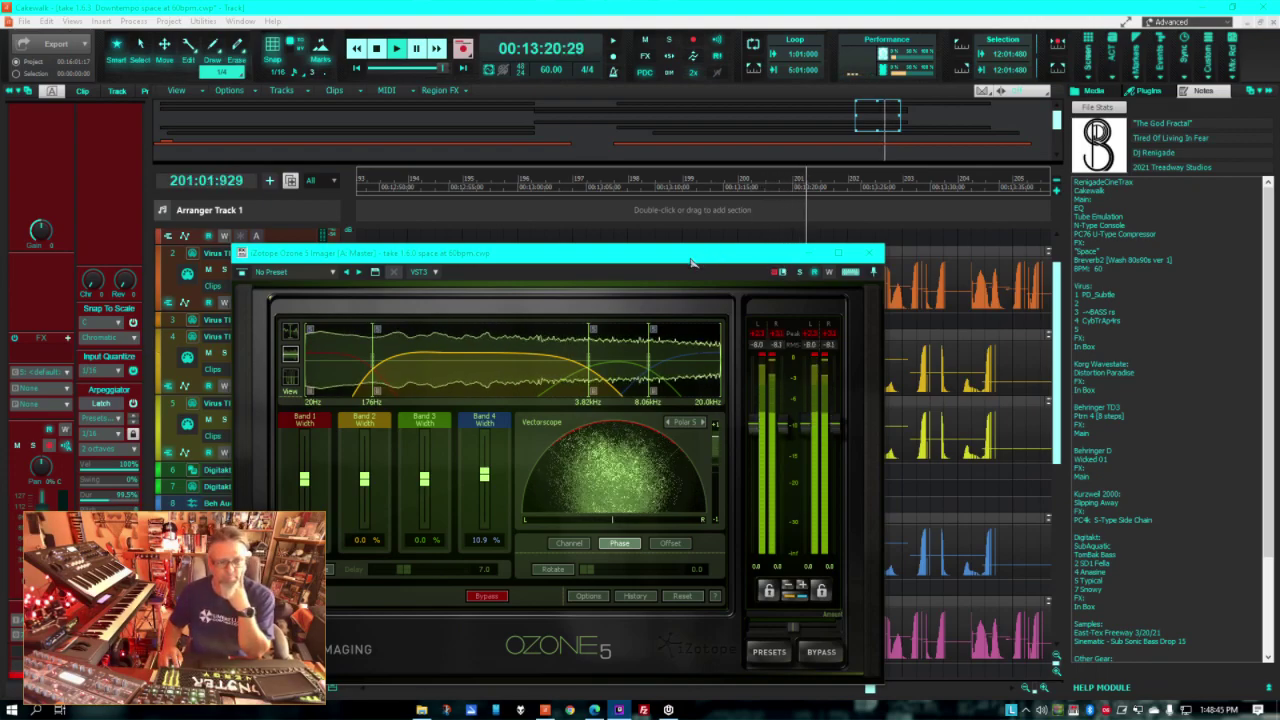
left_click_drag(692, 262, 828, 278)
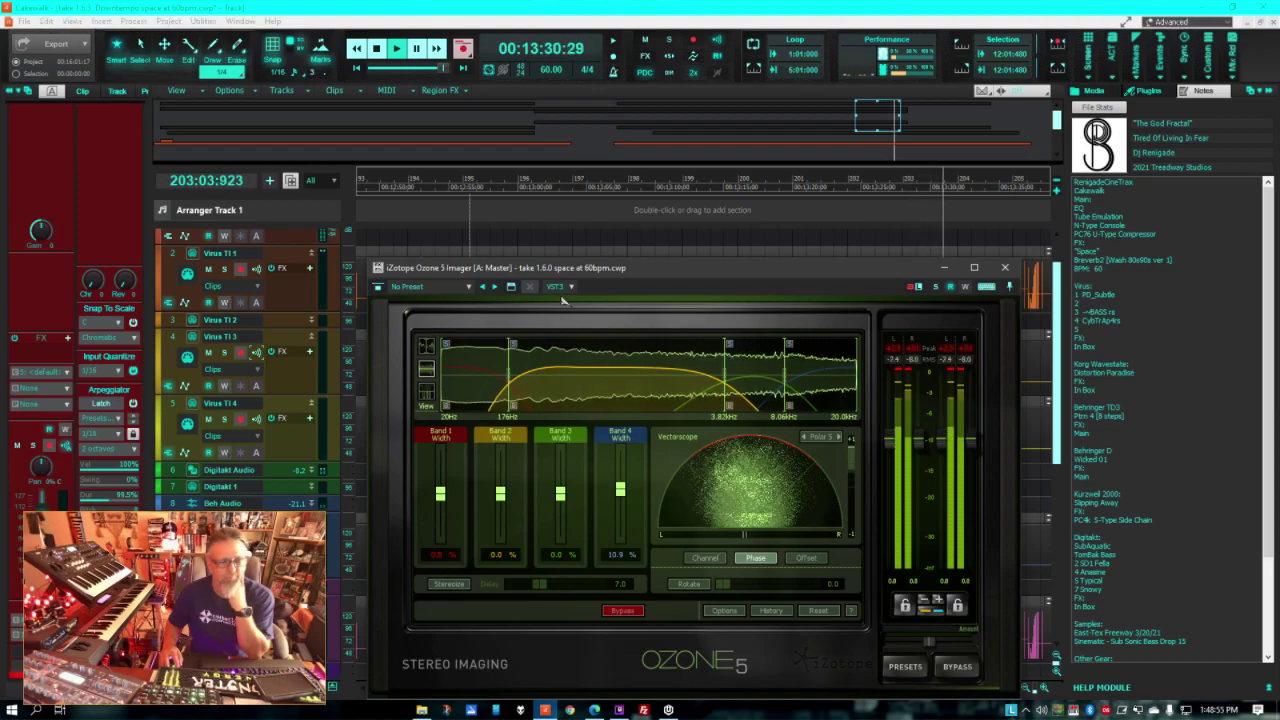
right_click(697, 268)
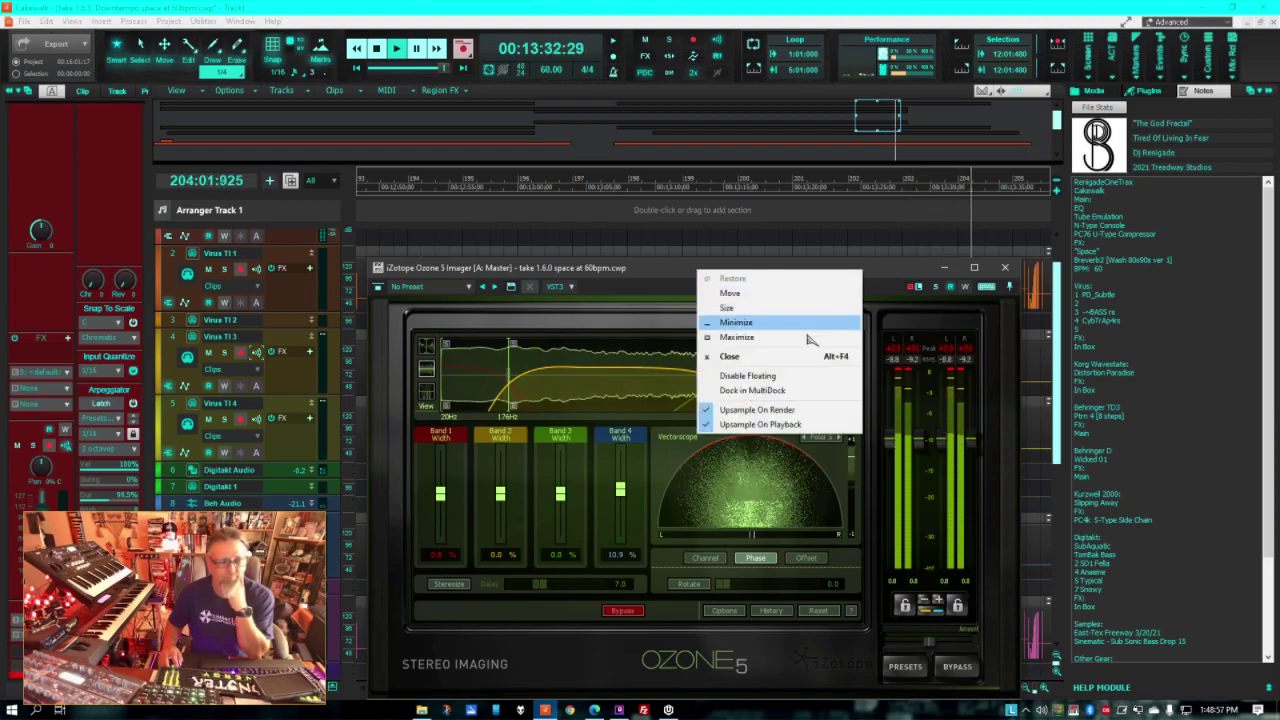
left_click(783, 392)
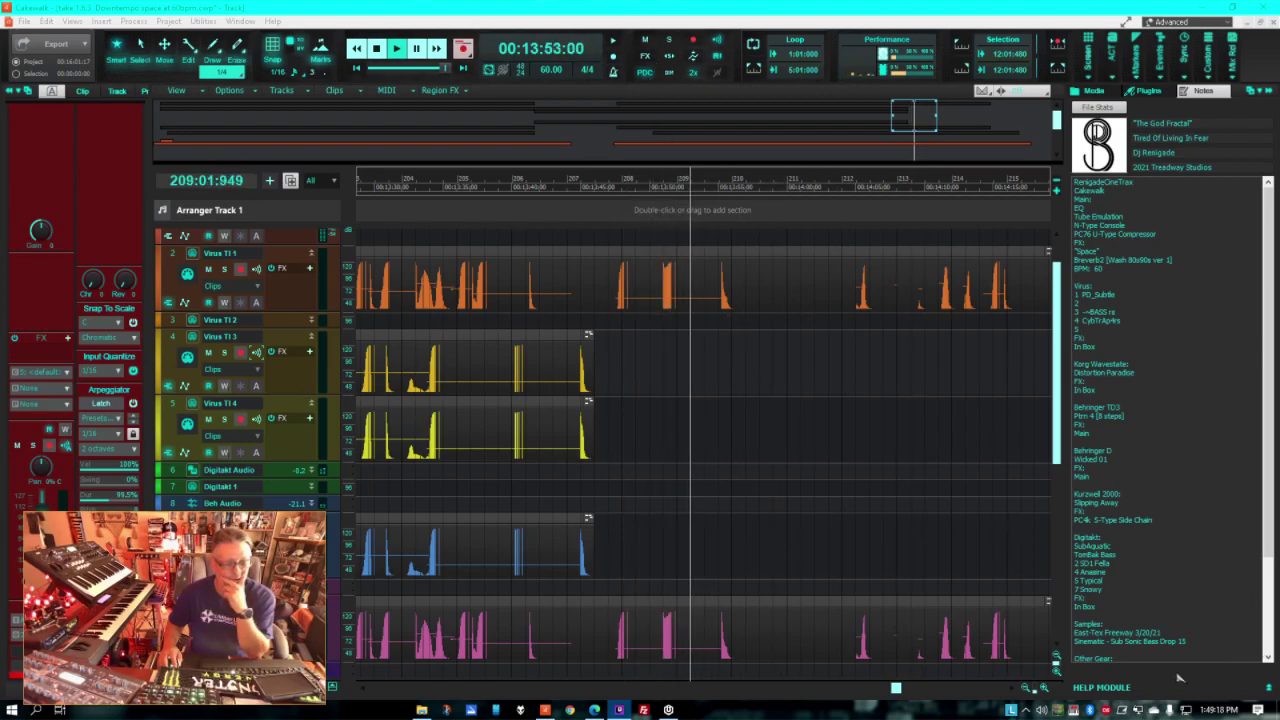
Step: Delete the empty lines numbered 2 and 5 from the Virus section of the project notes and apply the edit
double_click(1175, 640)
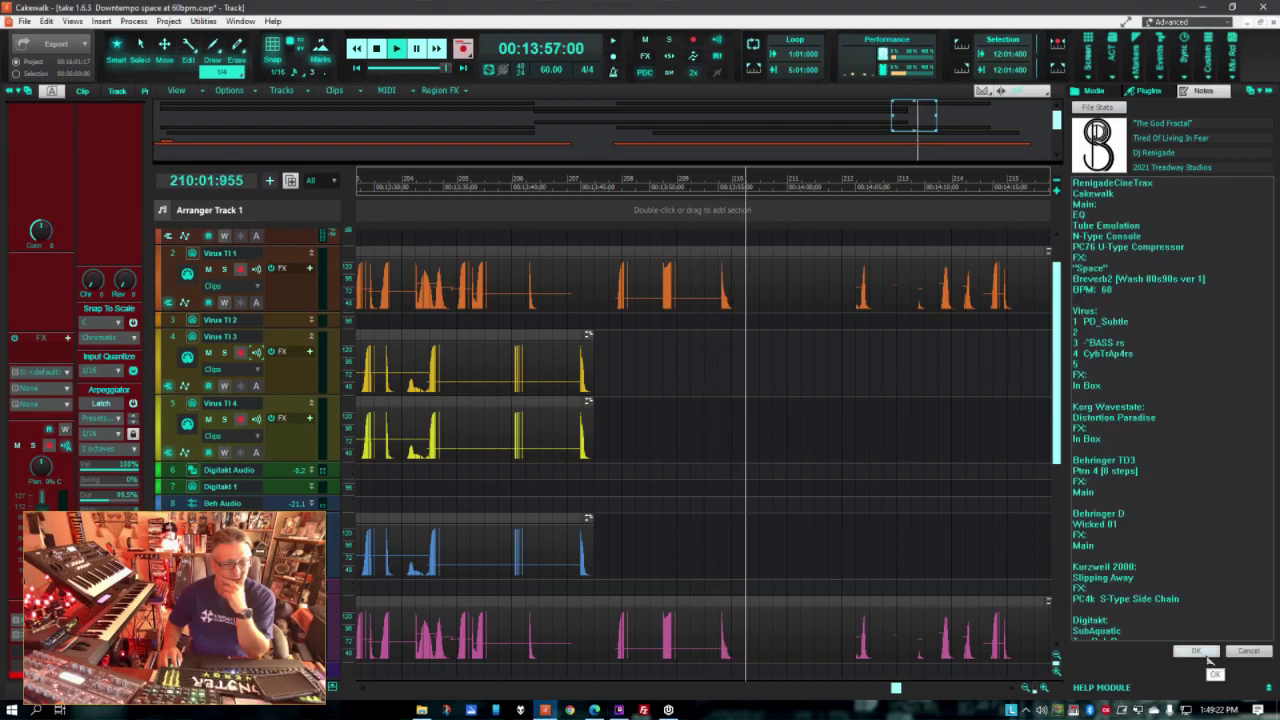
key("BackSpace")
key("BackSpace")
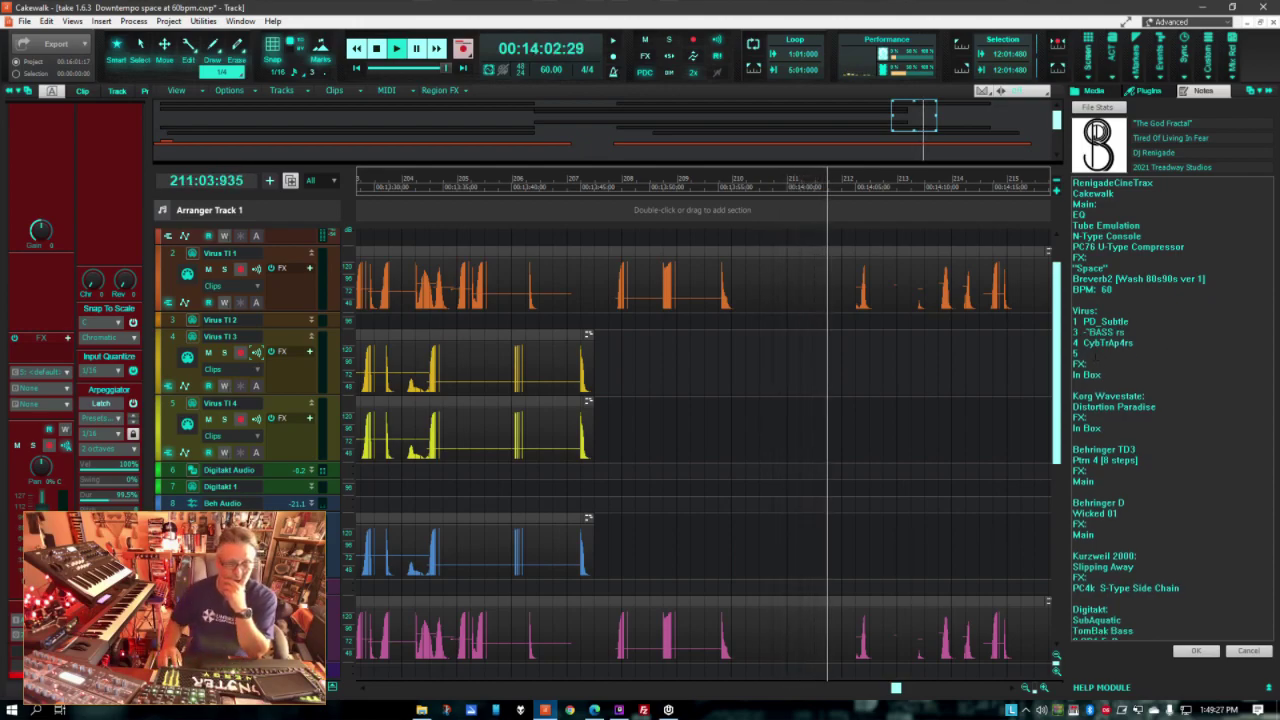
key("BackSpace")
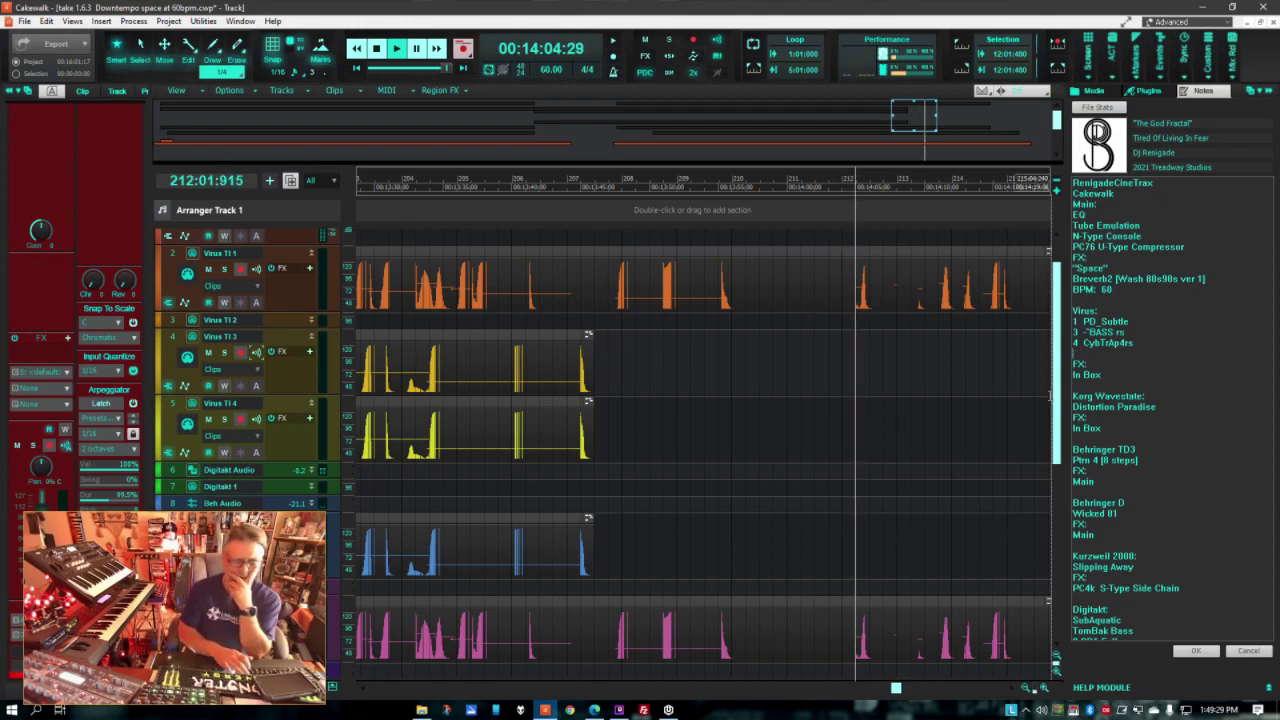
key("BackSpace")
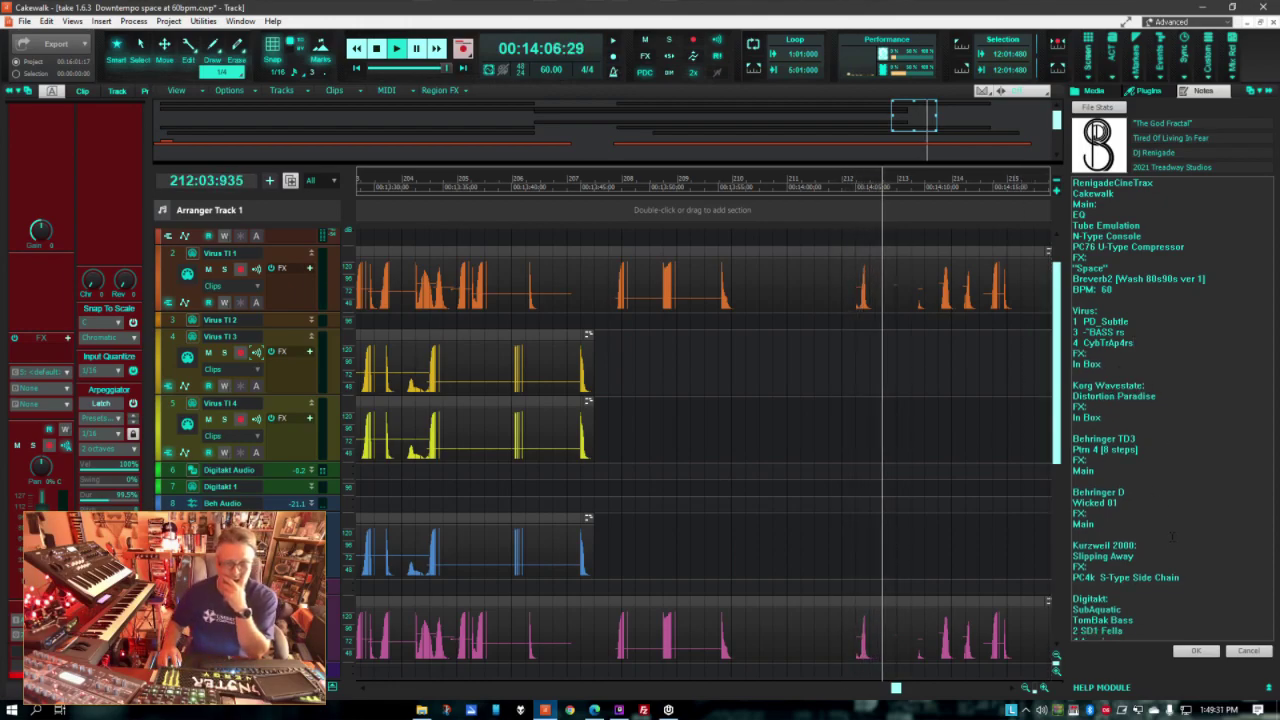
left_click(1197, 651)
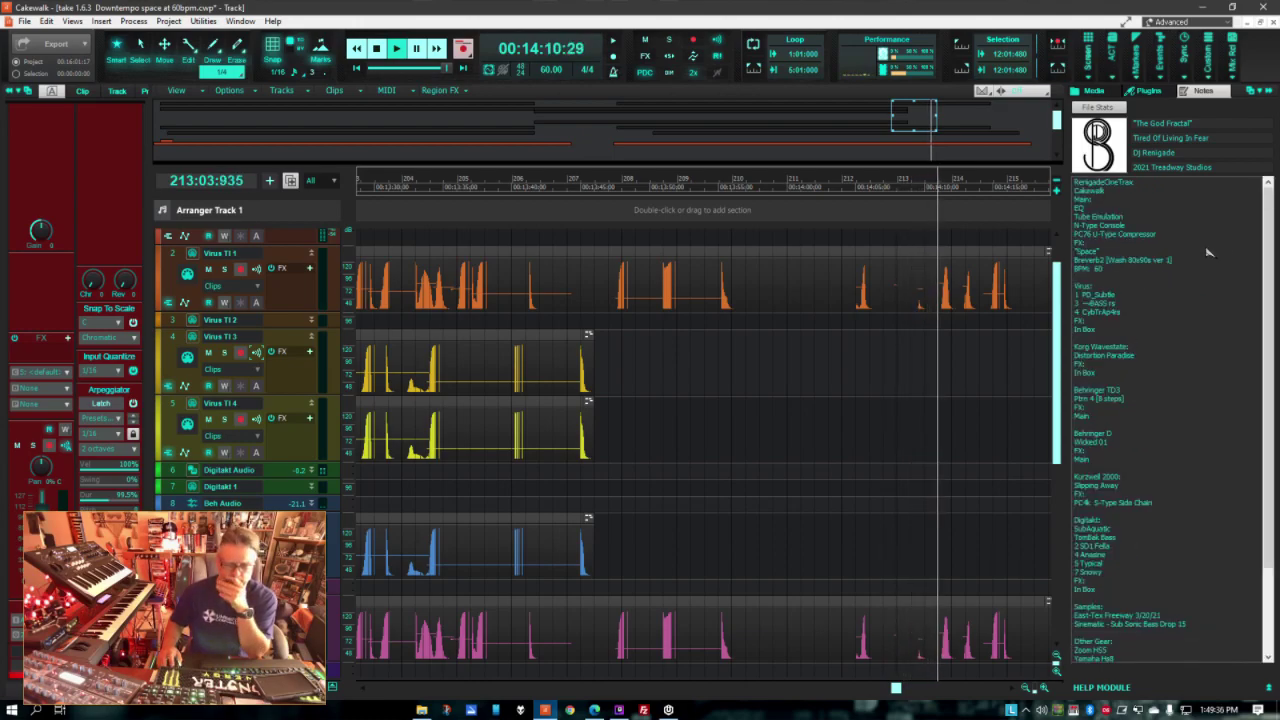
Step: Examine the project notes and the closing clips on all tracks, from Virus Audio to East-Tex Freeway, during playback
scroll(1225, 340, "down", 3)
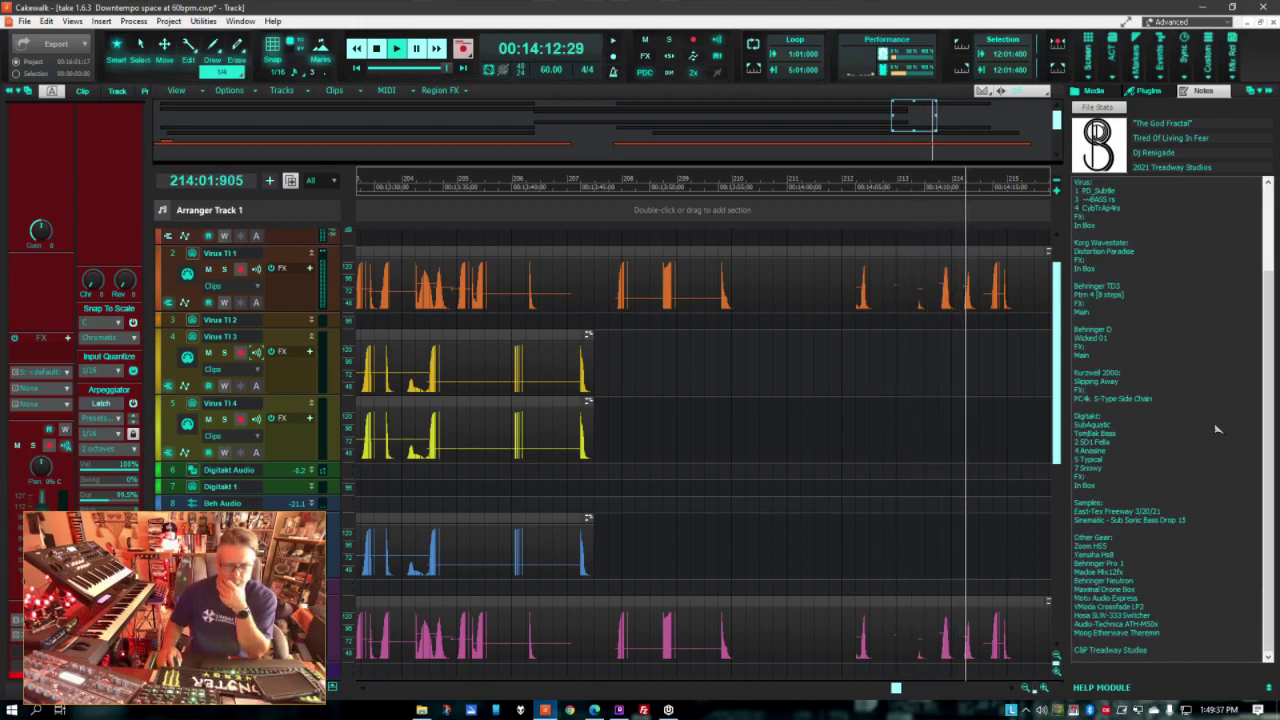
scroll(1217, 429, "up", 3)
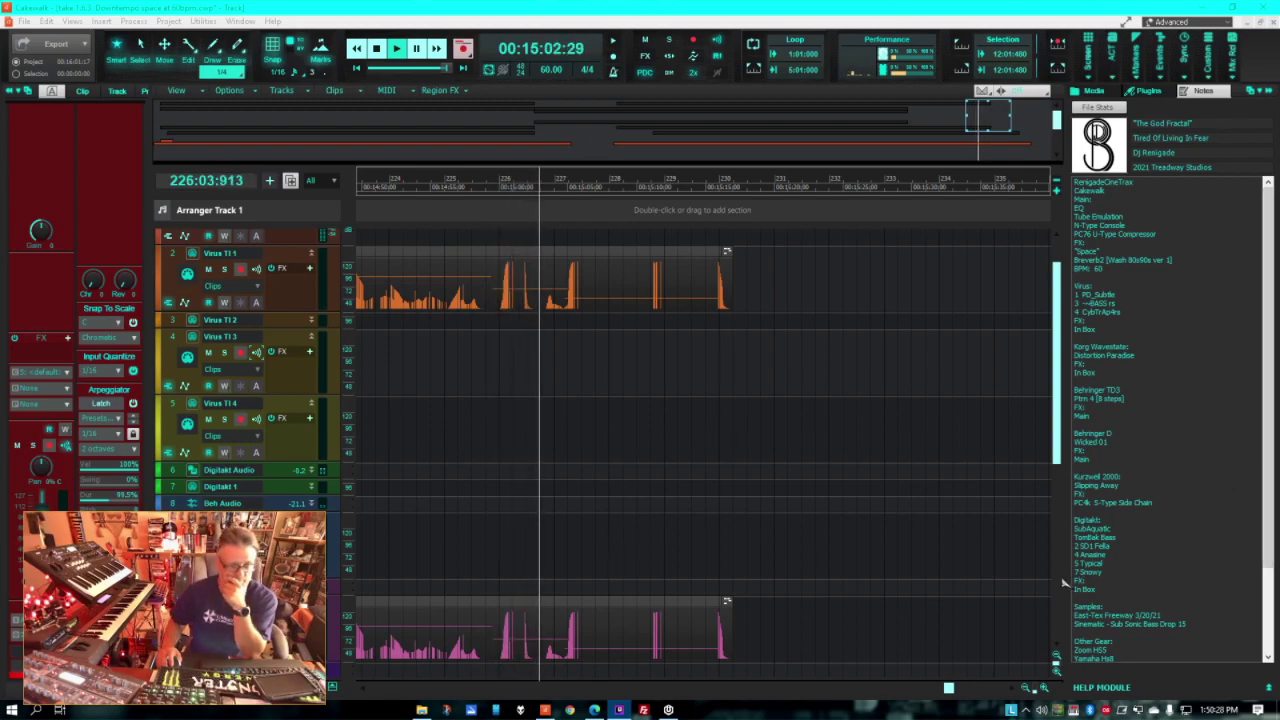
scroll(700, 420, "down", 3)
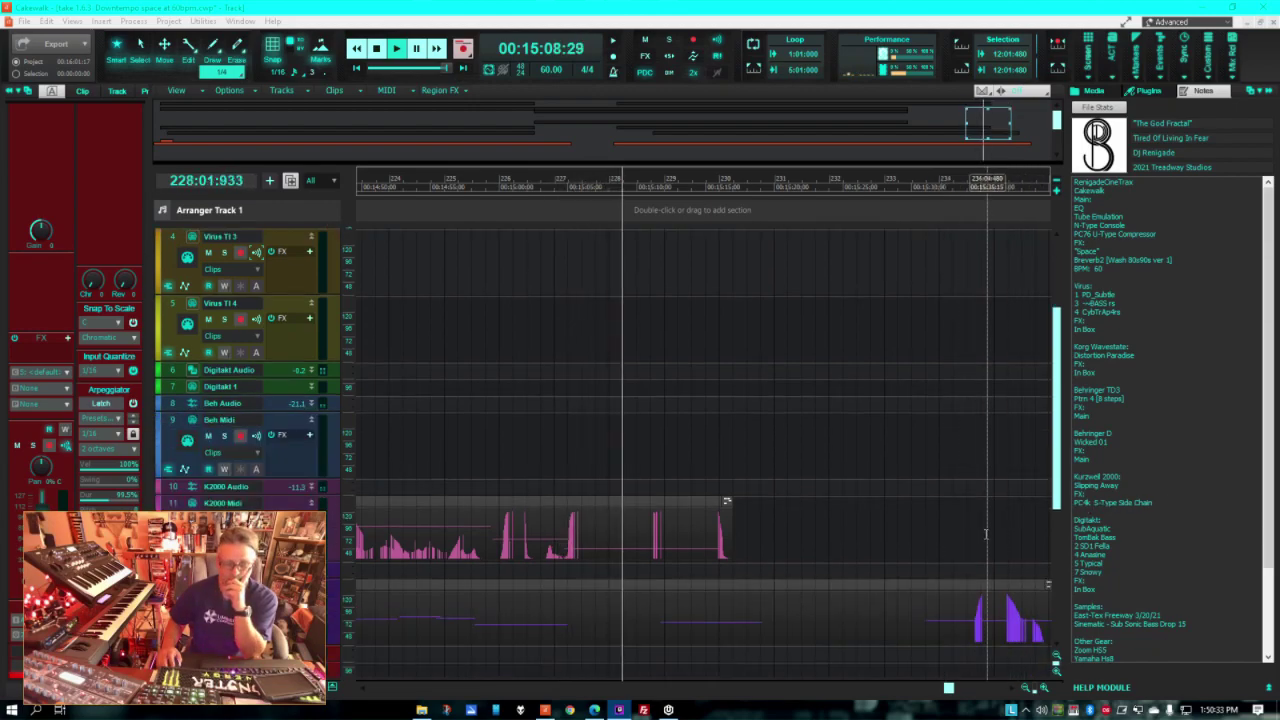
scroll(1000, 520, "up", 3)
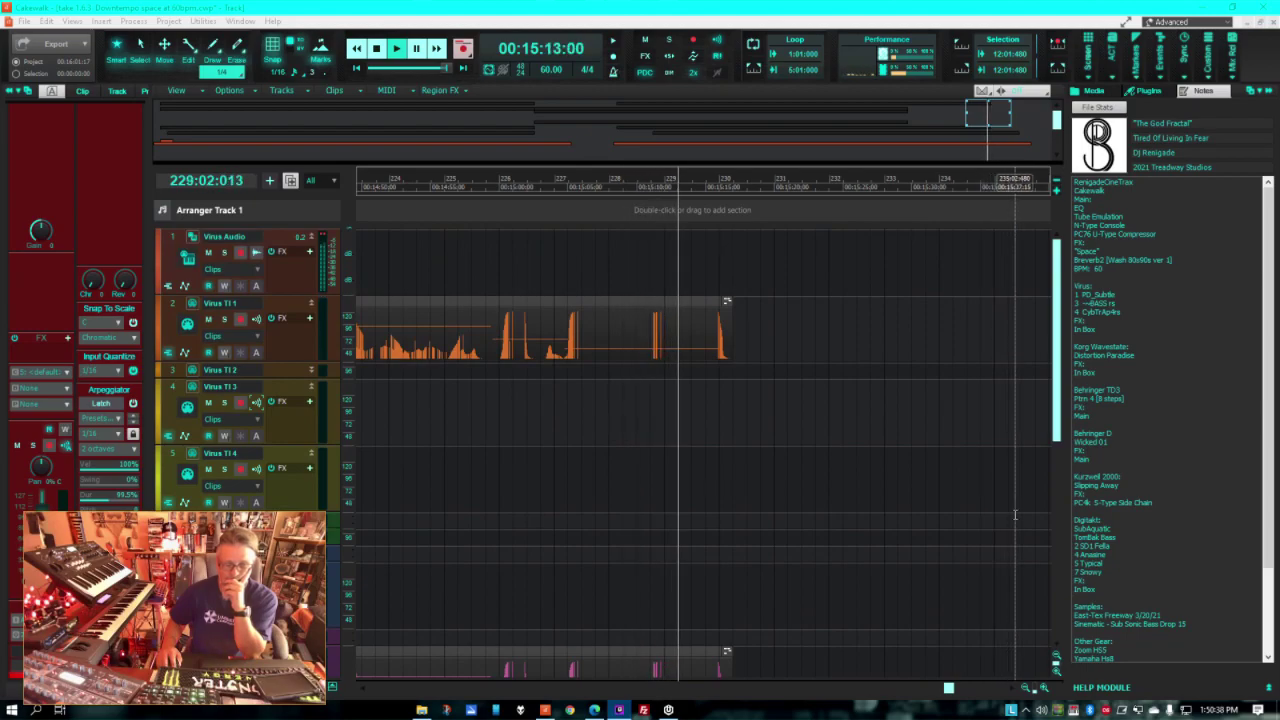
scroll(1017, 516, "down", 4)
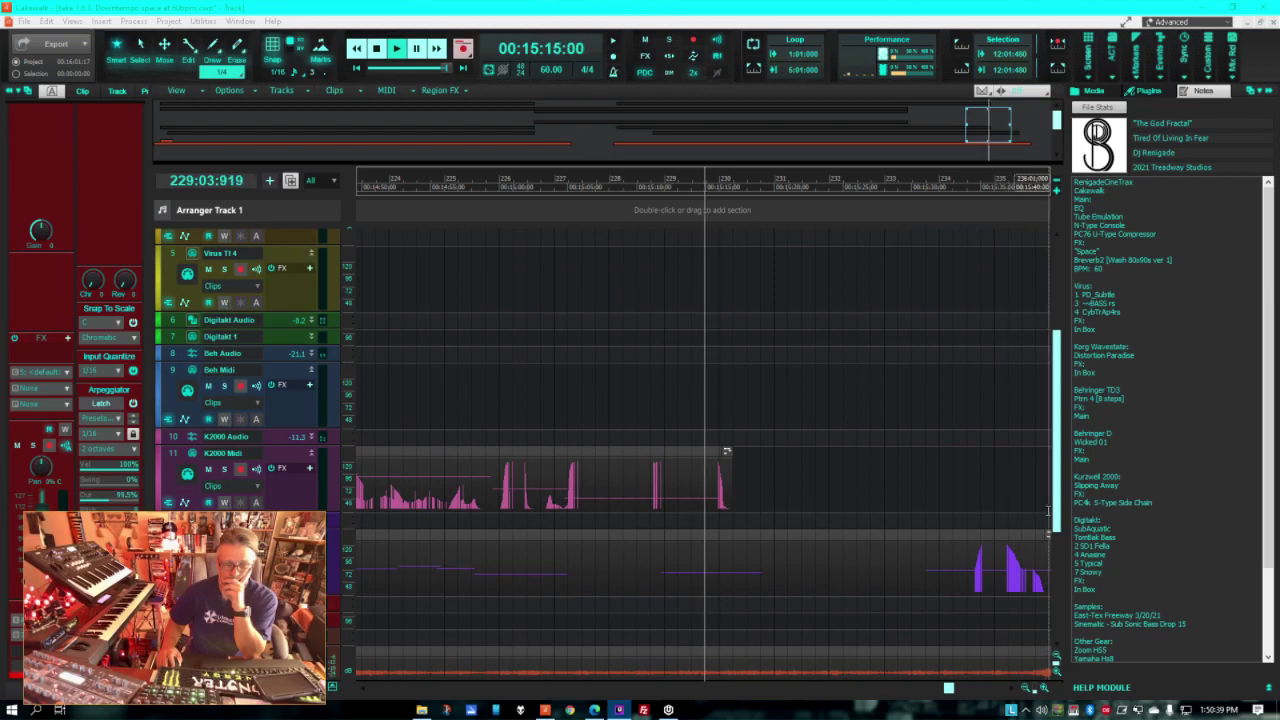
scroll(1041, 478, "up", 4)
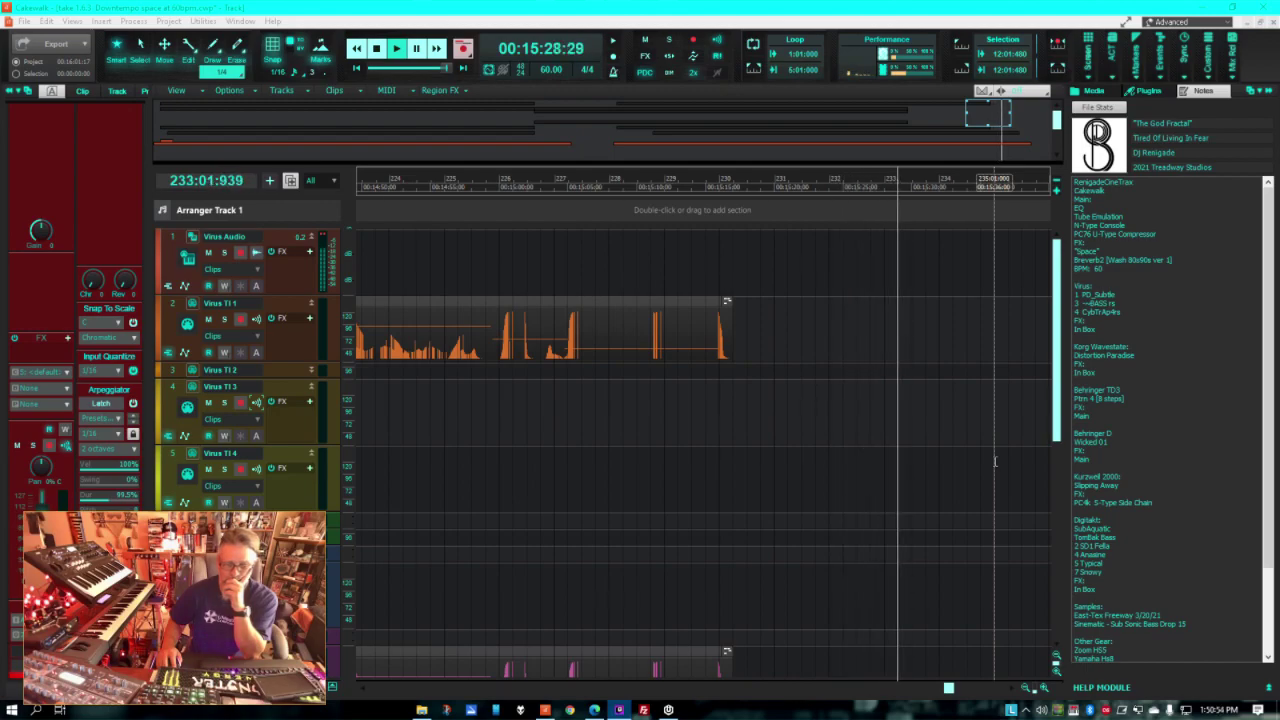
scroll(995, 461, "down", 3)
scroll(995, 461, "down", 2)
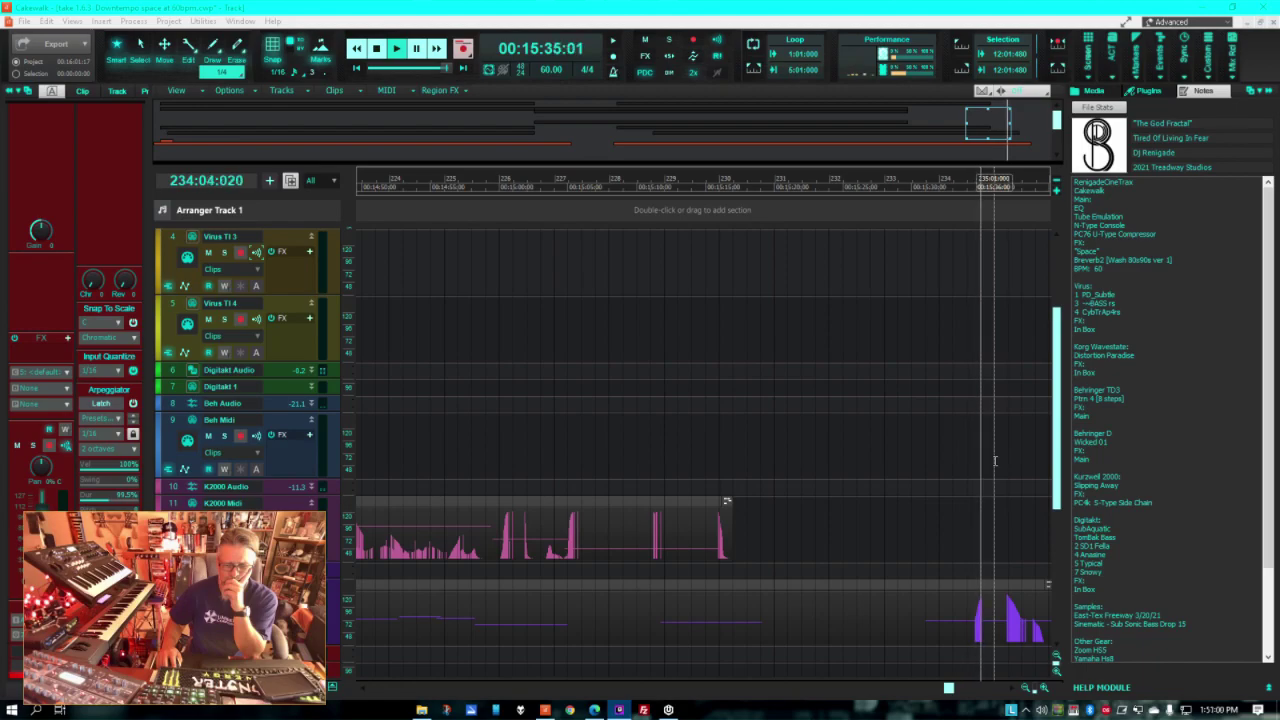
scroll(995, 460, "down", 5)
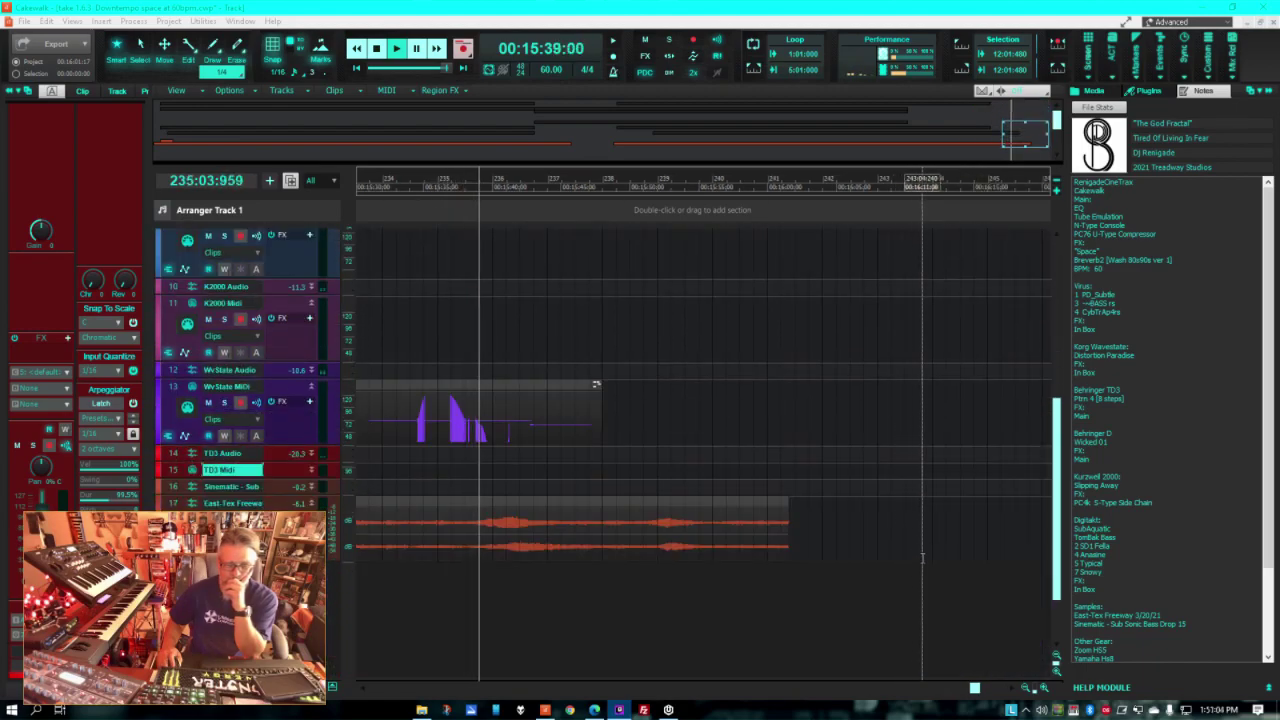
scroll(910, 520, "up", 6)
scroll(926, 582, "up", 2)
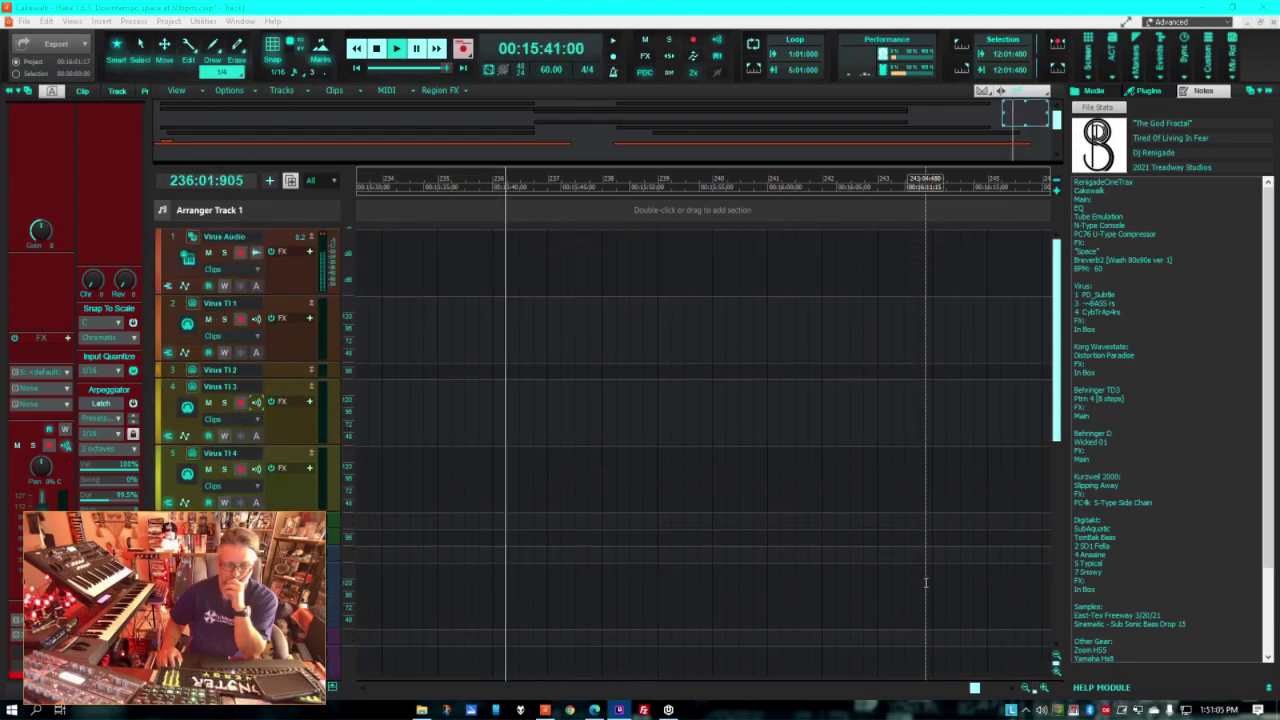
scroll(926, 582, "down", 3)
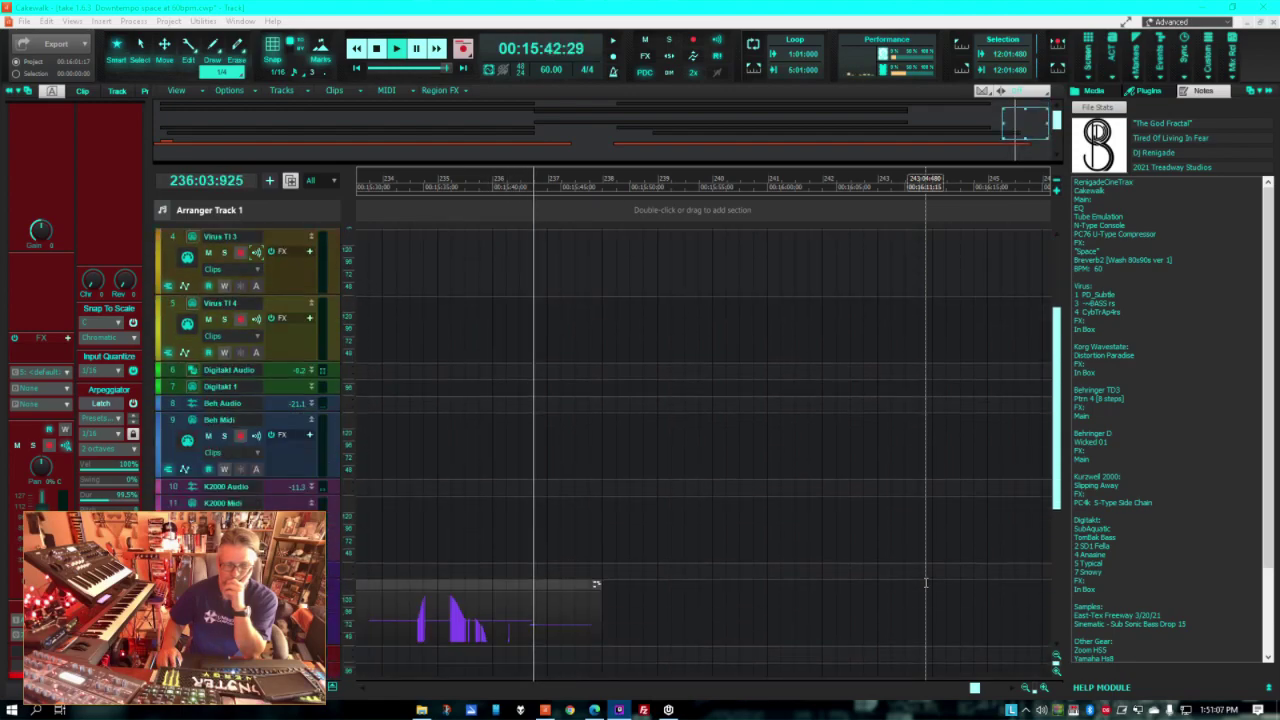
scroll(926, 582, "down", 3)
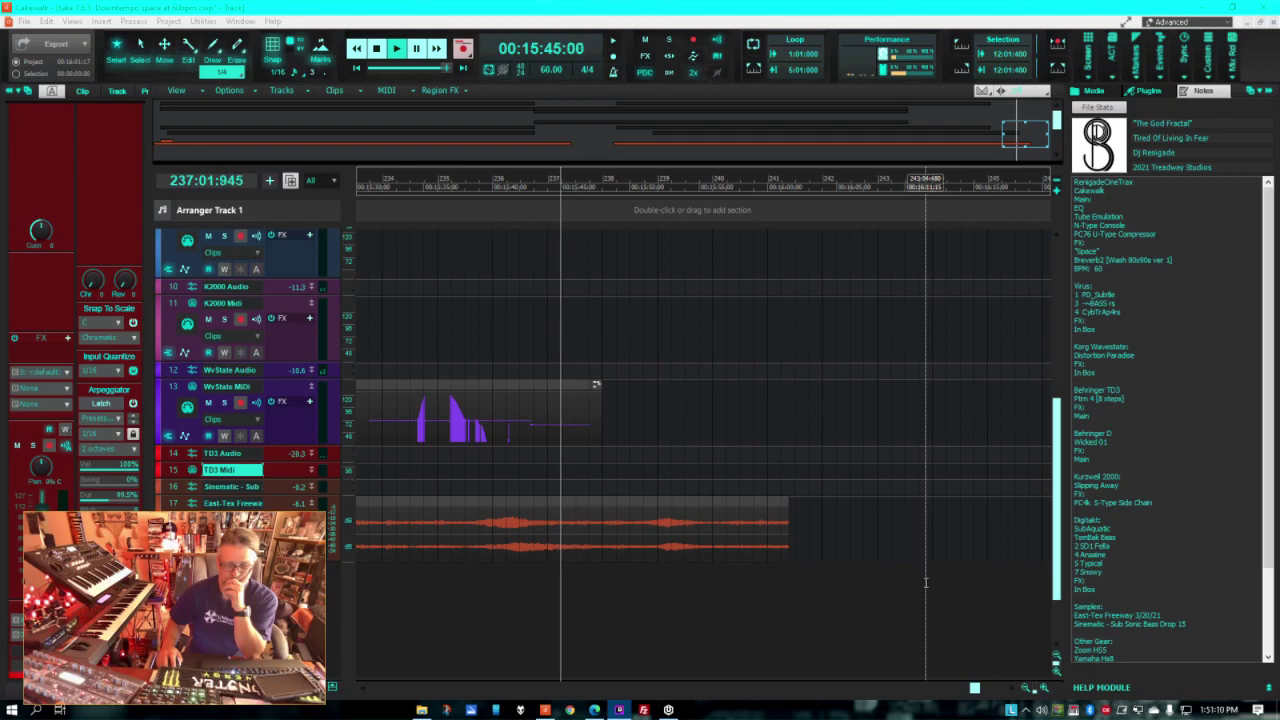
scroll(926, 582, "down", 1)
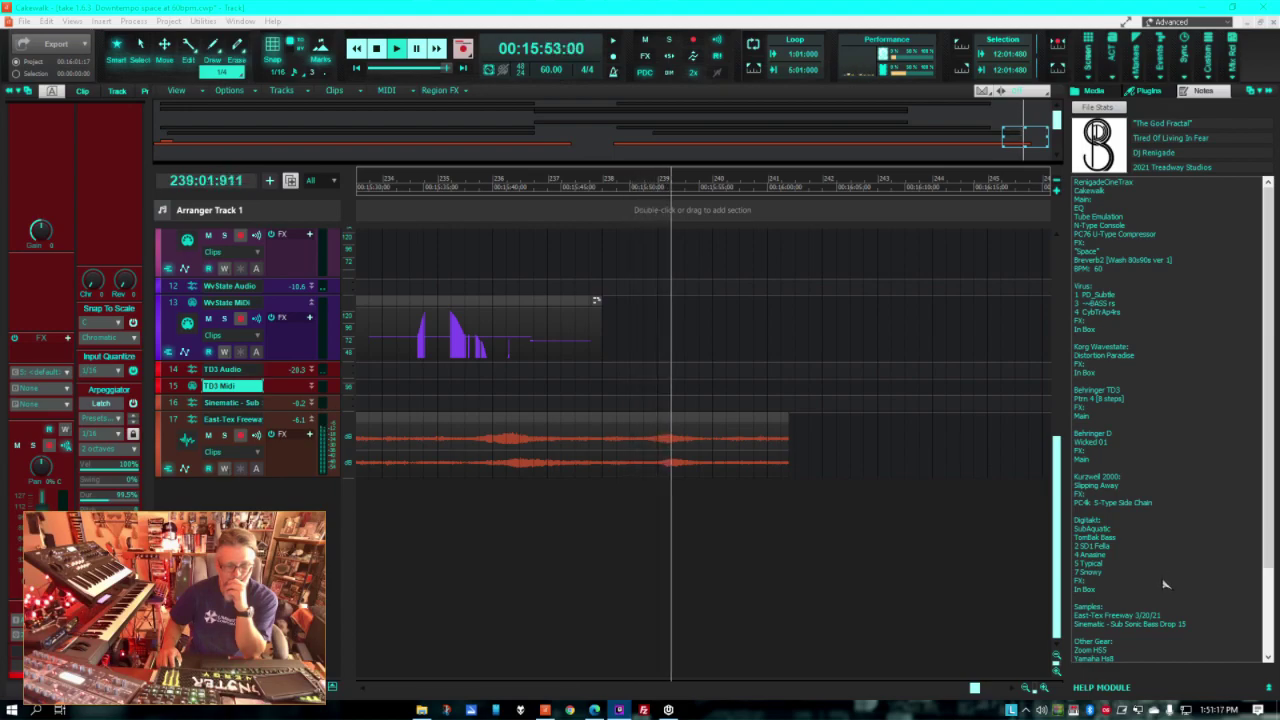
scroll(999, 603, "up", 3)
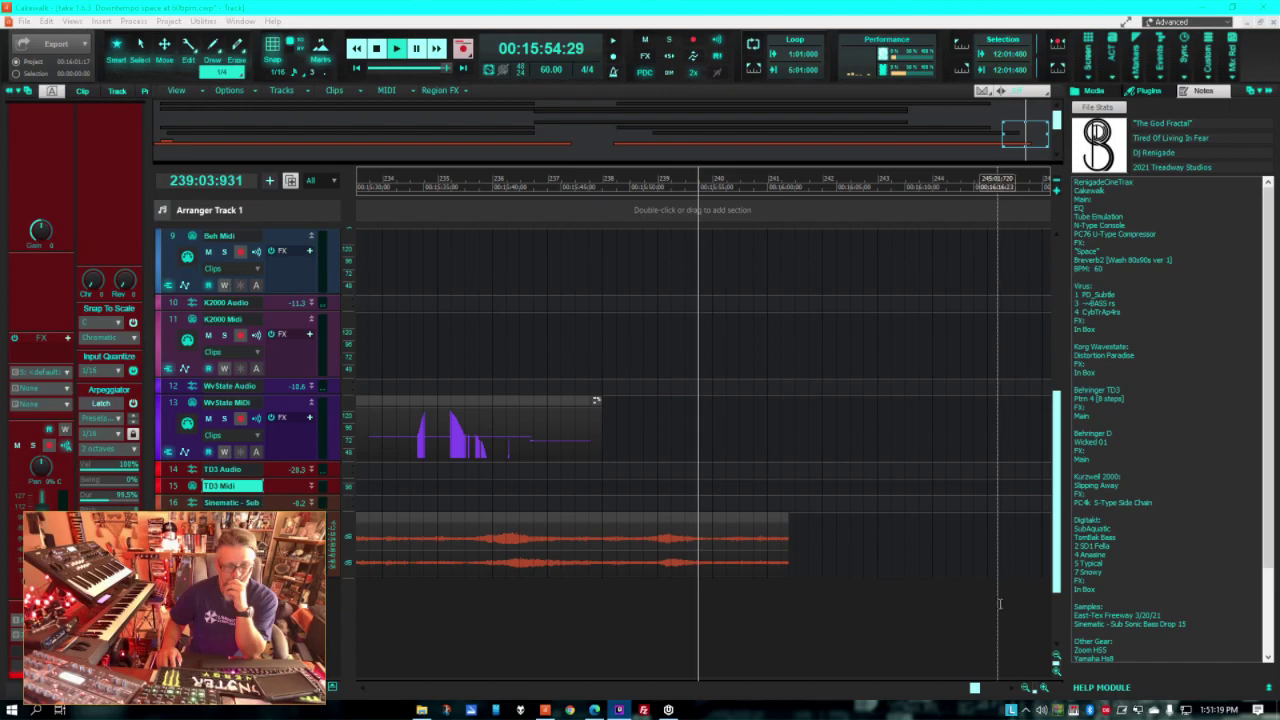